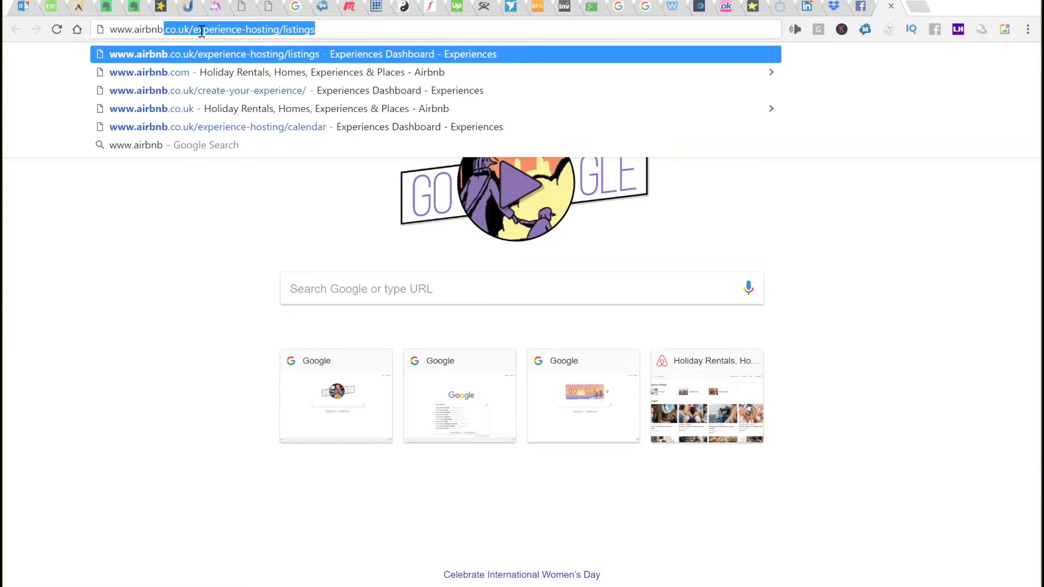
text(com)
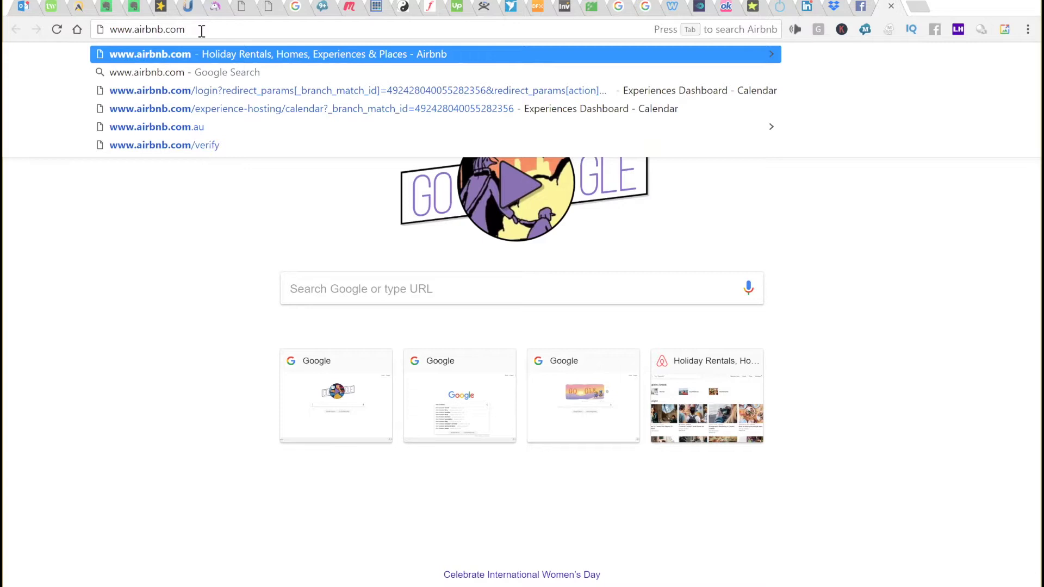
key(Return)
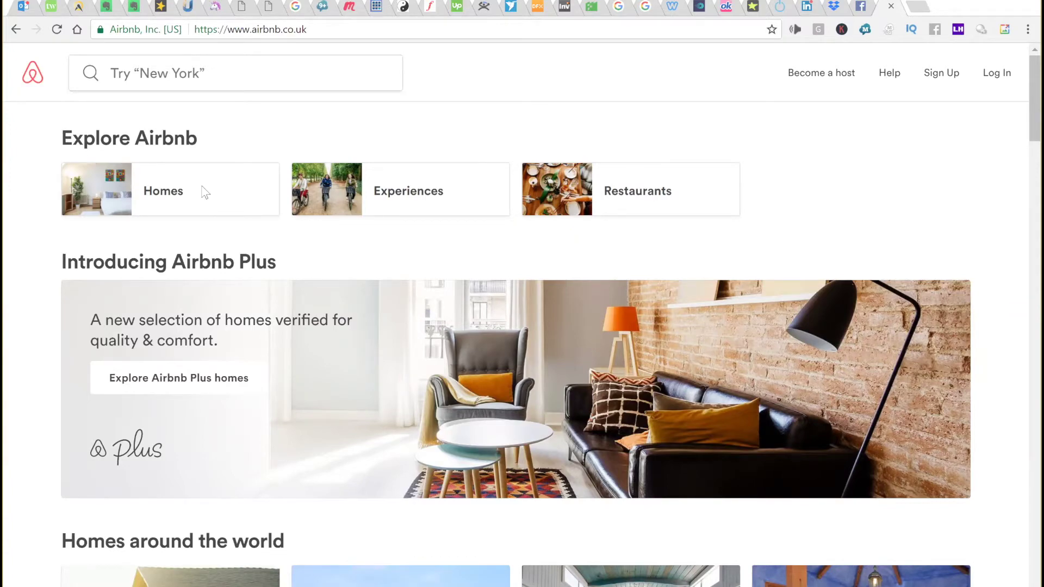
scroll(202, 193, down, 5)
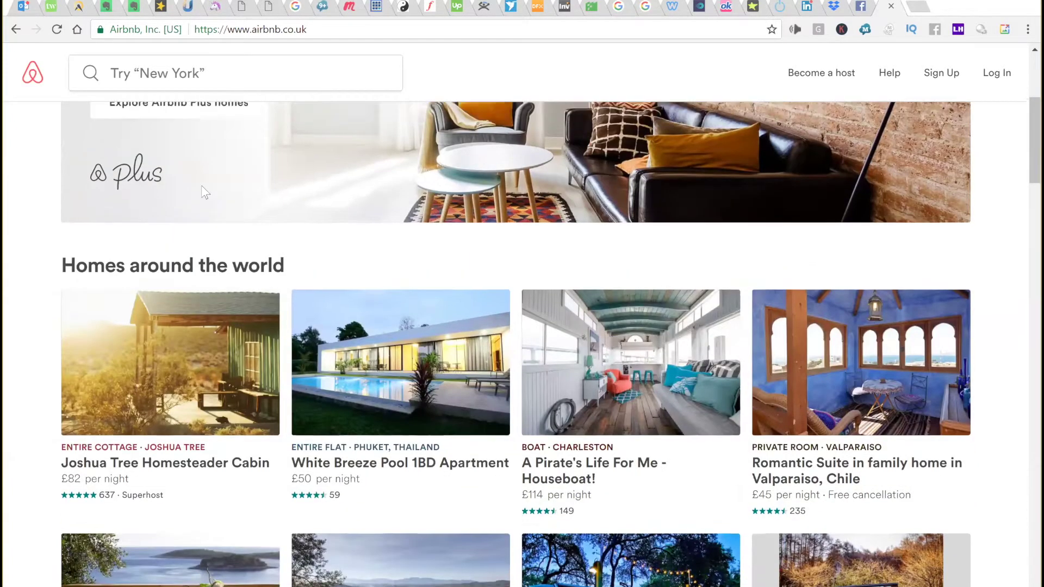
scroll(202, 193, up, 5)
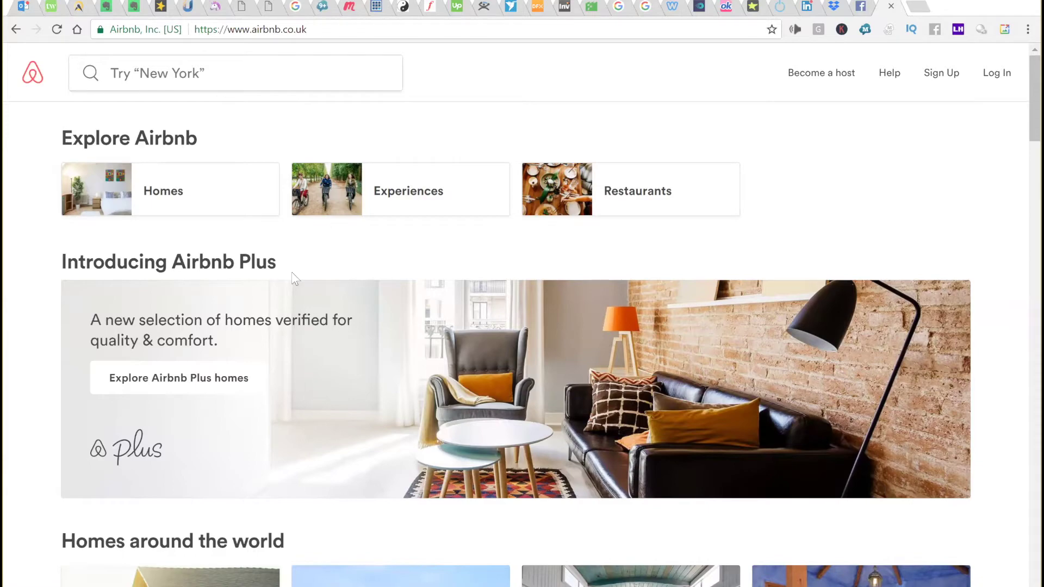
scroll(292, 278, down, 5)
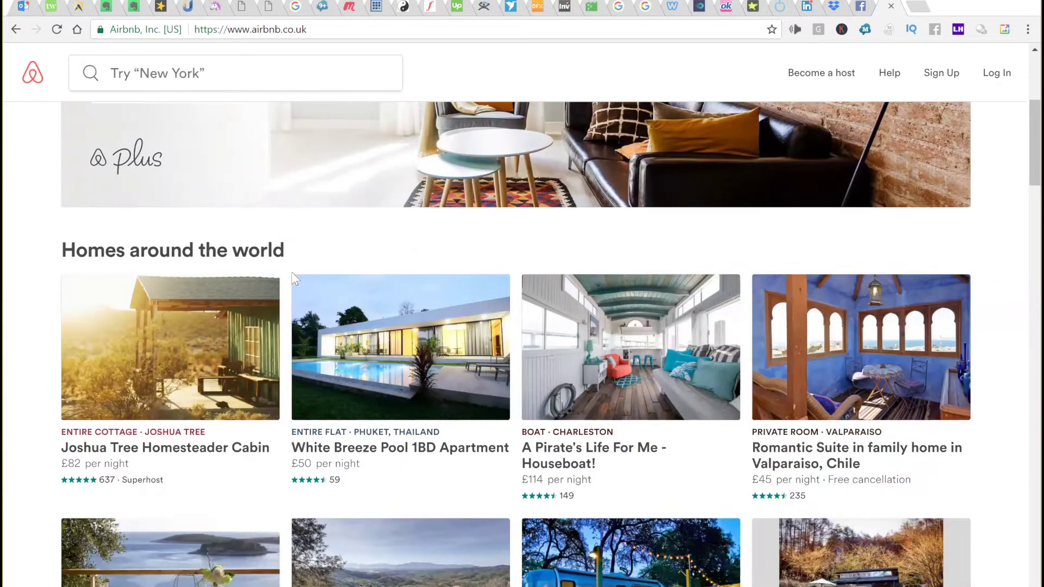
scroll(292, 274, down, 5)
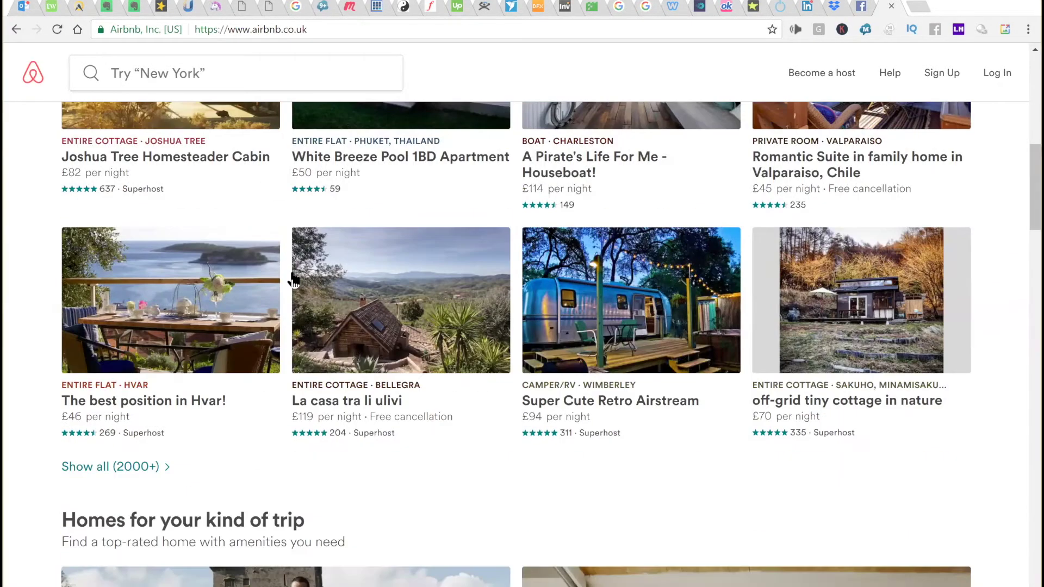
scroll(293, 279, down, 4)
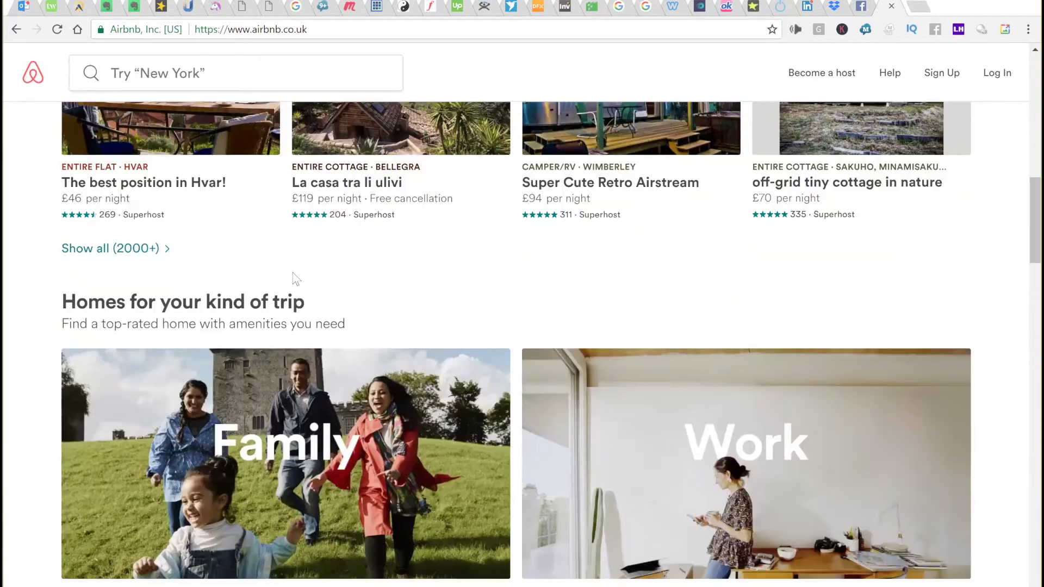
scroll(294, 279, up, 14)
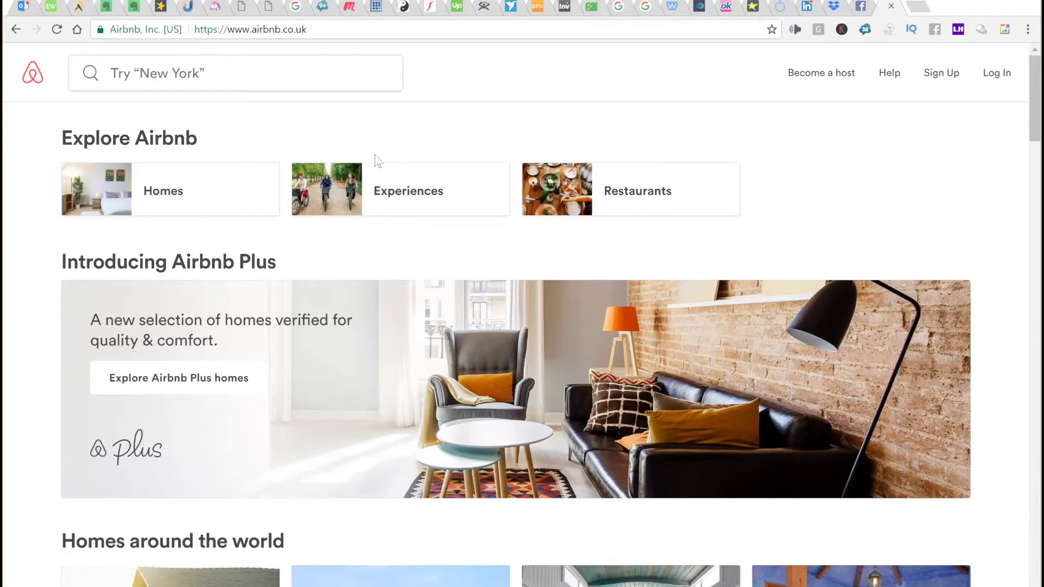
Step: Search Airbnb for London and narrow the results to Experiences
click(230, 70)
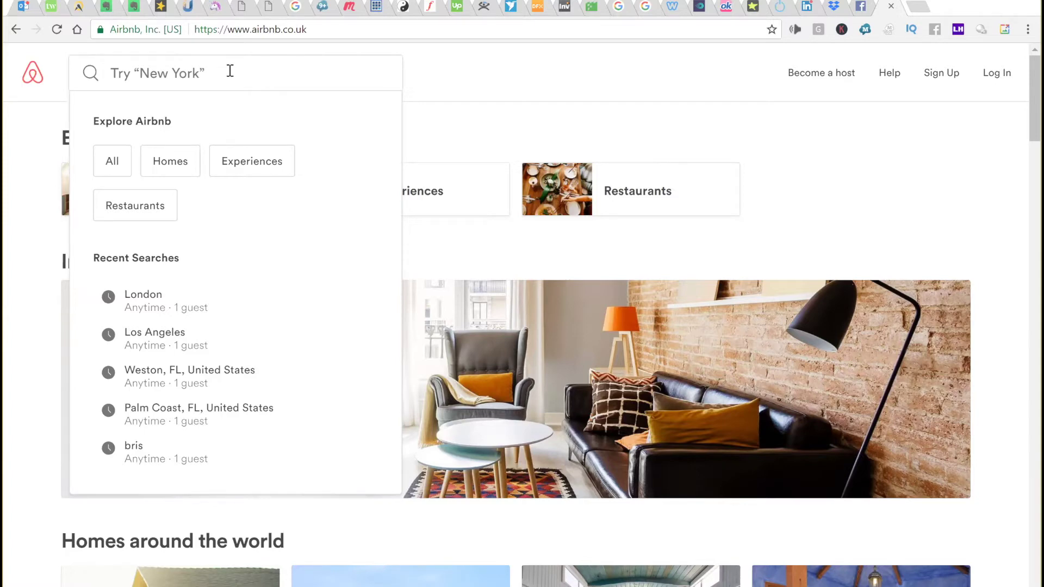
text(london)
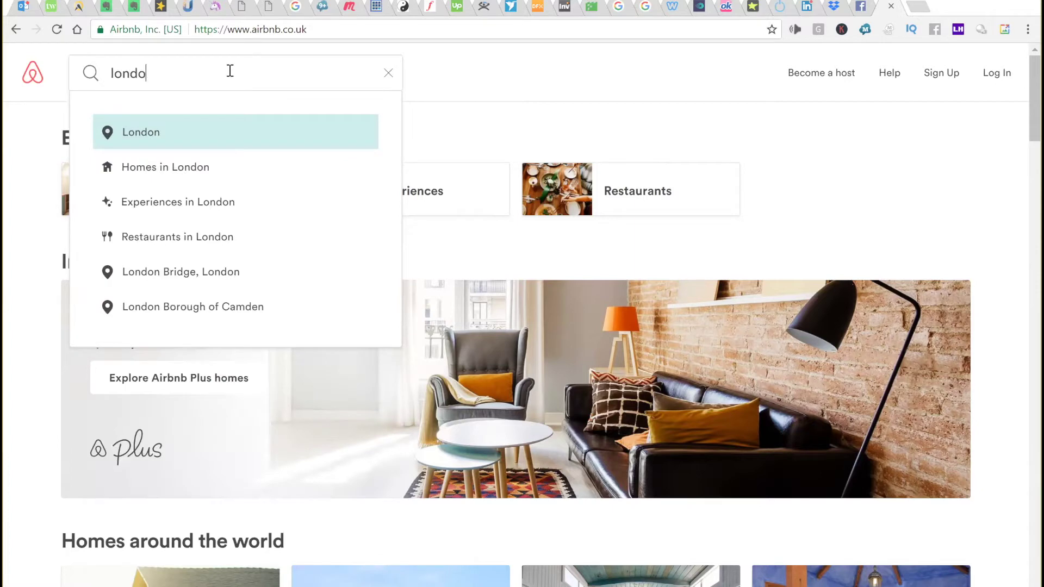
click(181, 134)
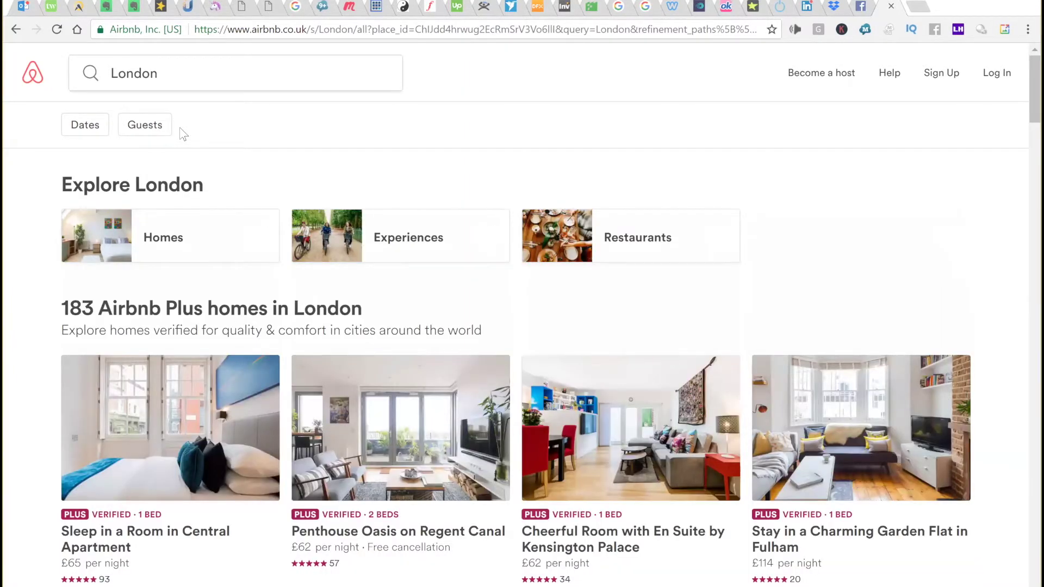
click(426, 248)
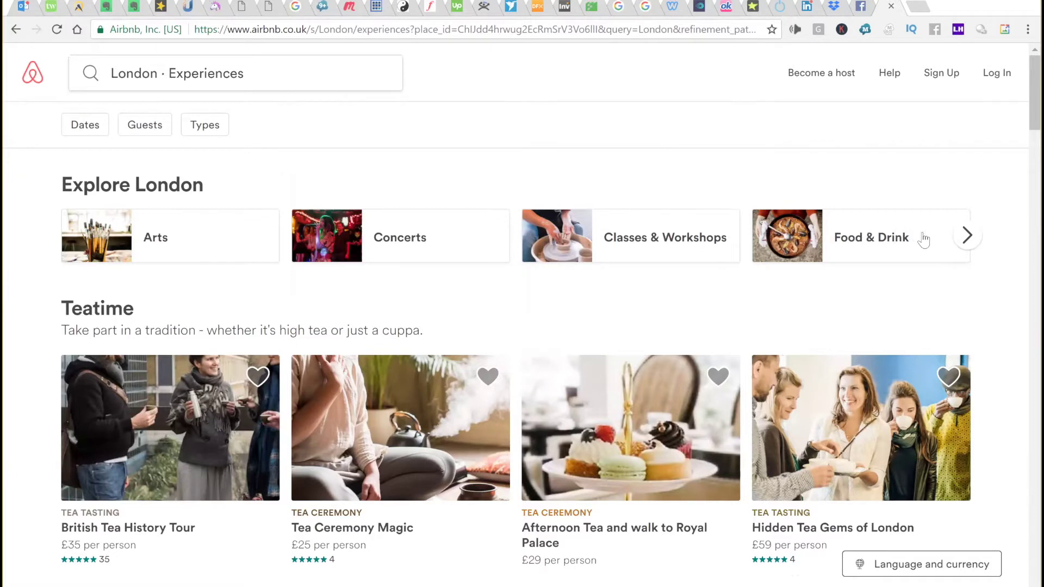
Step: Browse through the London experience categories and open Health & Wellness
right_click(965, 243)
click(965, 243)
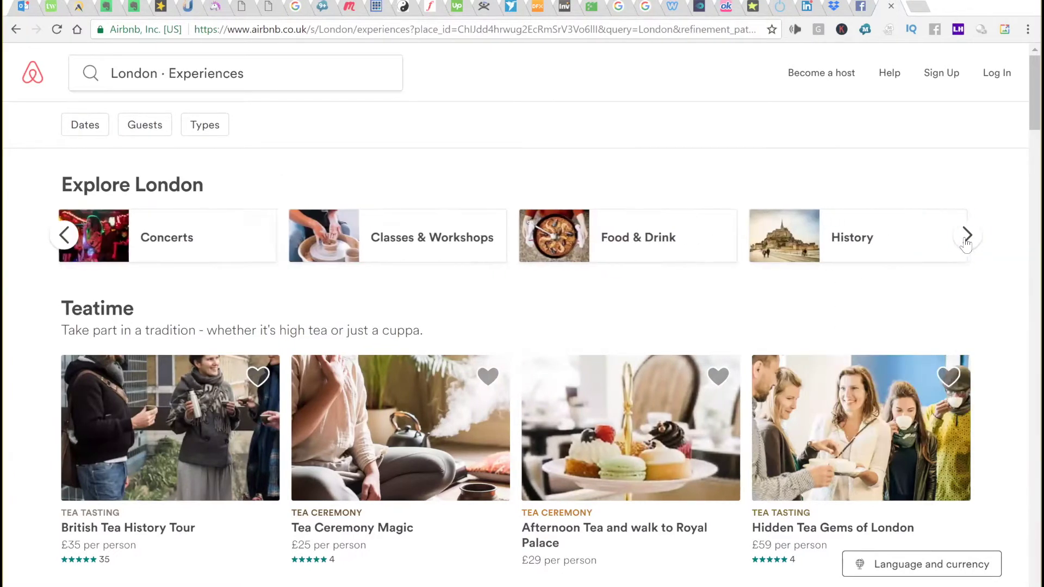
click(966, 243)
click(966, 243)
click(965, 243)
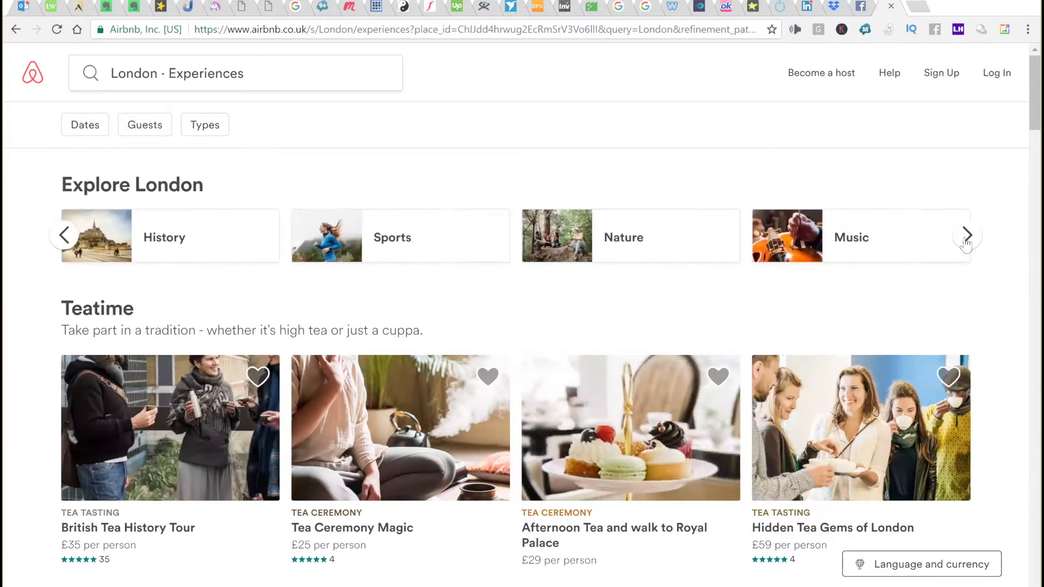
click(965, 243)
click(966, 243)
click(966, 243)
click(965, 243)
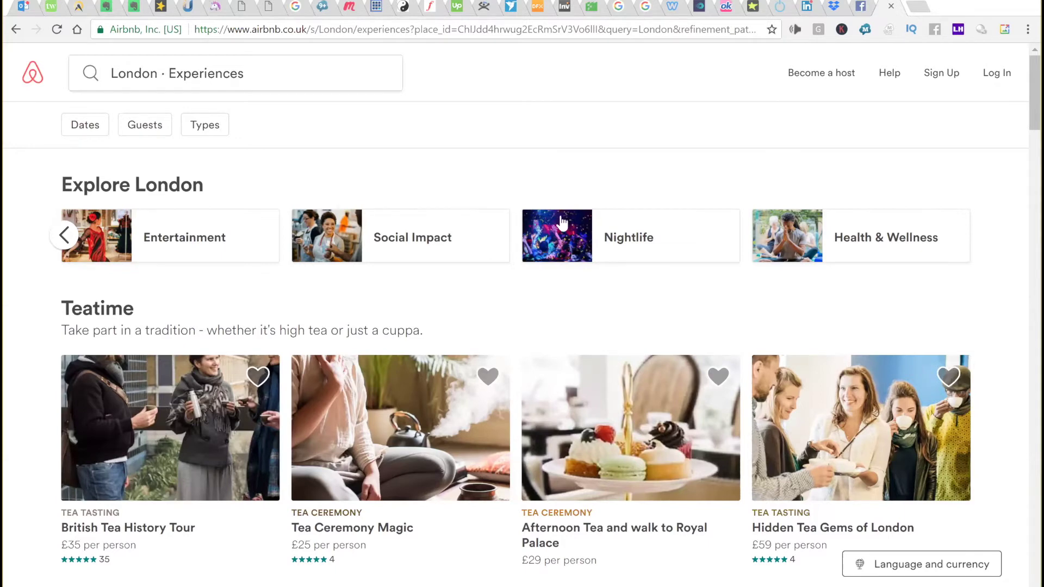
click(859, 247)
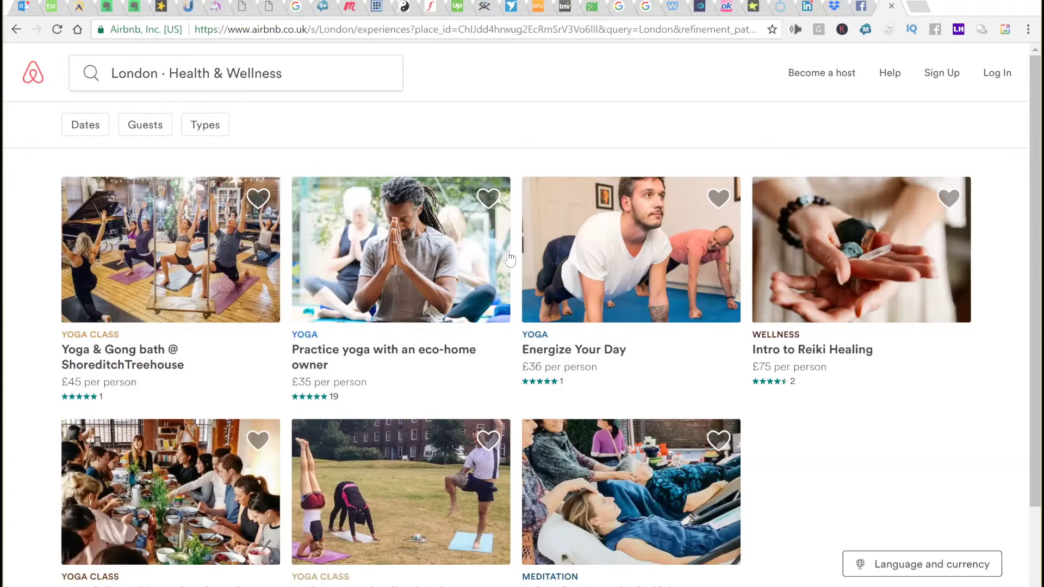
Step: Open the meditation experience "Relax, Go Beyond Mindfulness: An Intro" from the Health & Wellness results
scroll(747, 280, down, 2)
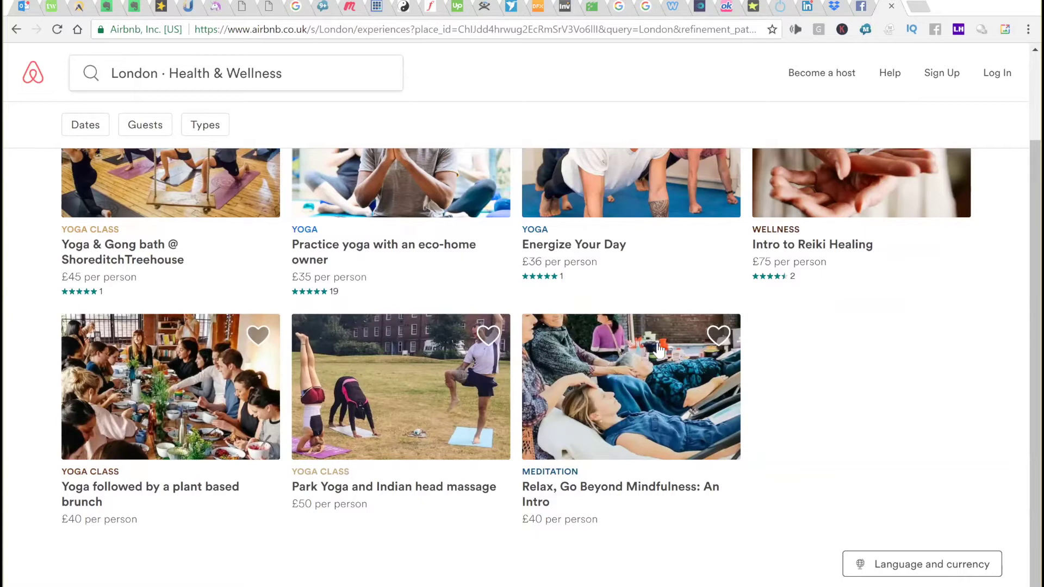
right_click(598, 383)
right_click(599, 384)
key(Escape)
click(599, 384)
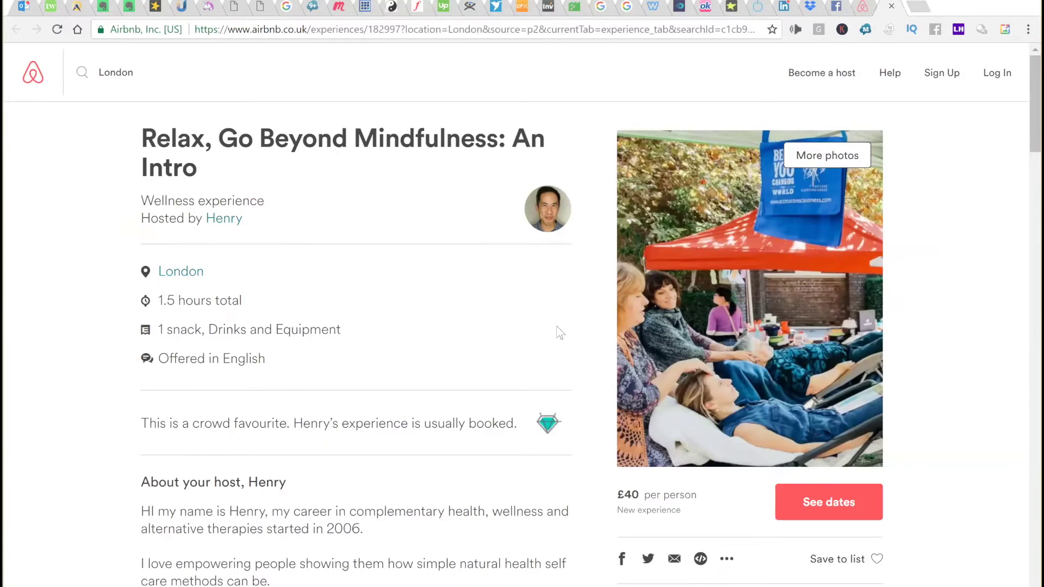
Step: Read through the entire experience listing, from the host description to the guest requirements, cancellation policy and similar experiences
scroll(560, 333, down, 3)
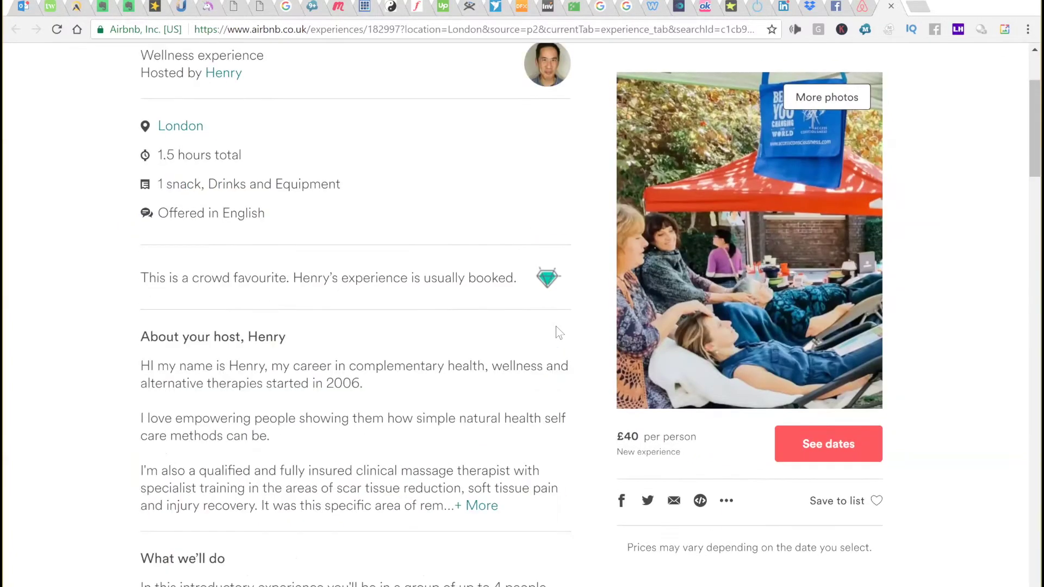
scroll(560, 333, down, 6)
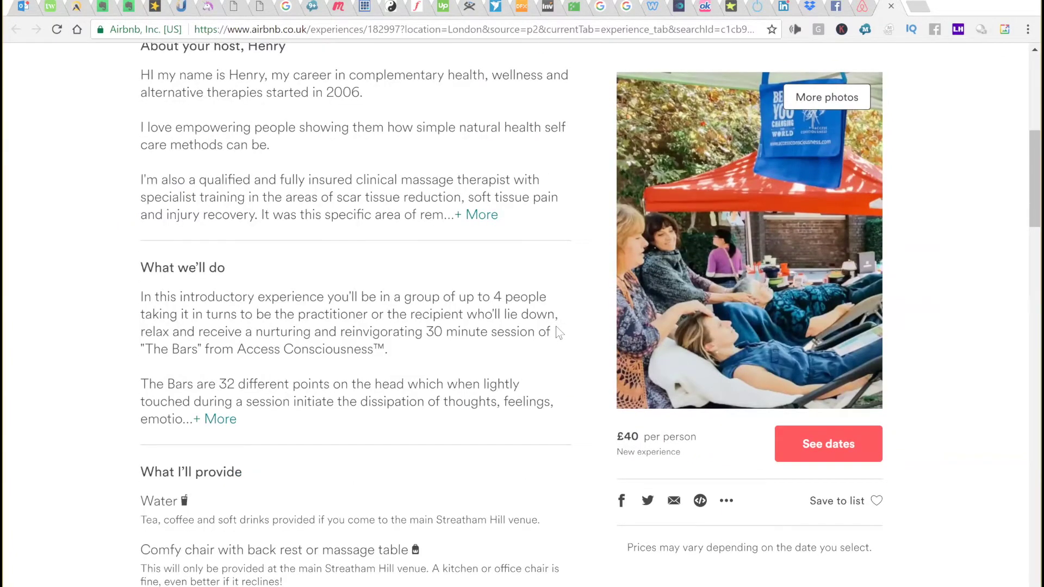
scroll(559, 332, down, 9)
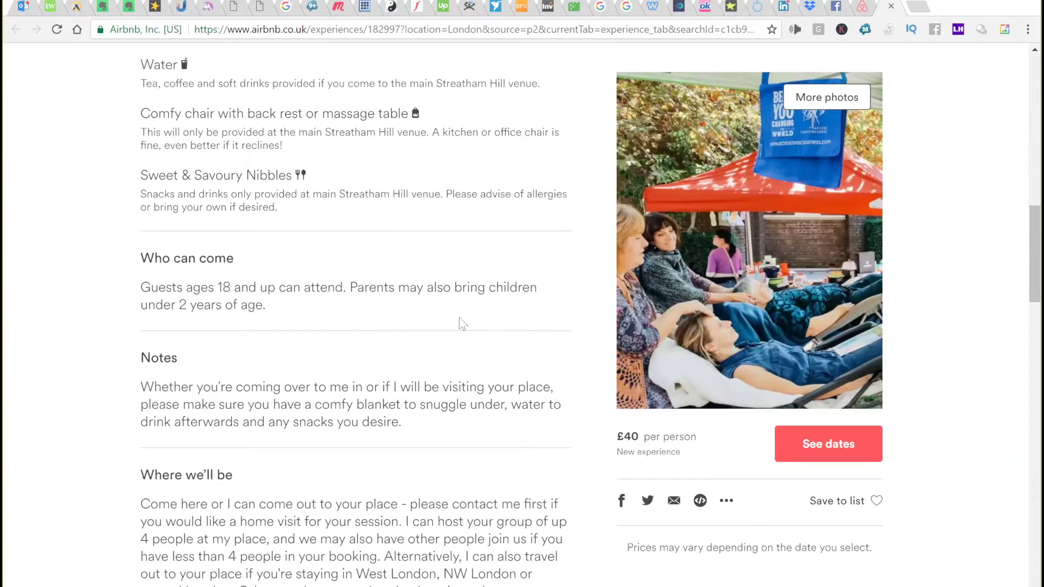
scroll(471, 278, down, 4)
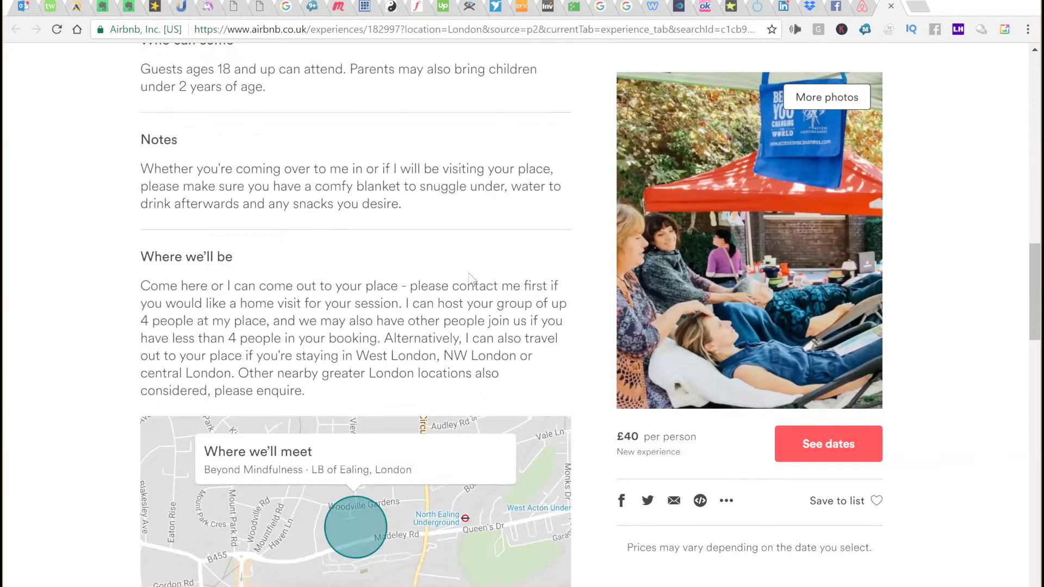
scroll(471, 278, down, 1)
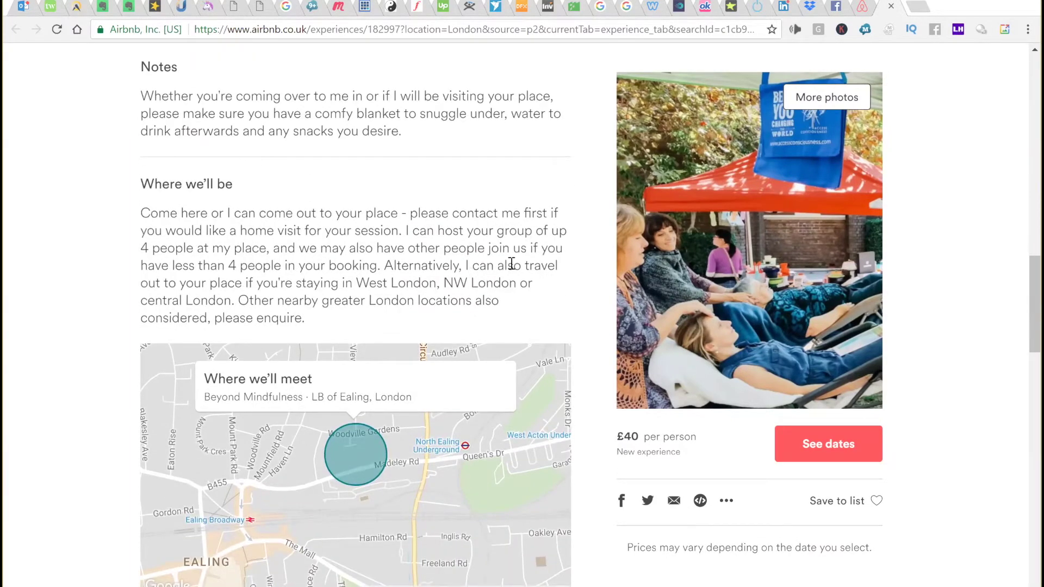
scroll(512, 263, down, 5)
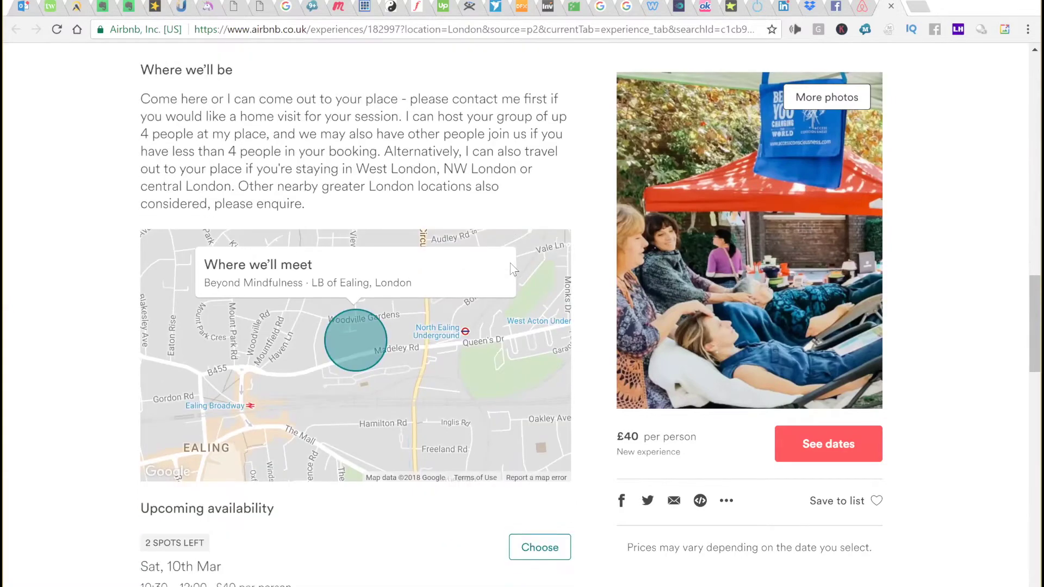
scroll(513, 269, down, 5)
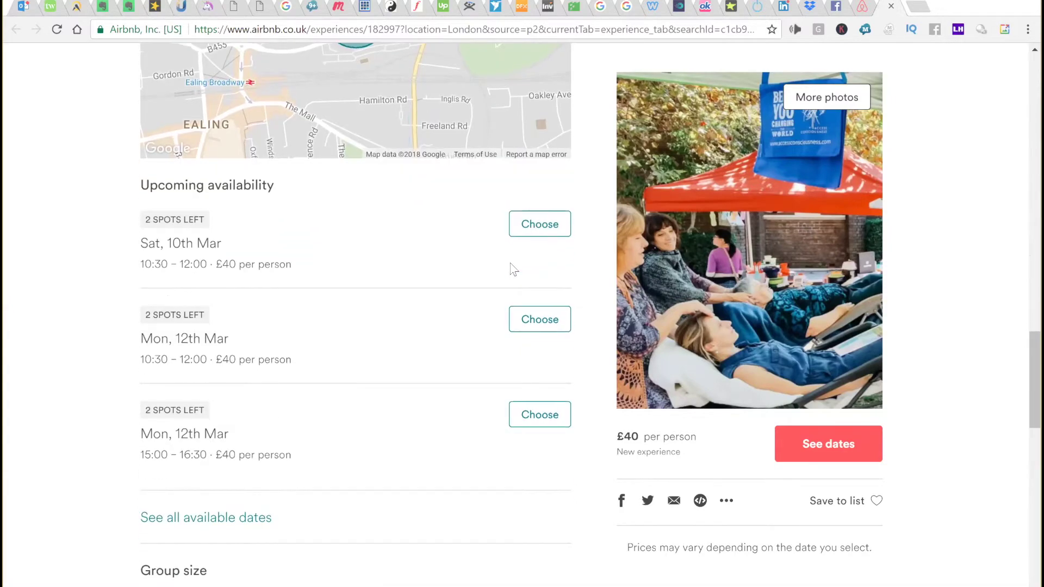
scroll(514, 269, down, 4)
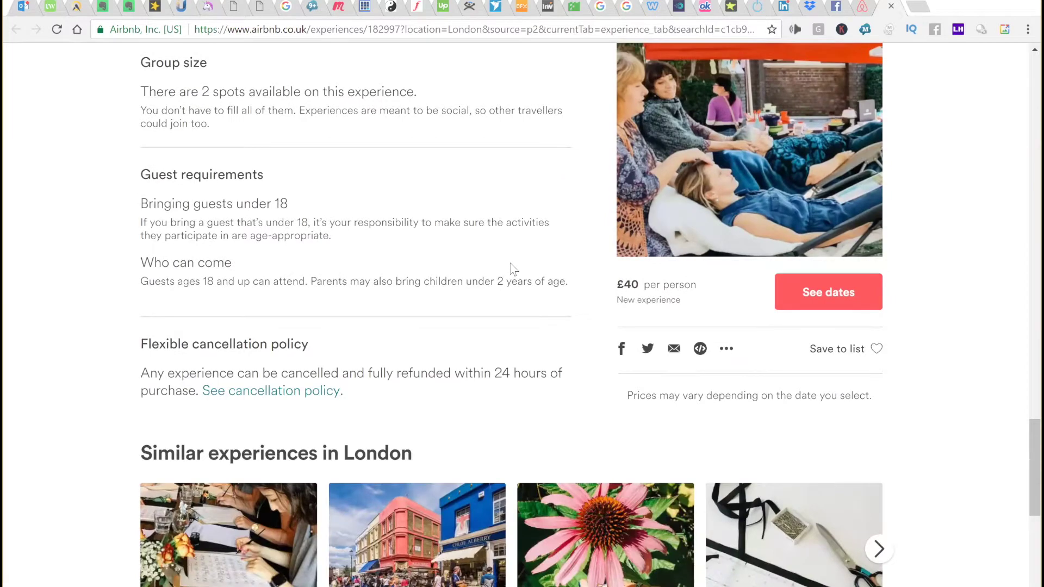
scroll(514, 269, down, 3)
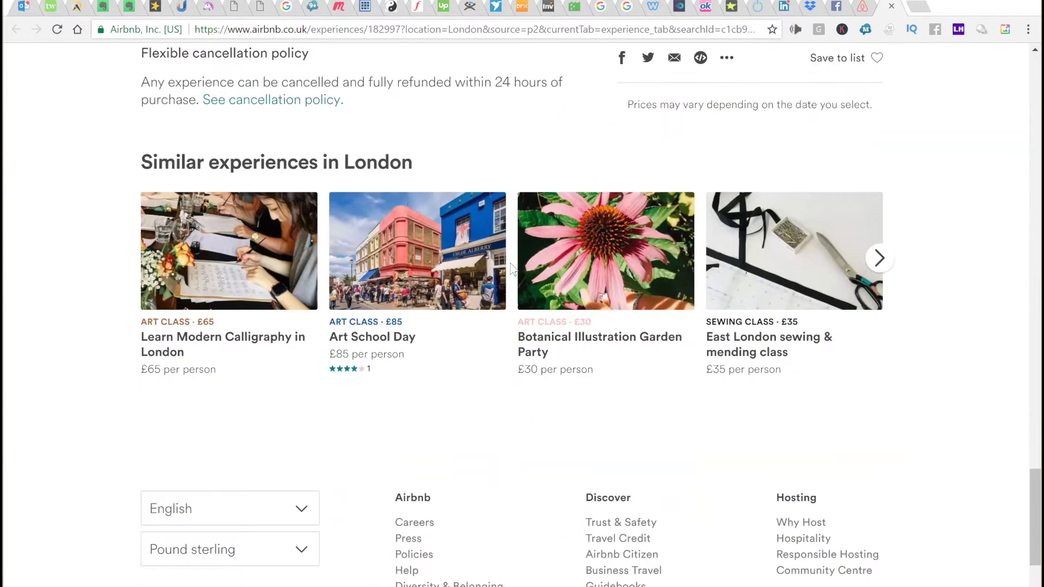
scroll(512, 268, up, 7)
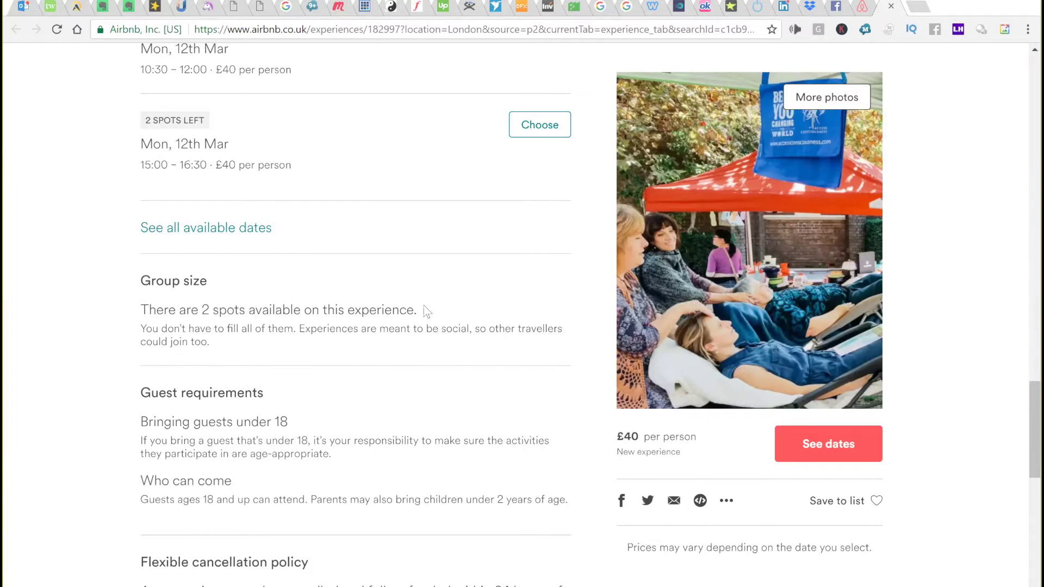
scroll(426, 310, up, 15)
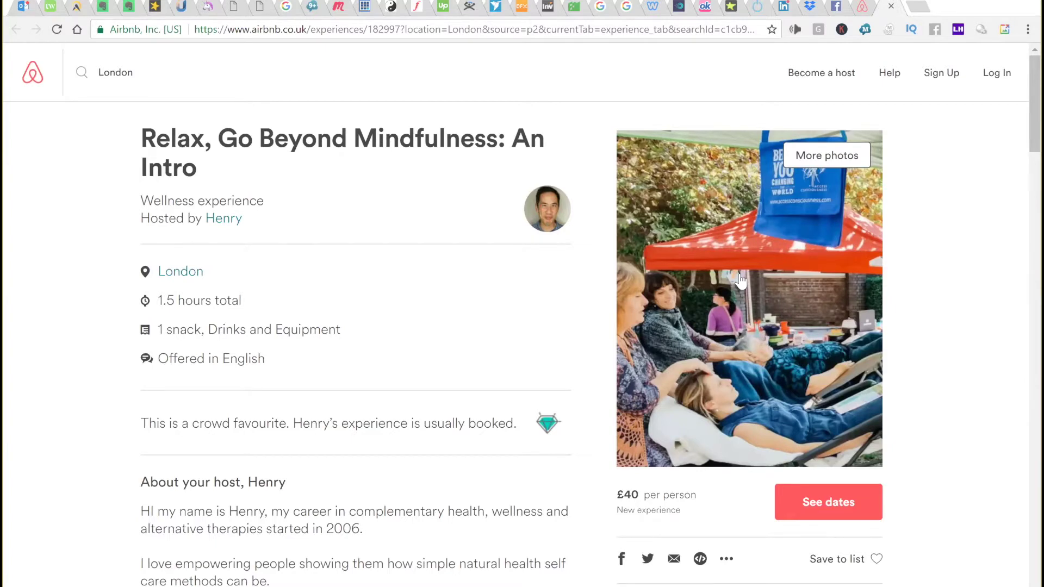
Step: Review the listing's host introduction, activity description, provided items, meeting location and upcoming availability once more
scroll(740, 280, down, 3)
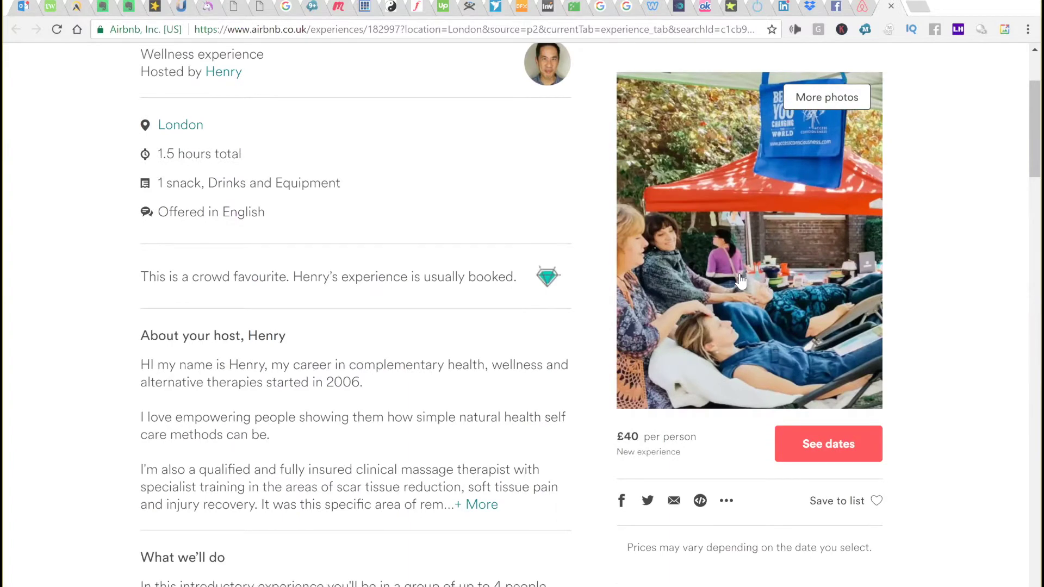
scroll(740, 280, down, 1)
scroll(741, 280, up, 3)
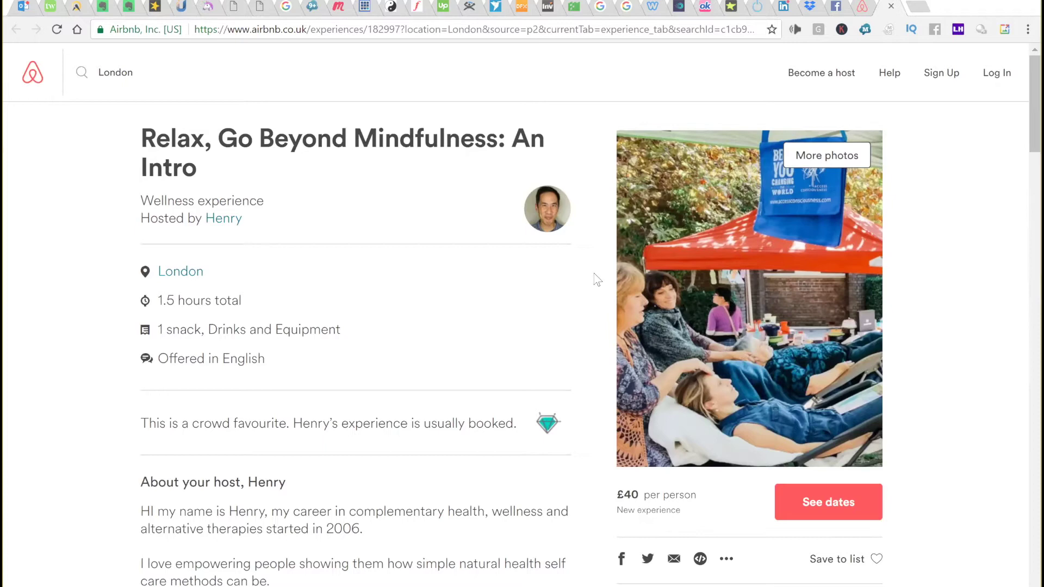
scroll(596, 279, down, 8)
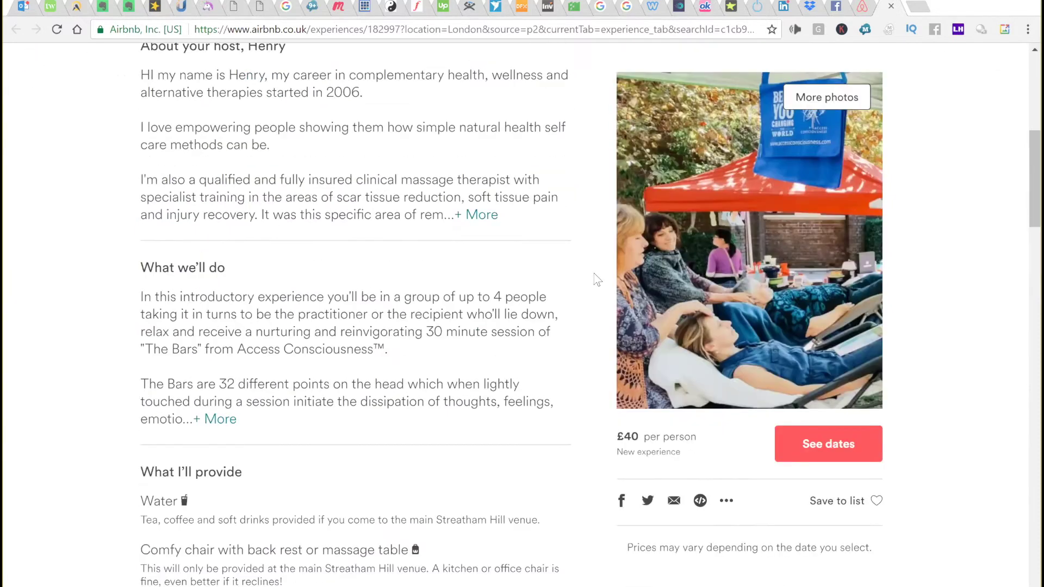
scroll(596, 279, down, 7)
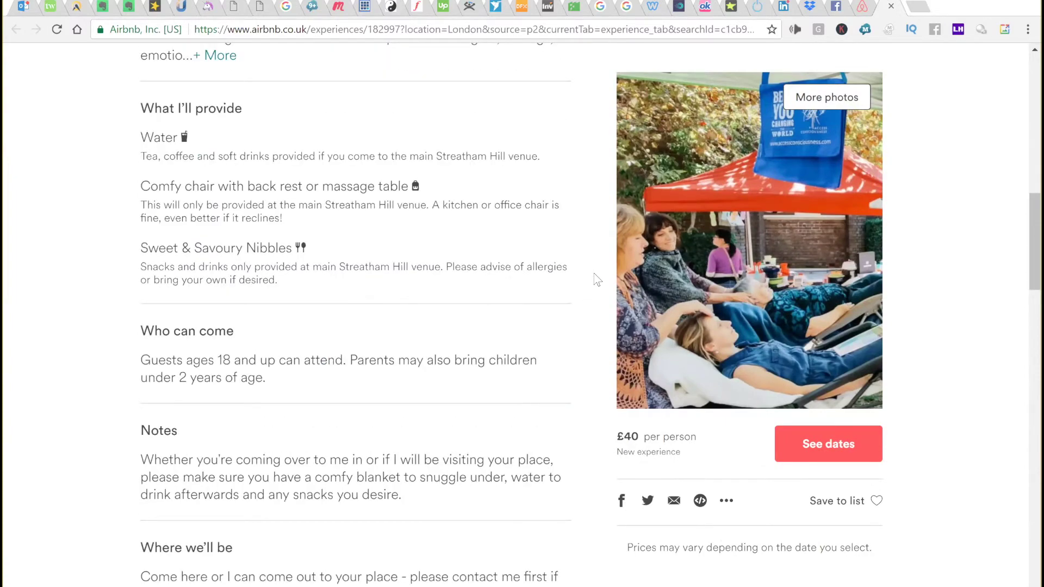
scroll(596, 279, down, 9)
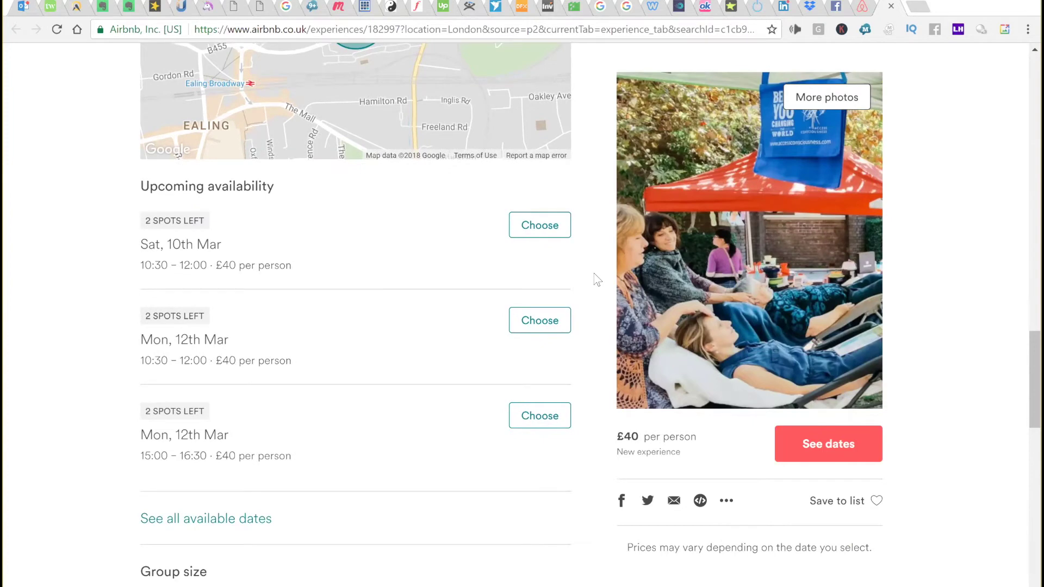
scroll(596, 279, up, 7)
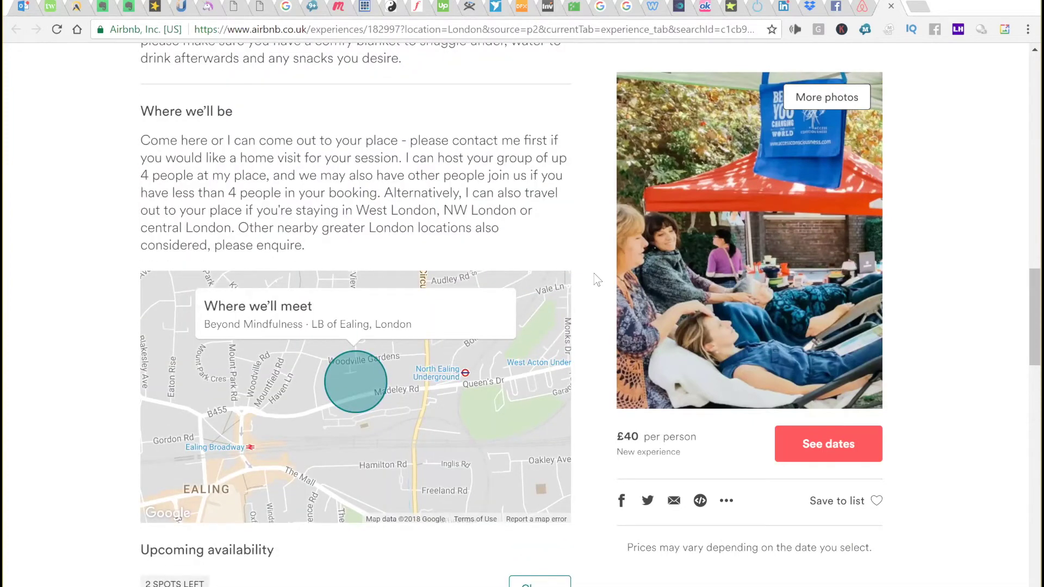
Step: Check the meeting point map and the upcoming availability dates in the listing
scroll(596, 279, down, 4)
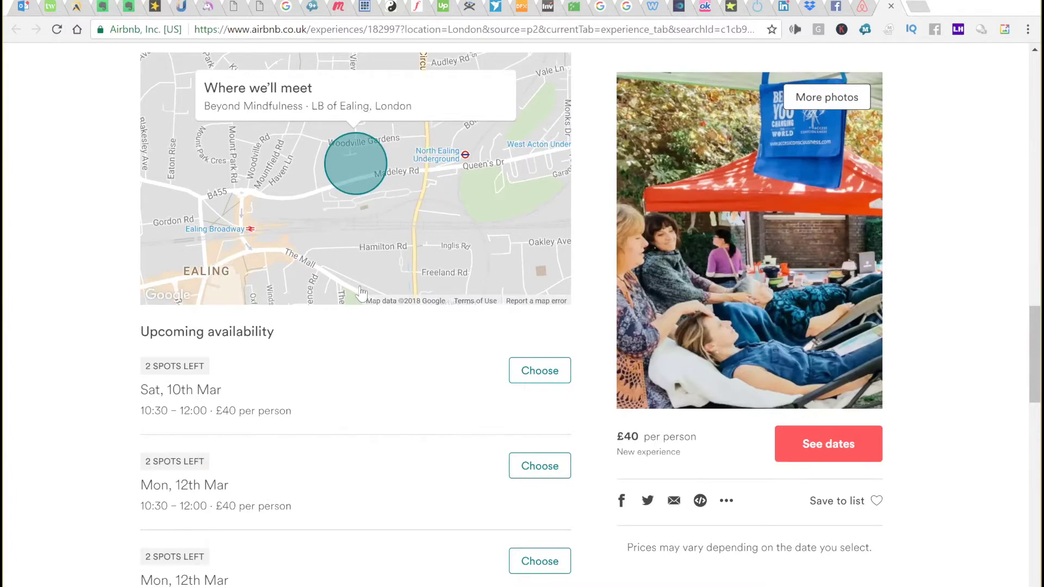
scroll(360, 294, down, 4)
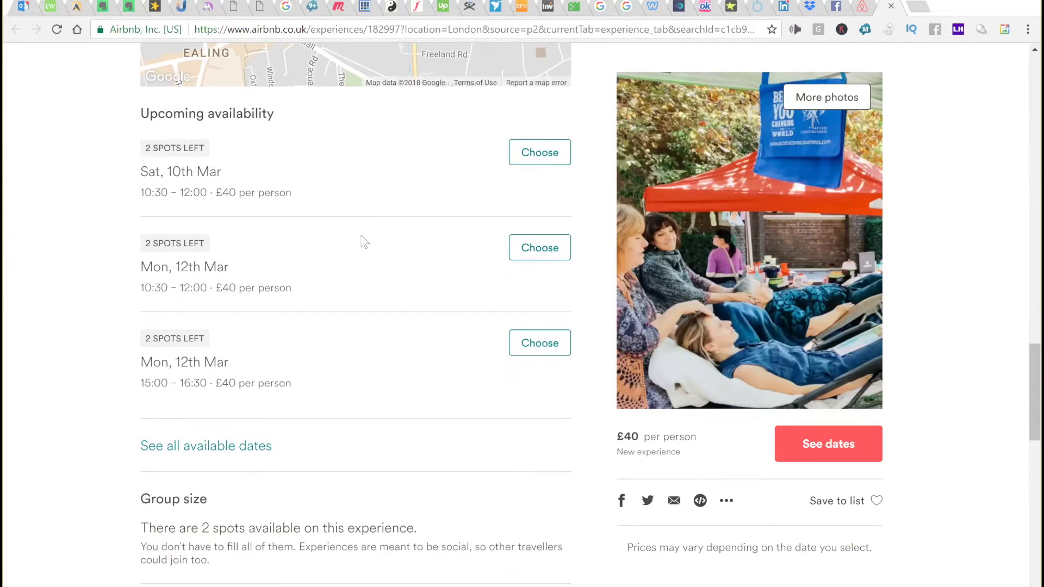
scroll(361, 240, up, 3)
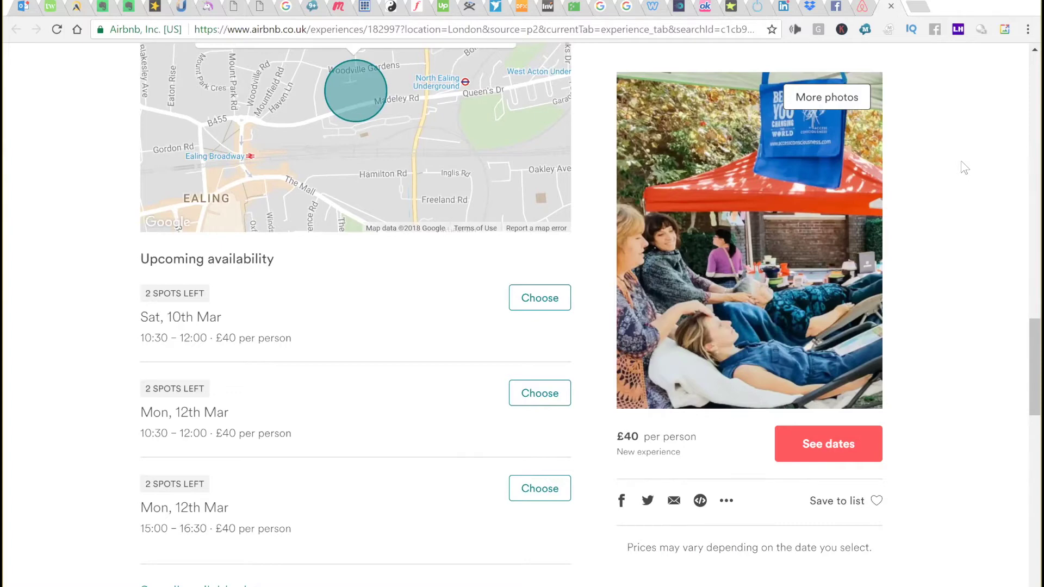
Step: View both photos in the experience's photo gallery and close it
click(821, 101)
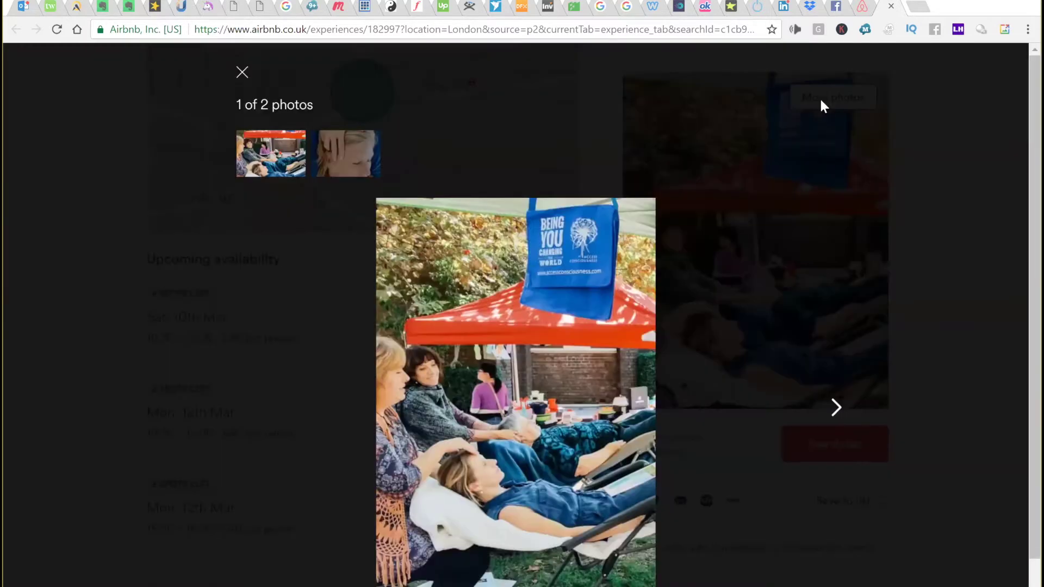
click(839, 410)
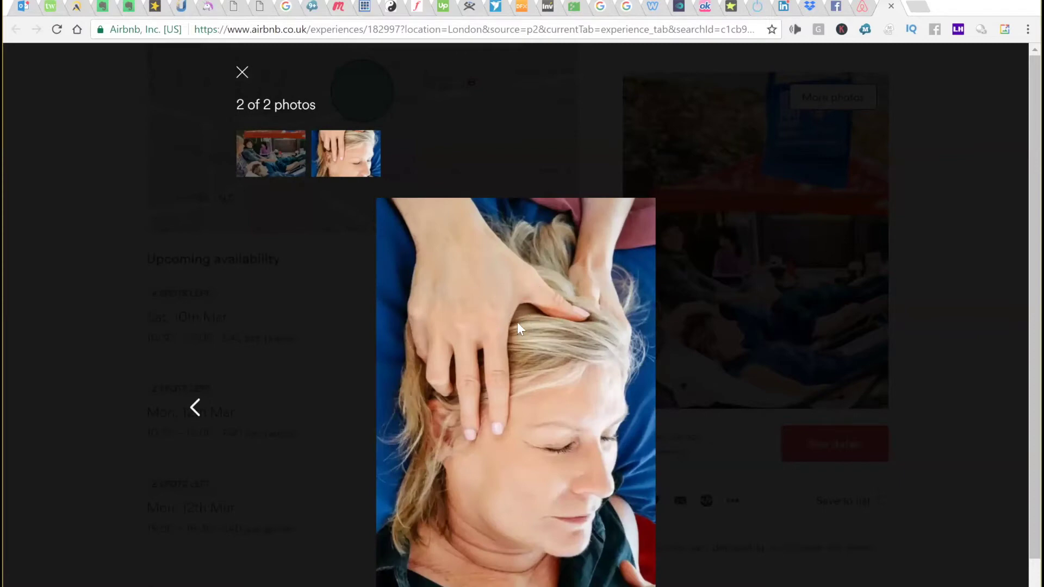
click(195, 414)
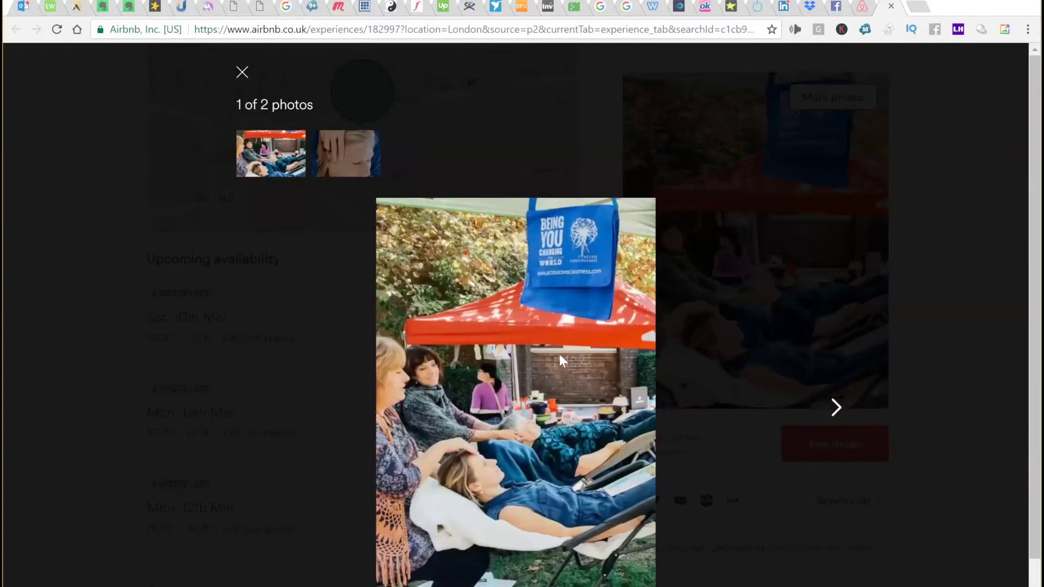
click(919, 218)
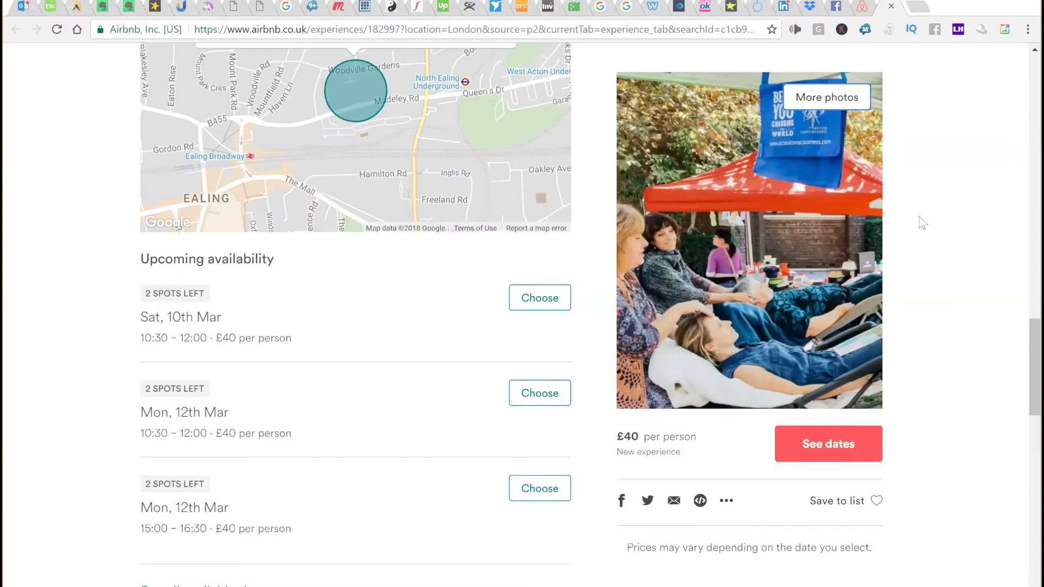
Step: Skim the listing to the similar experiences section and return to its title and host introduction
scroll(824, 210, down, 15)
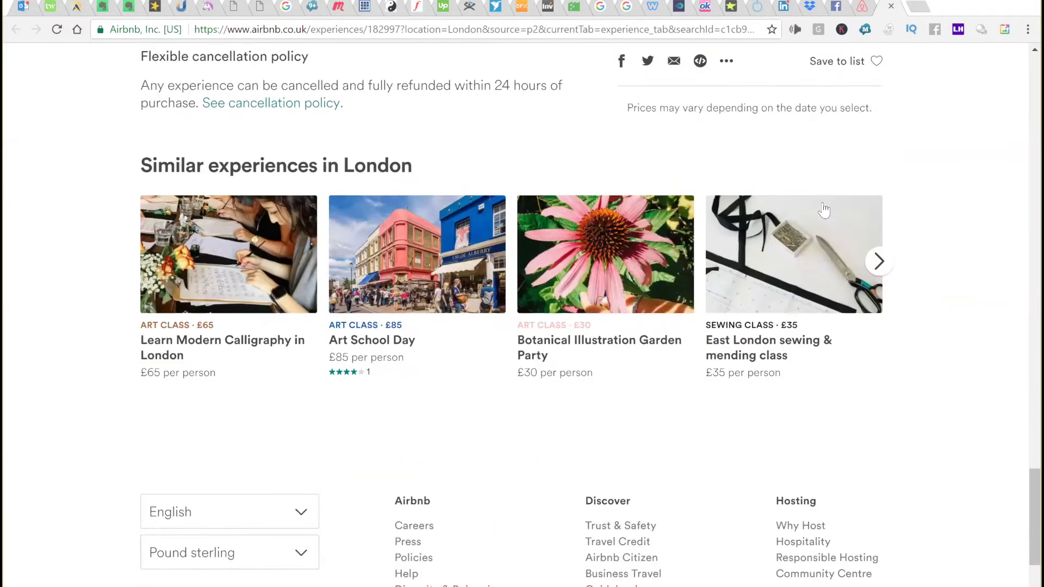
scroll(824, 209, up, 8)
scroll(824, 209, up, 15)
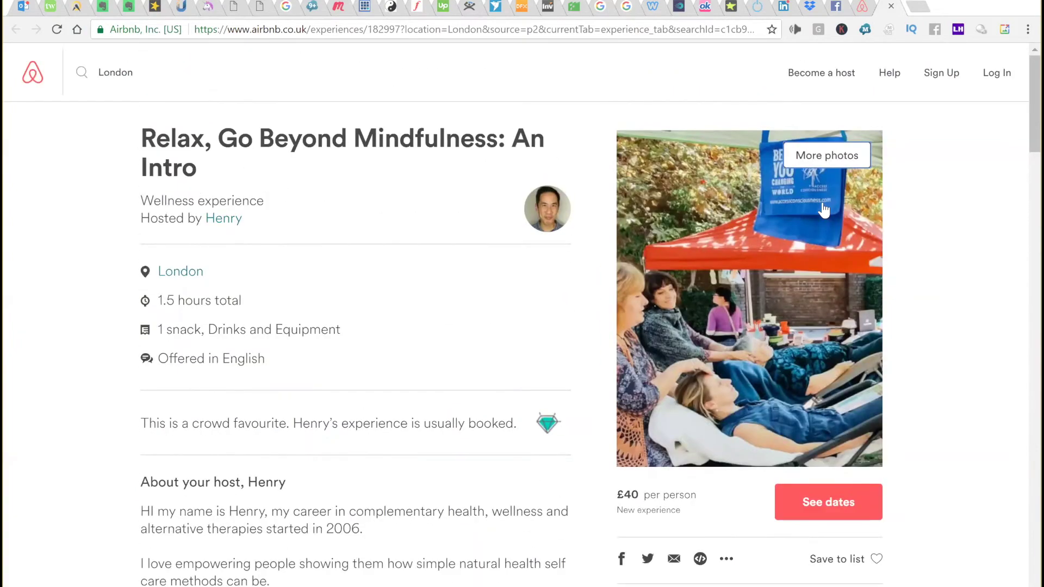
scroll(824, 209, down, 5)
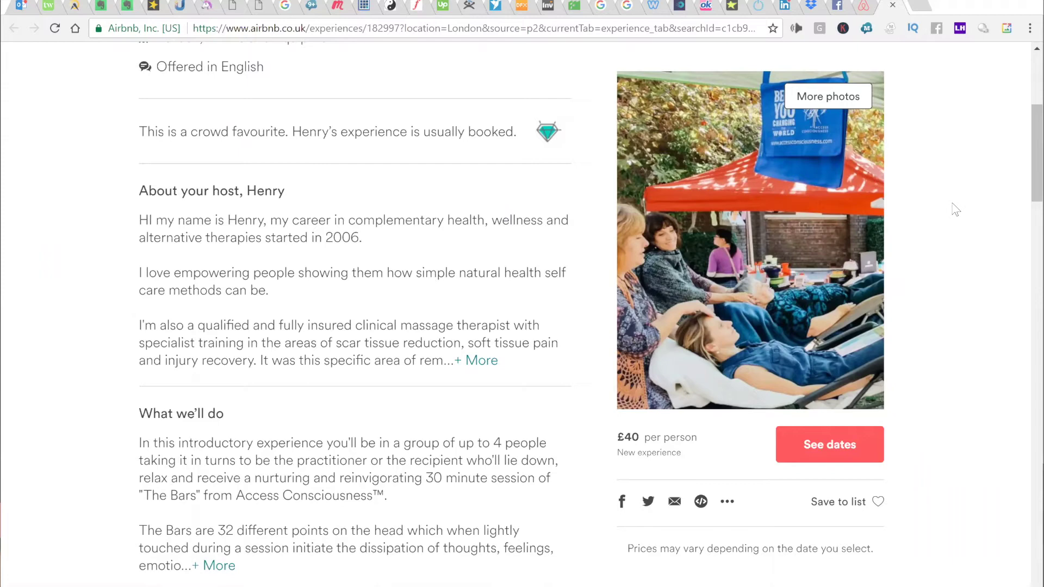
scroll(956, 209, up, 5)
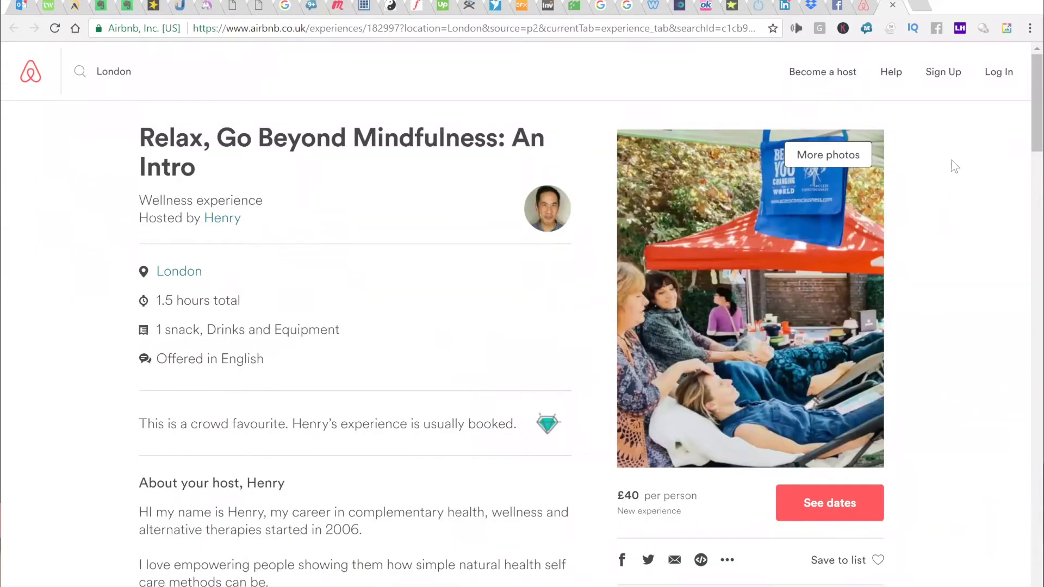
Step: Open the page about hosting an experience and find its "Ready to host an experience in your city?" section
click(810, 78)
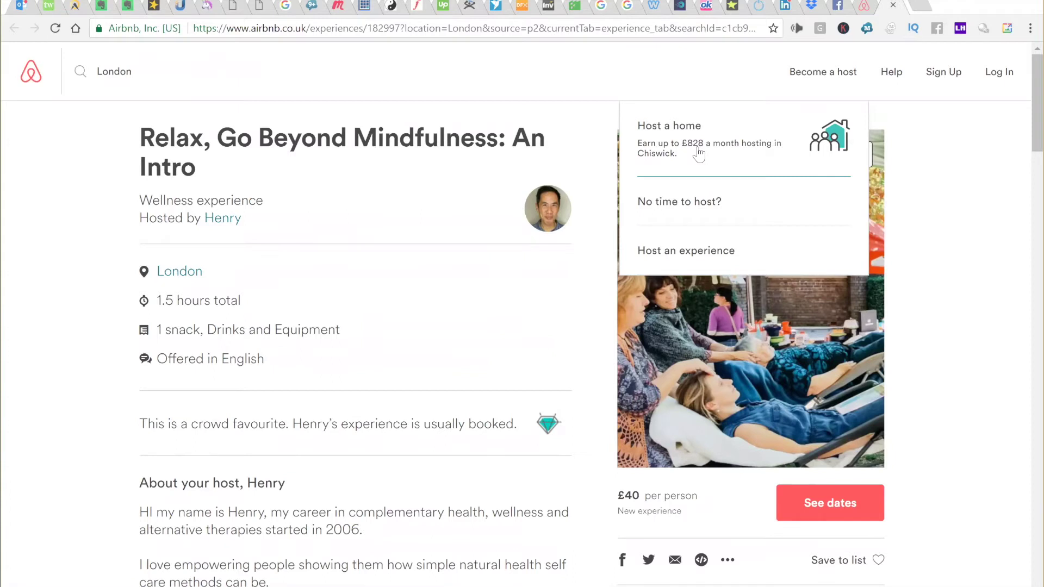
click(706, 252)
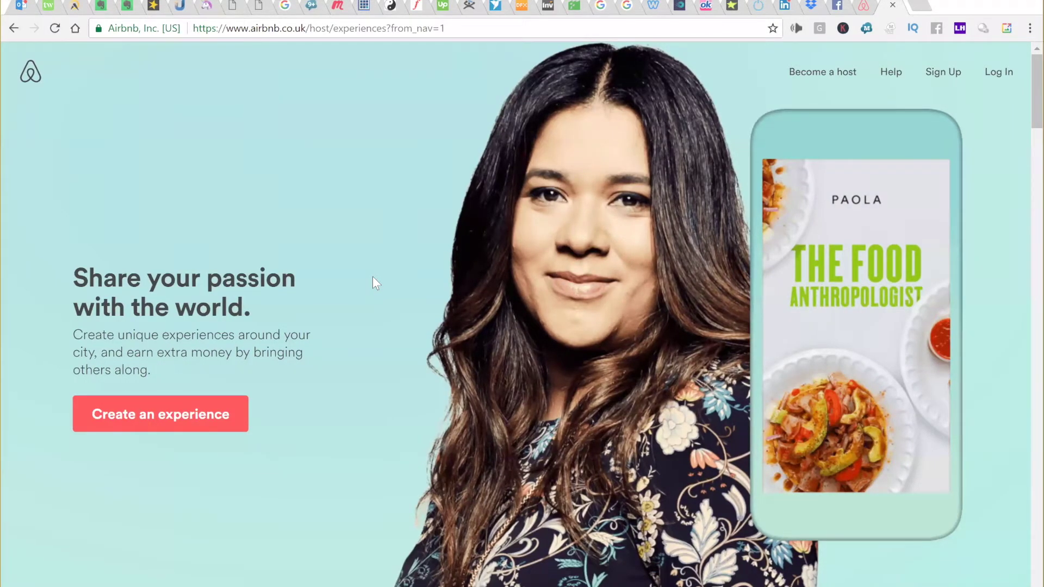
scroll(373, 283, down, 10)
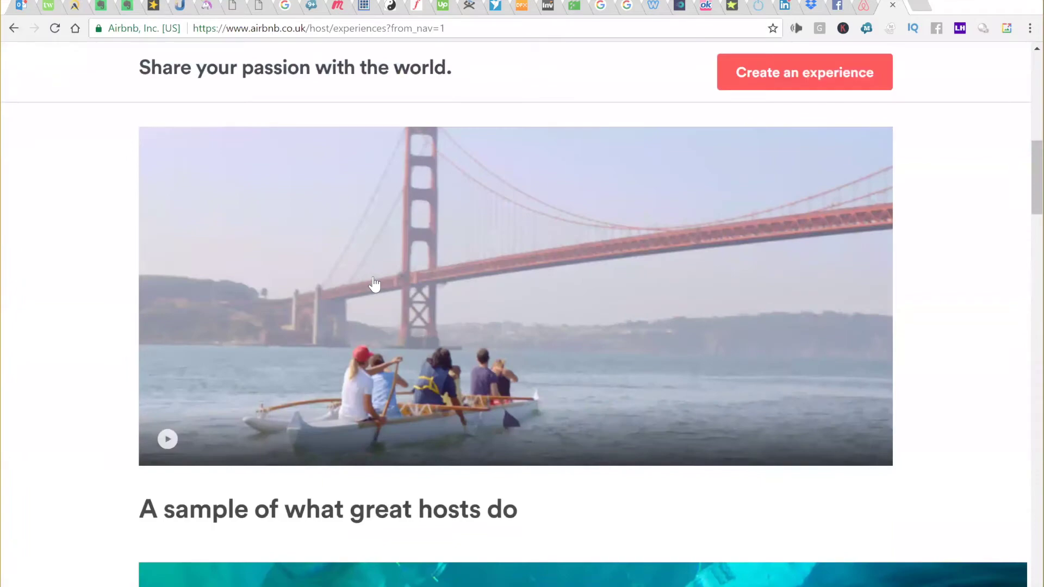
scroll(374, 283, down, 15)
scroll(373, 276, down, 10)
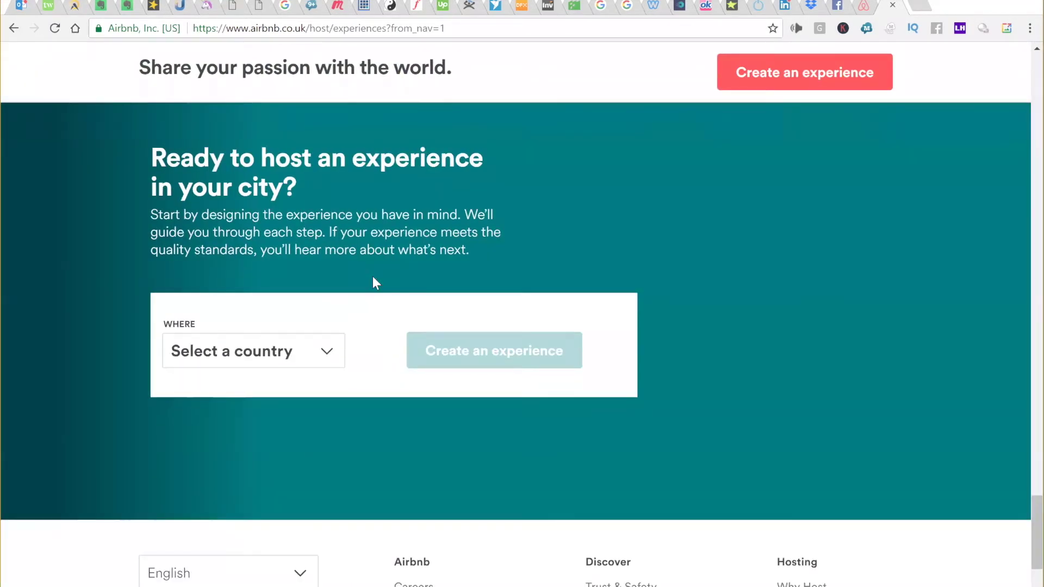
scroll(372, 276, down, 3)
scroll(373, 276, up, 4)
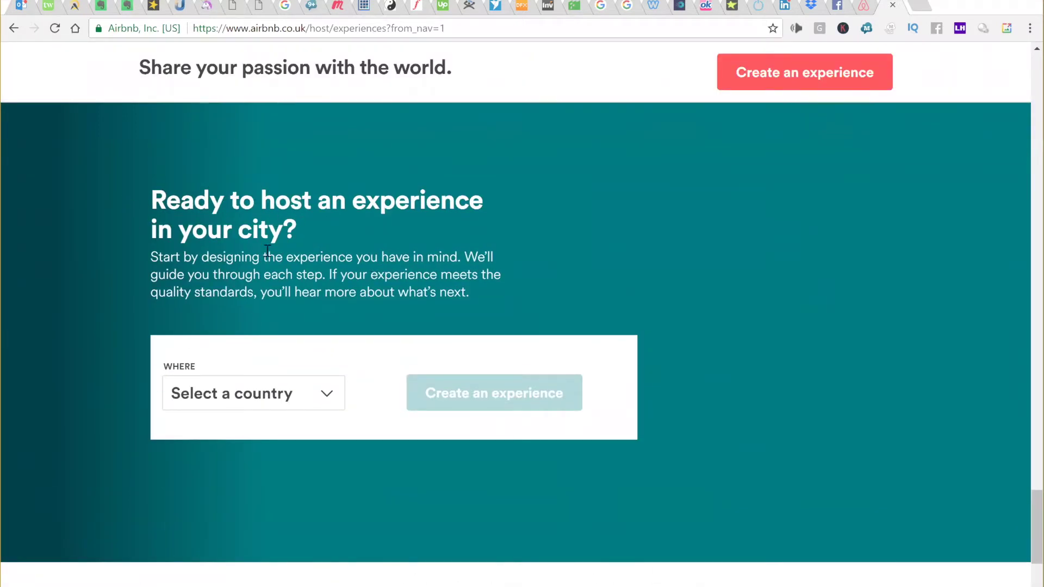
Step: Start creating an experience in London, United Kingdom, and log in with Facebook
click(284, 403)
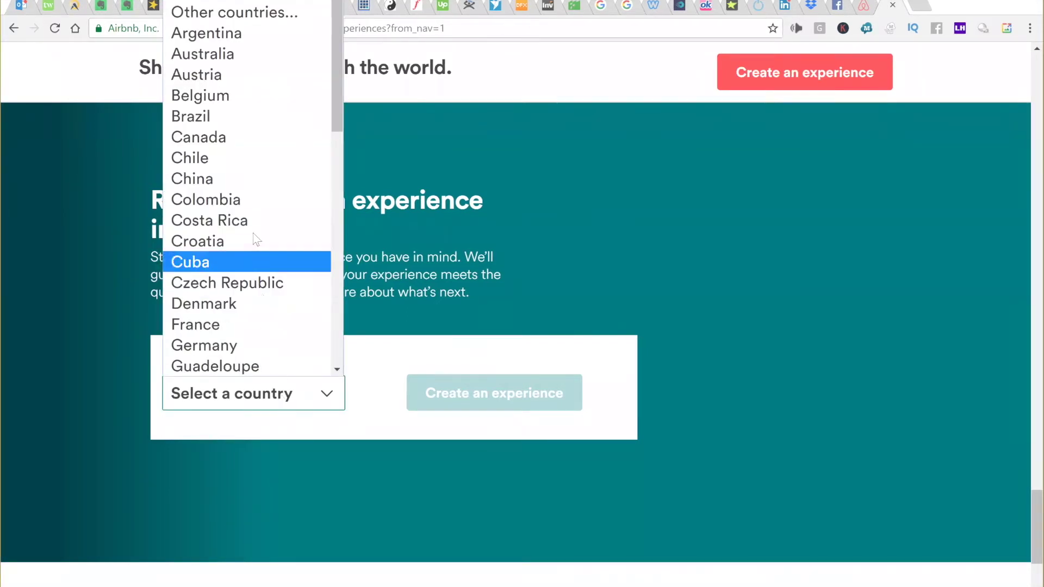
scroll(246, 106, down, 1)
scroll(246, 106, down, 10)
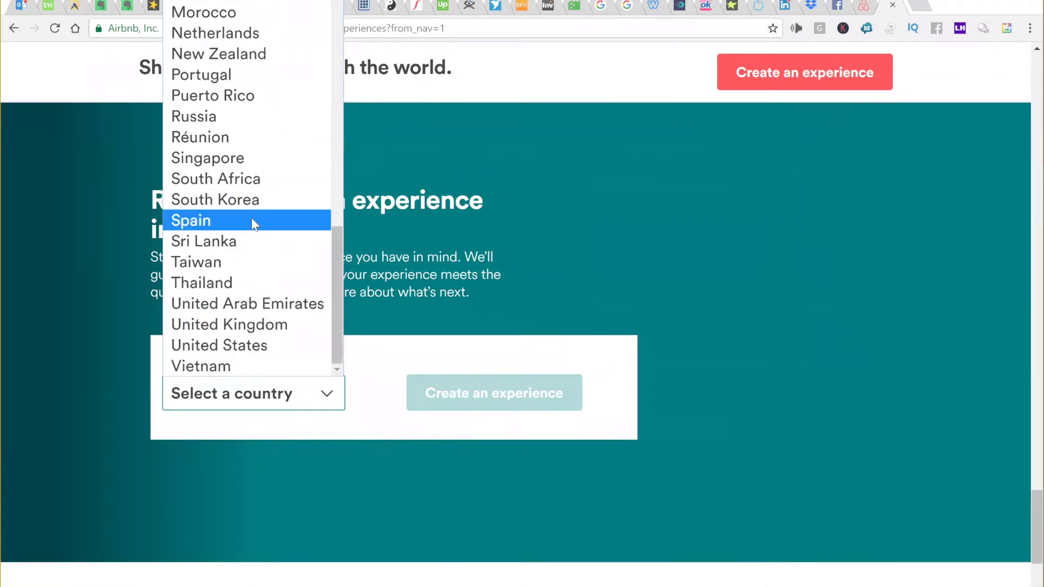
click(283, 324)
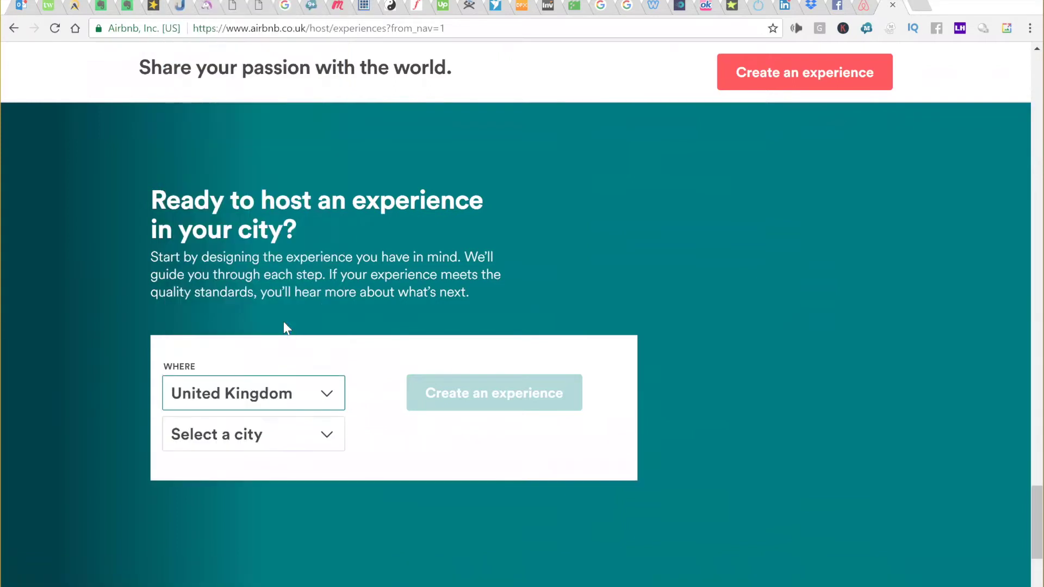
click(306, 434)
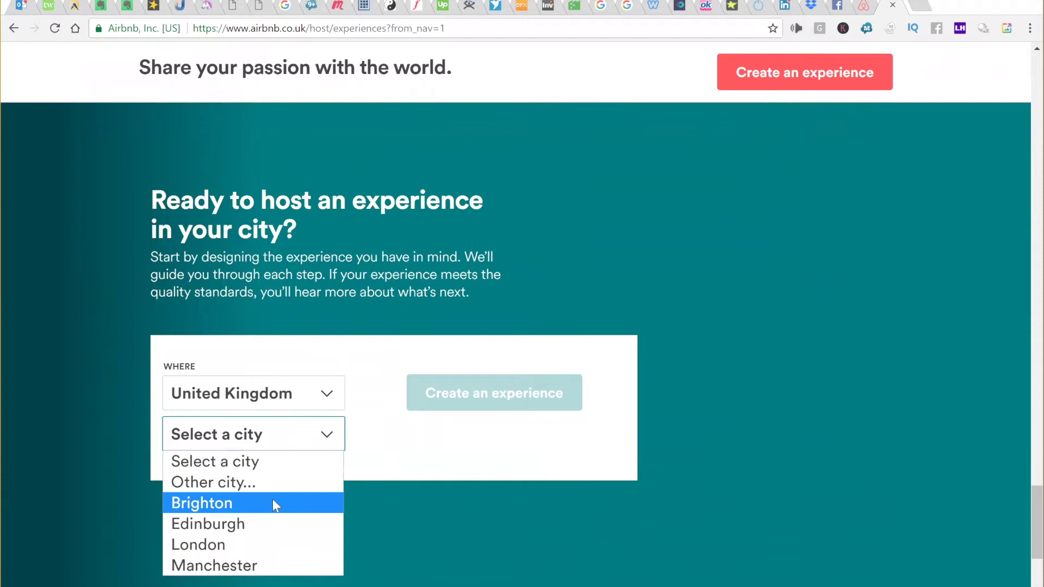
click(281, 549)
click(476, 402)
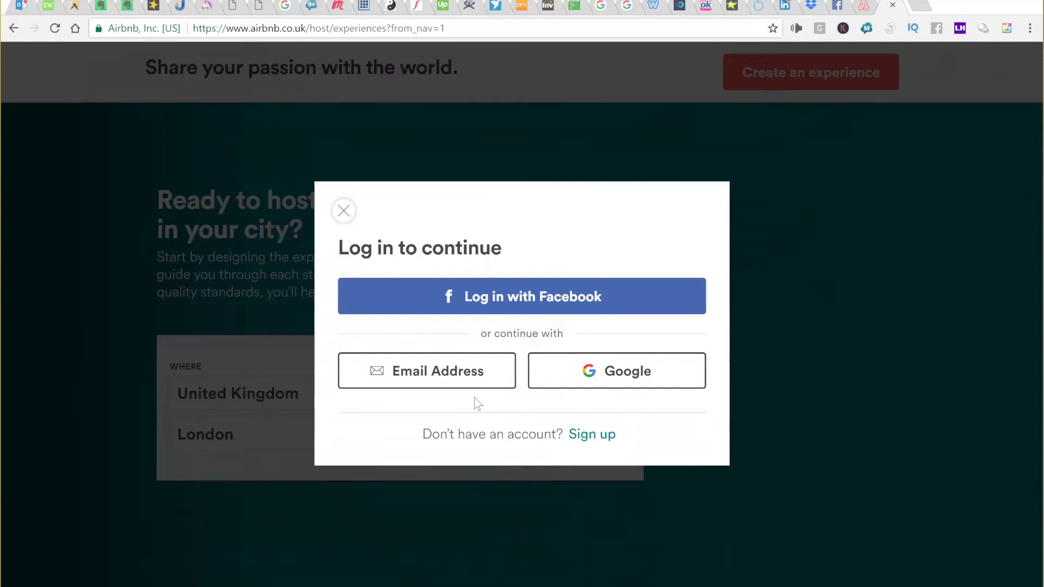
click(498, 307)
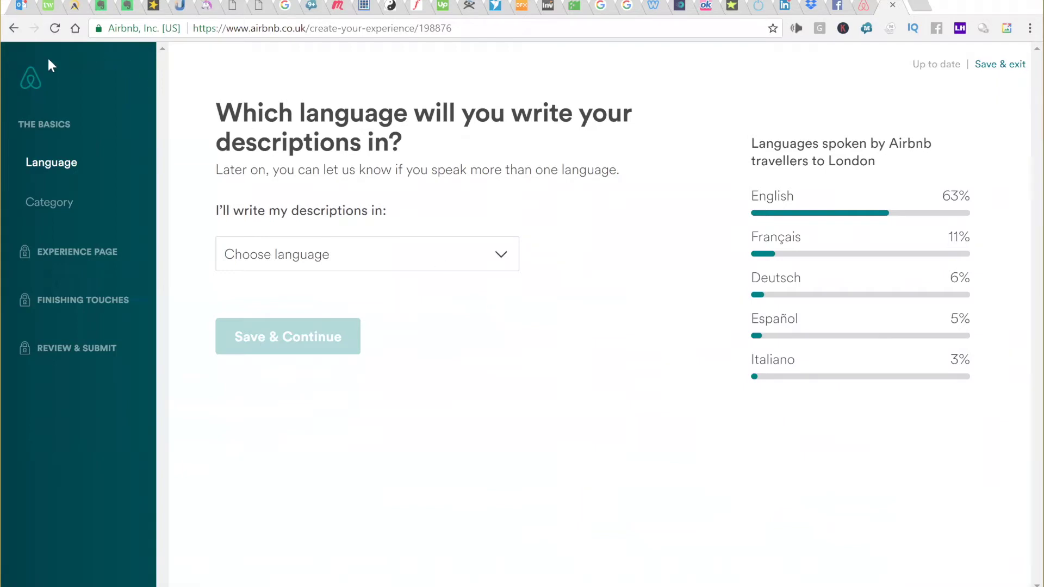
Step: Set the language for the experience descriptions to English and save it
click(277, 253)
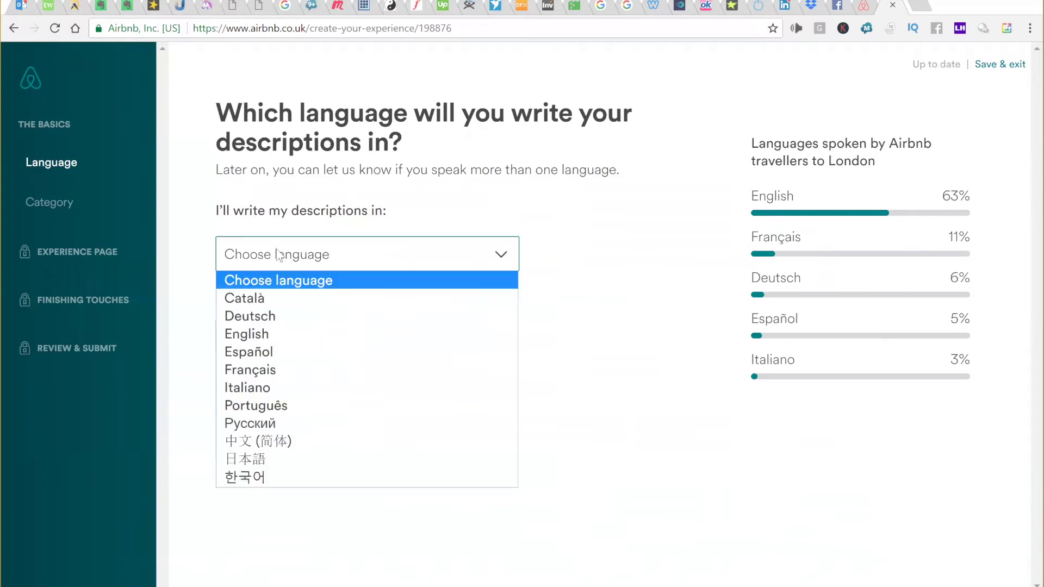
click(305, 338)
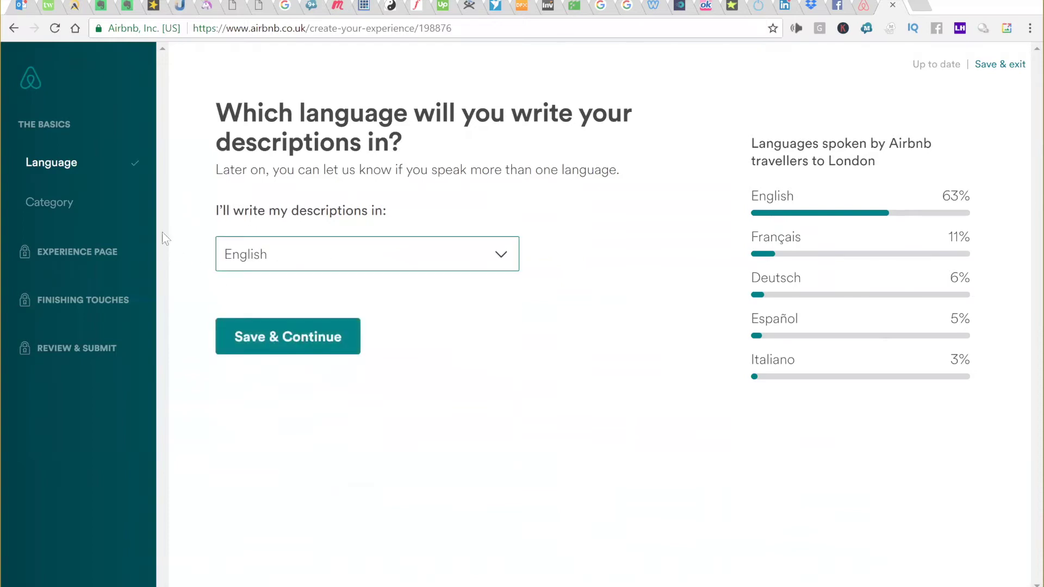
click(242, 336)
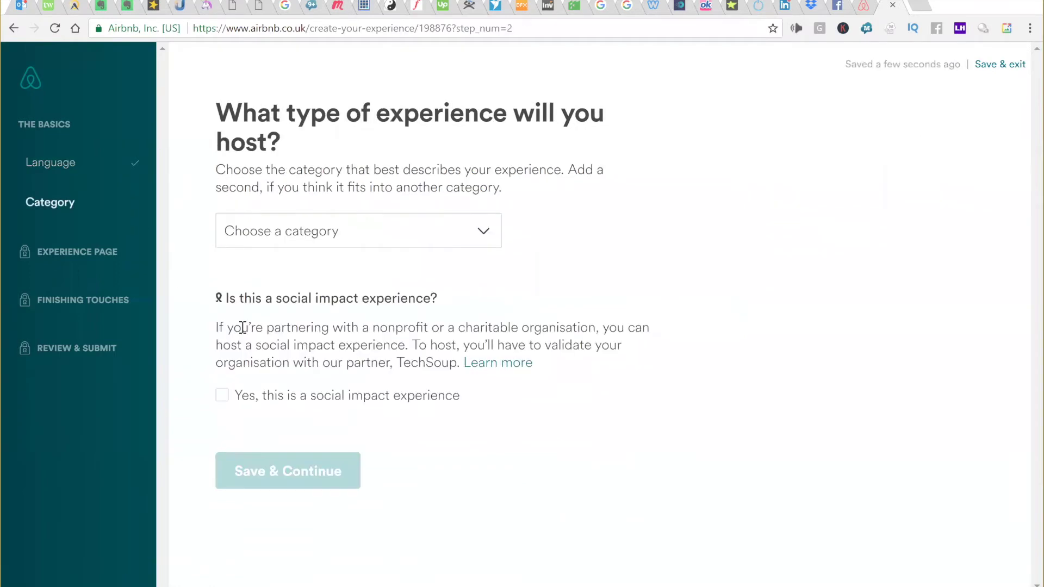
Step: Choose Wellness as the experience category and look over the remaining setup sections
click(246, 230)
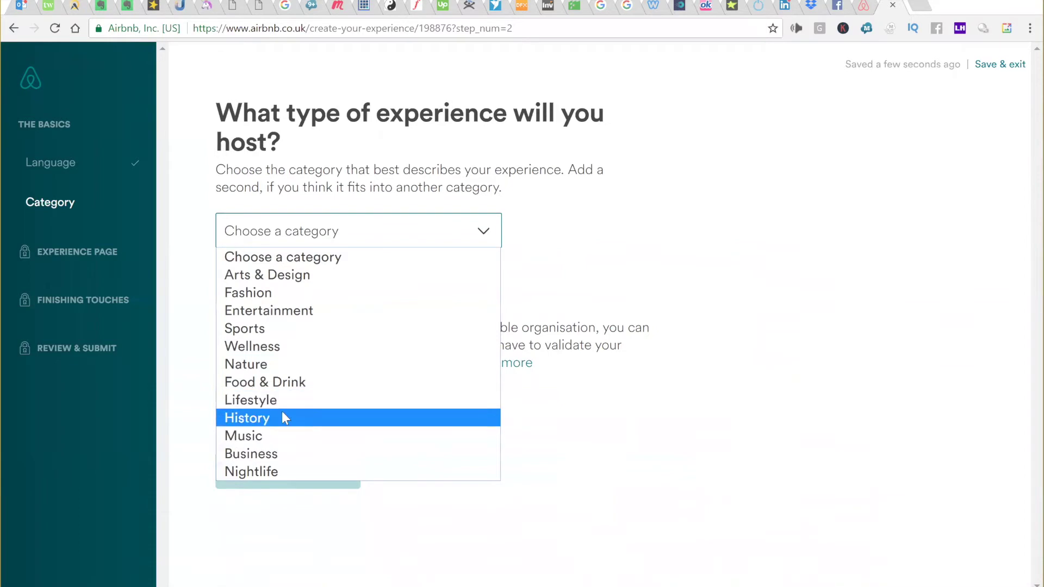
click(276, 346)
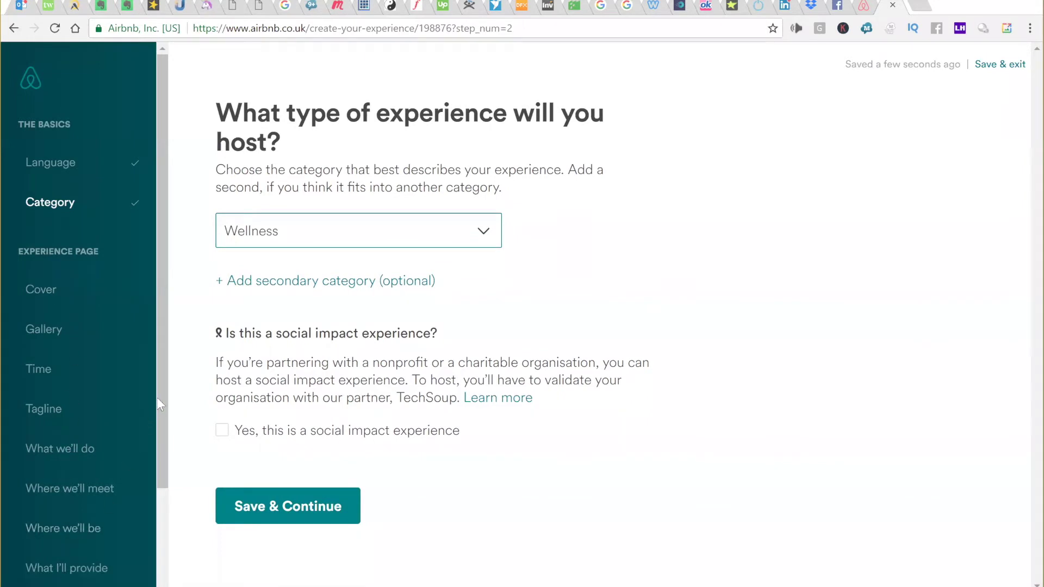
drag(162, 394, 181, 306)
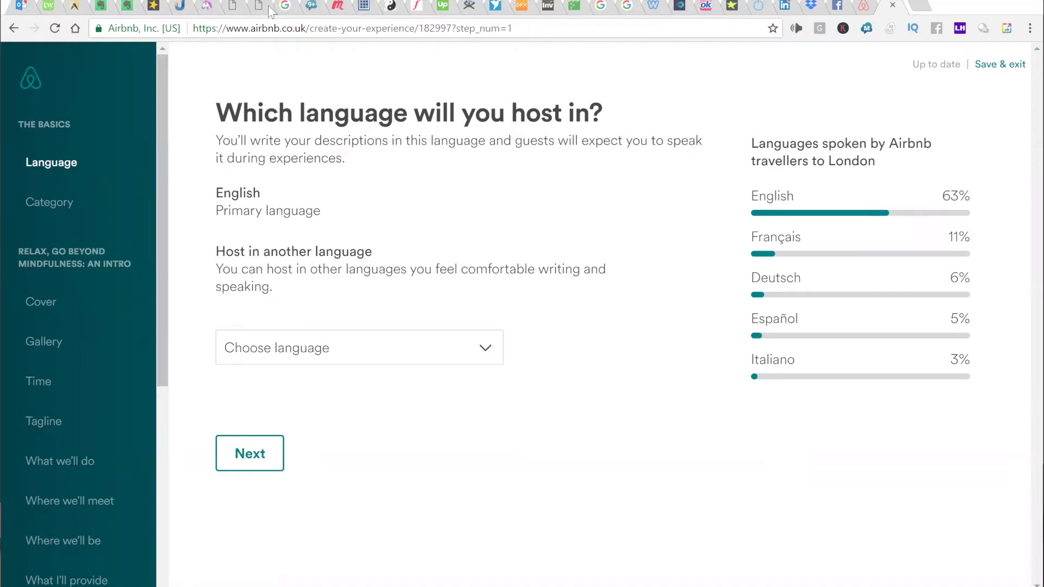
Step: Check the existing mindfulness experience's categories, open its Cover section and look through the phone preview
click(43, 211)
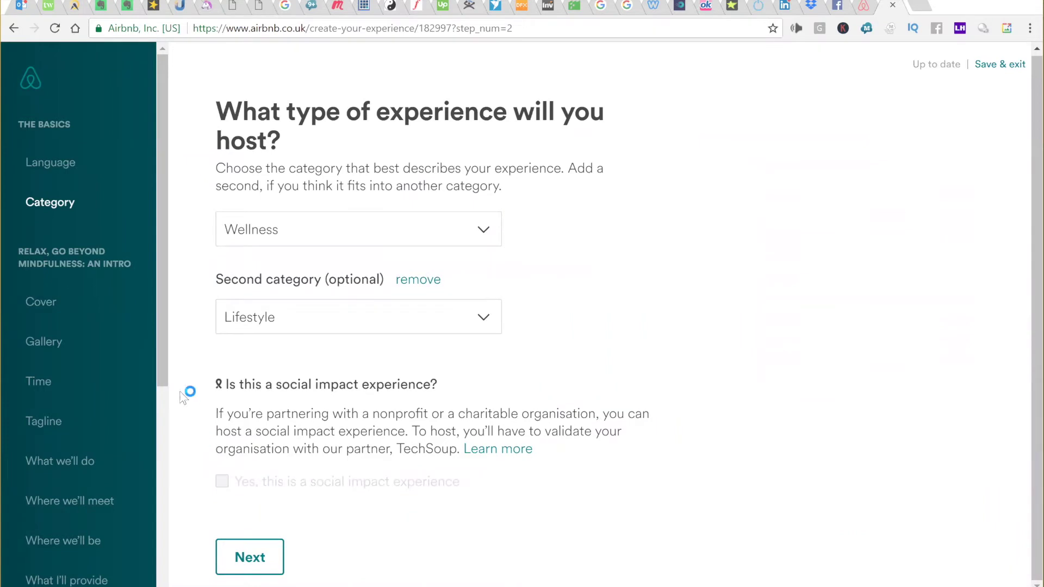
click(36, 303)
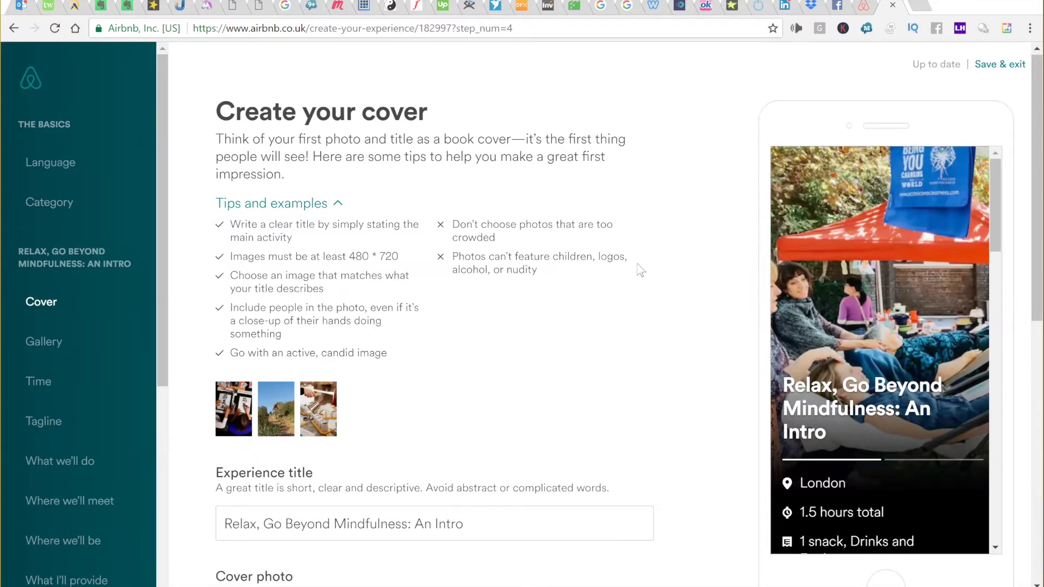
mouse_move(822, 217)
scroll(822, 217, down, 5)
scroll(822, 217, up, 4)
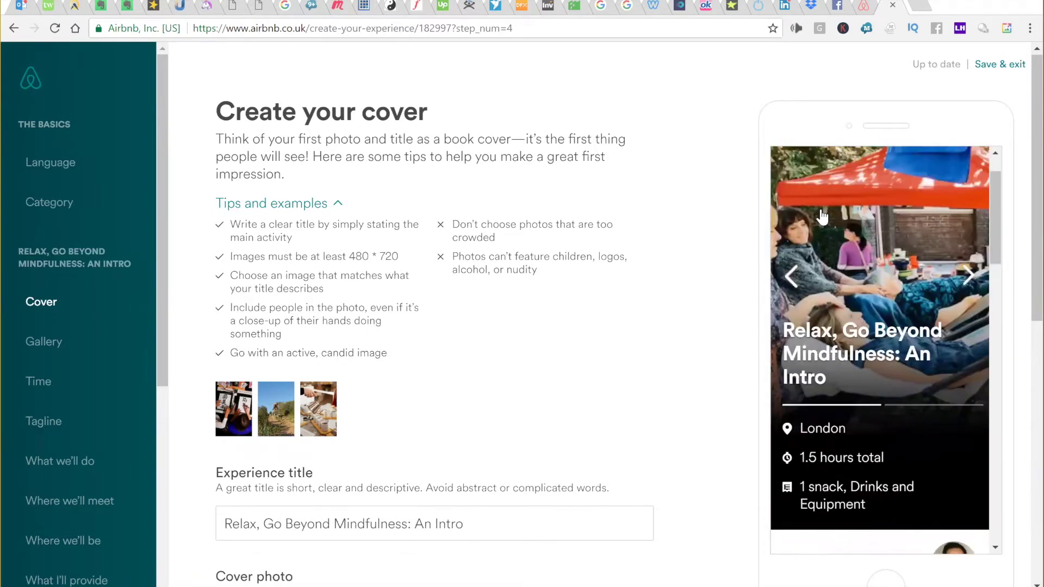
scroll(822, 216, up, 1)
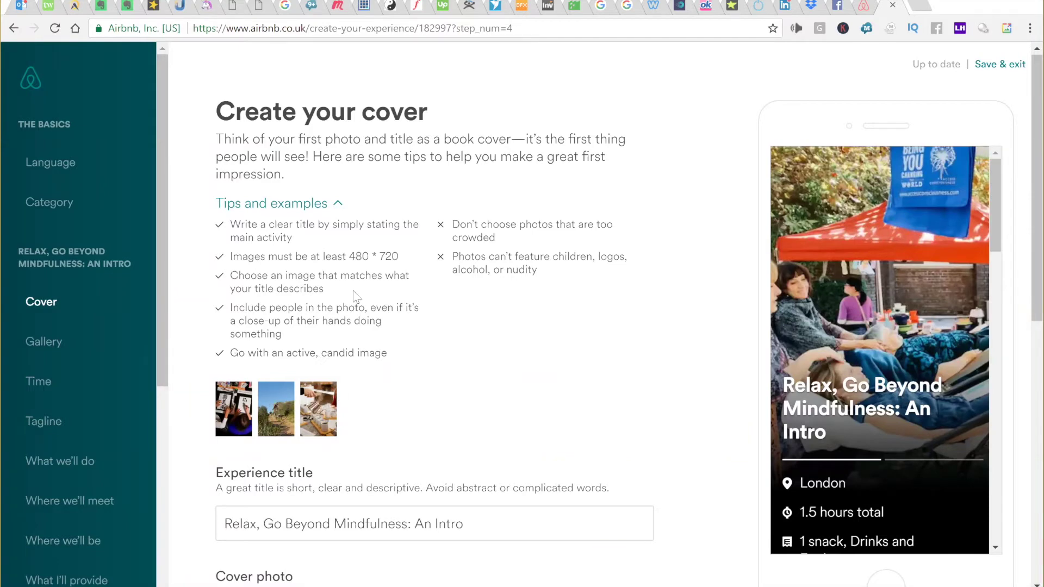
Step: Review the cover tips, experience title, cover photo and thumbnail in the Cover section
scroll(353, 296, down, 4)
scroll(354, 296, up, 4)
scroll(416, 341, down, 3)
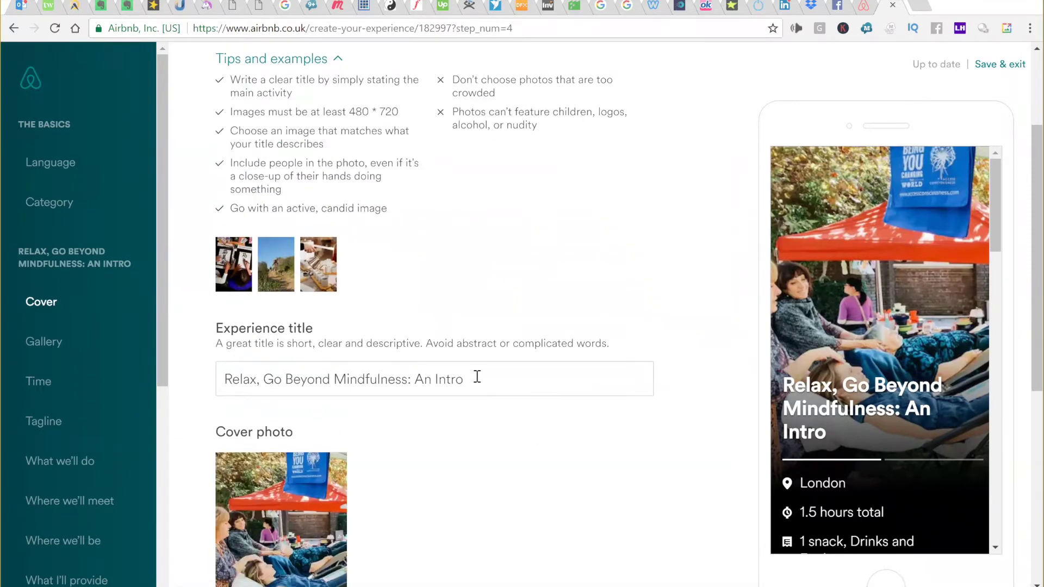
drag(477, 377, 207, 378)
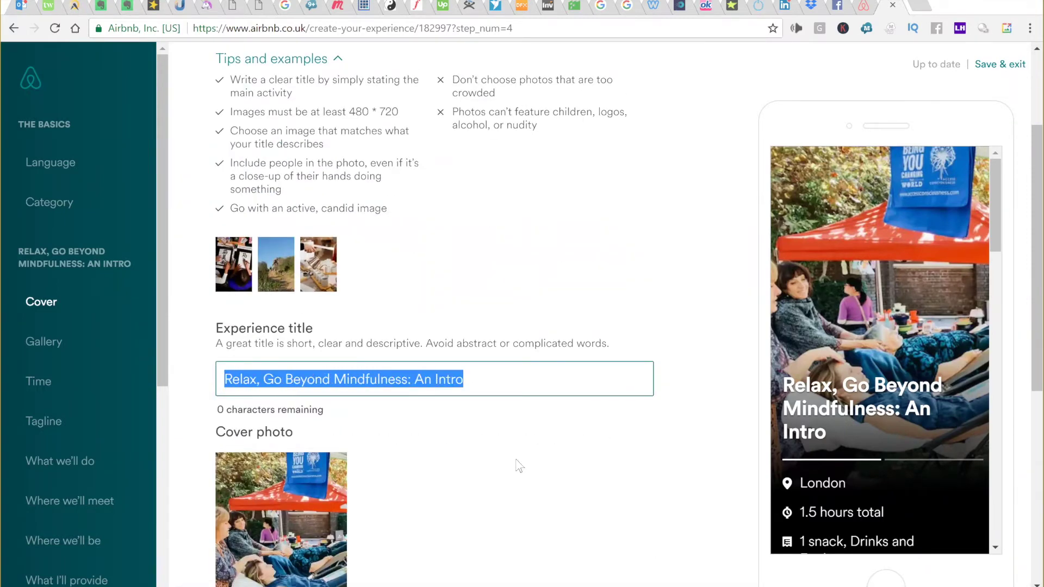
click(586, 489)
scroll(470, 459, down, 4)
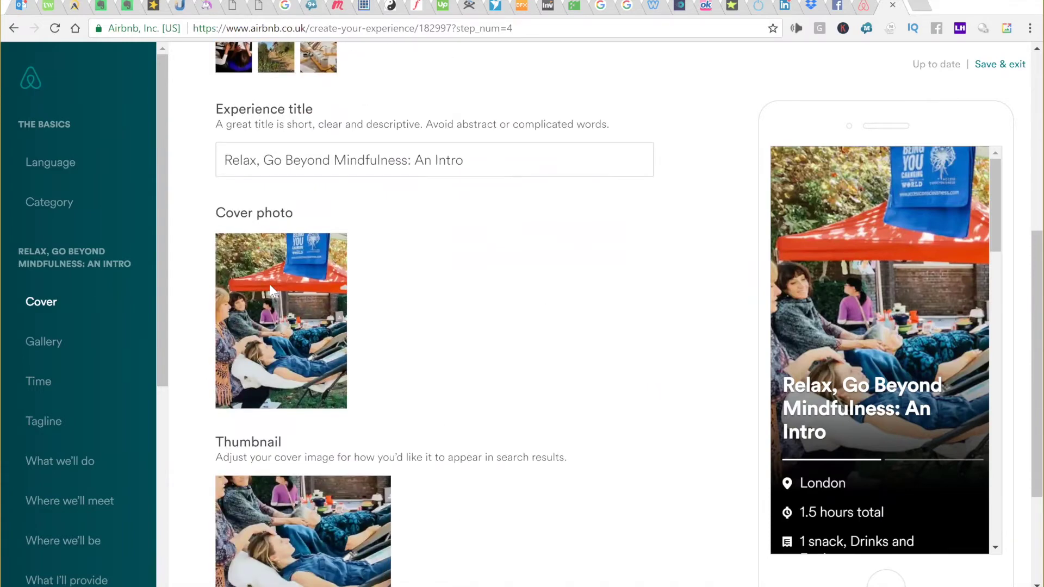
Step: Look over the cover photo and thumbnail, then open the Gallery section and review its photos and photo tips
scroll(269, 284, down, 3)
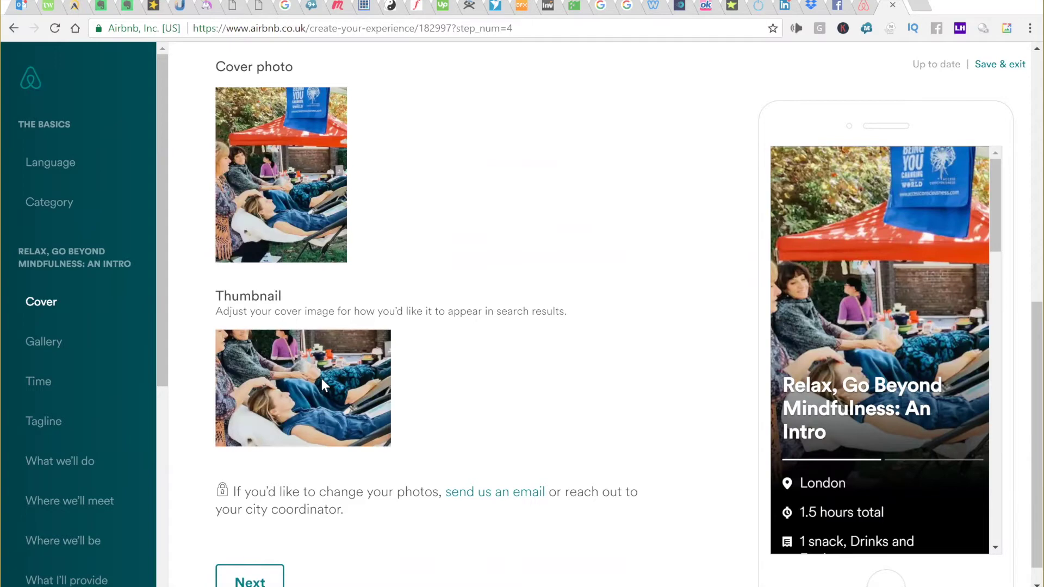
scroll(321, 378, down, 1)
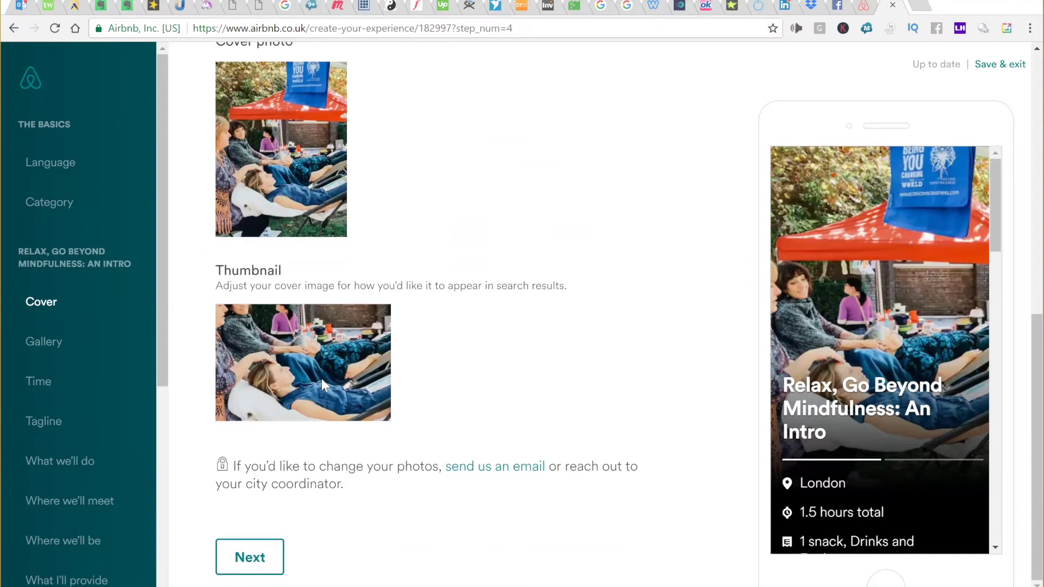
click(55, 342)
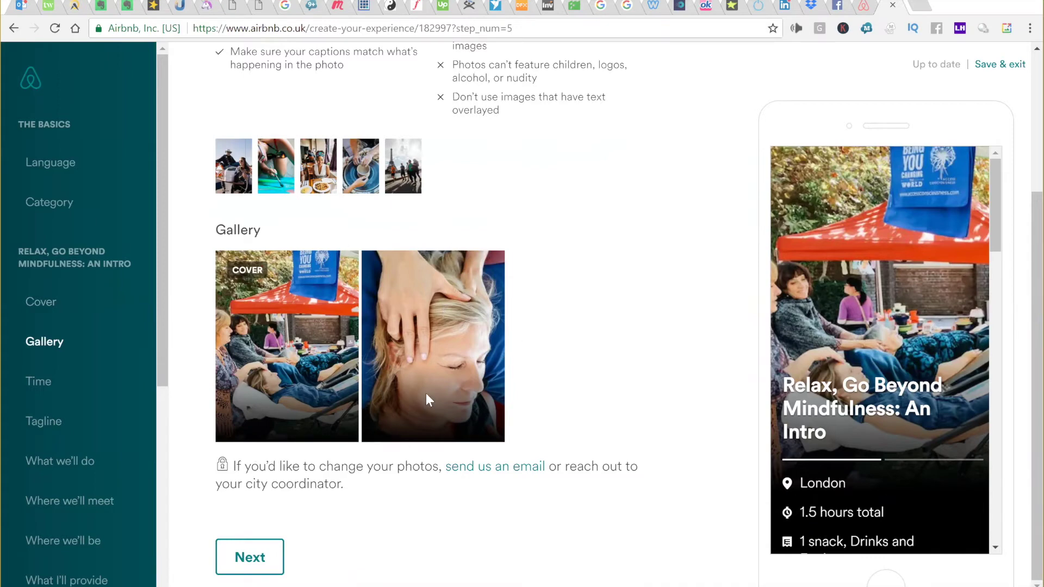
scroll(426, 395, up, 4)
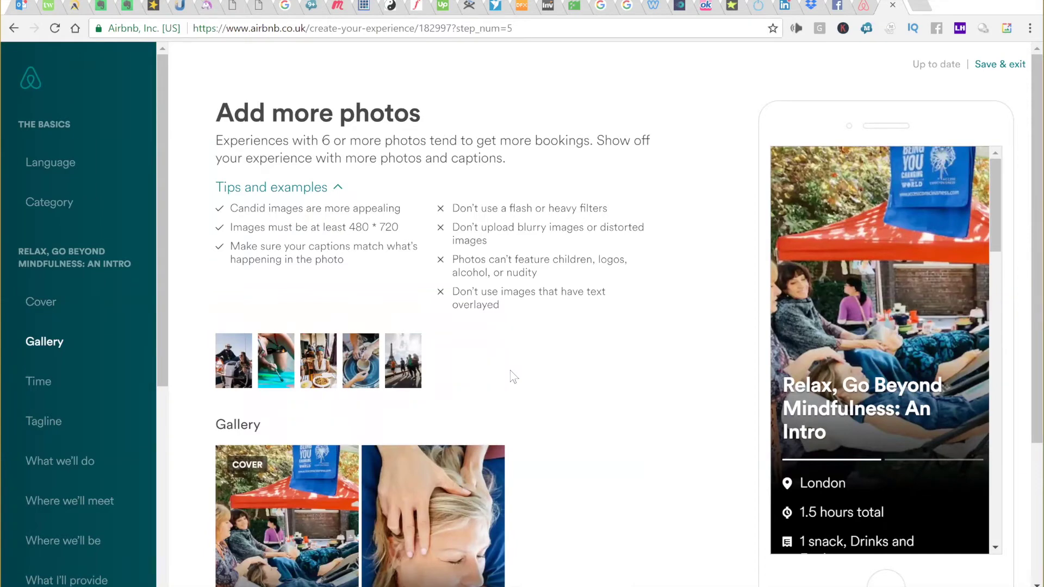
scroll(511, 375, down, 3)
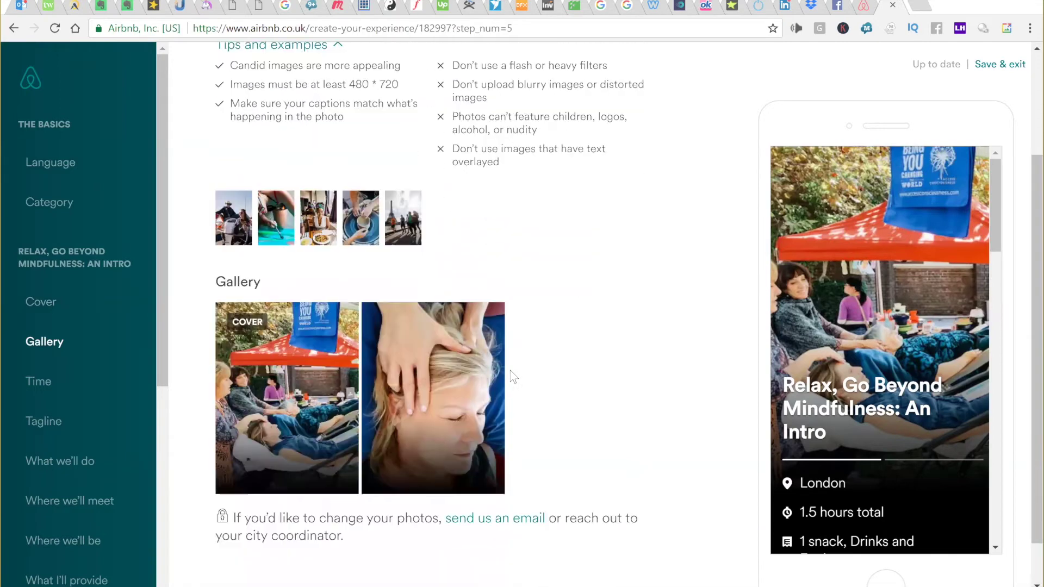
Step: Check the experience's default time in the Time section and its one-sentence description in the Tagline section
click(46, 390)
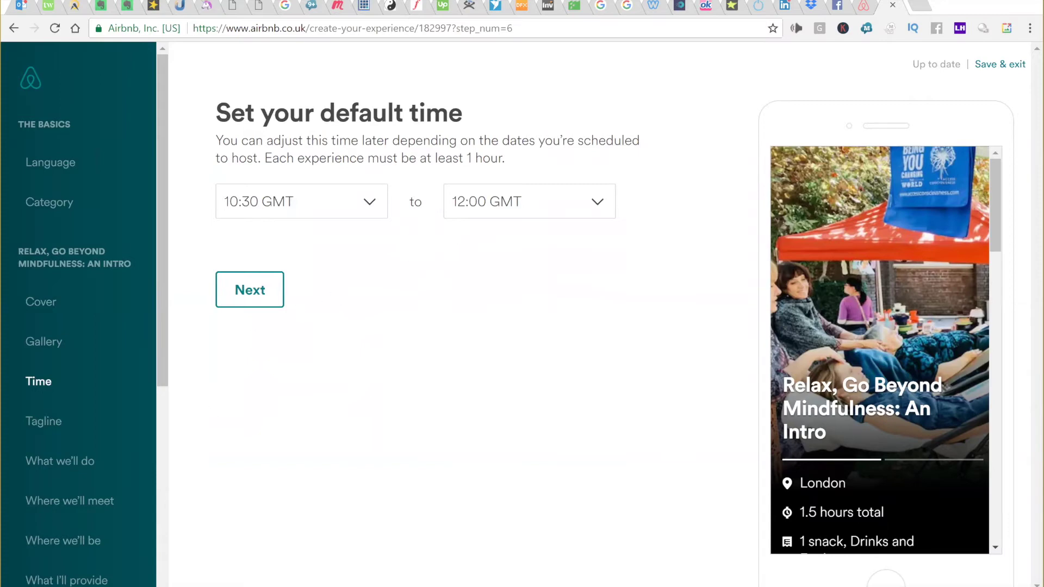
click(46, 423)
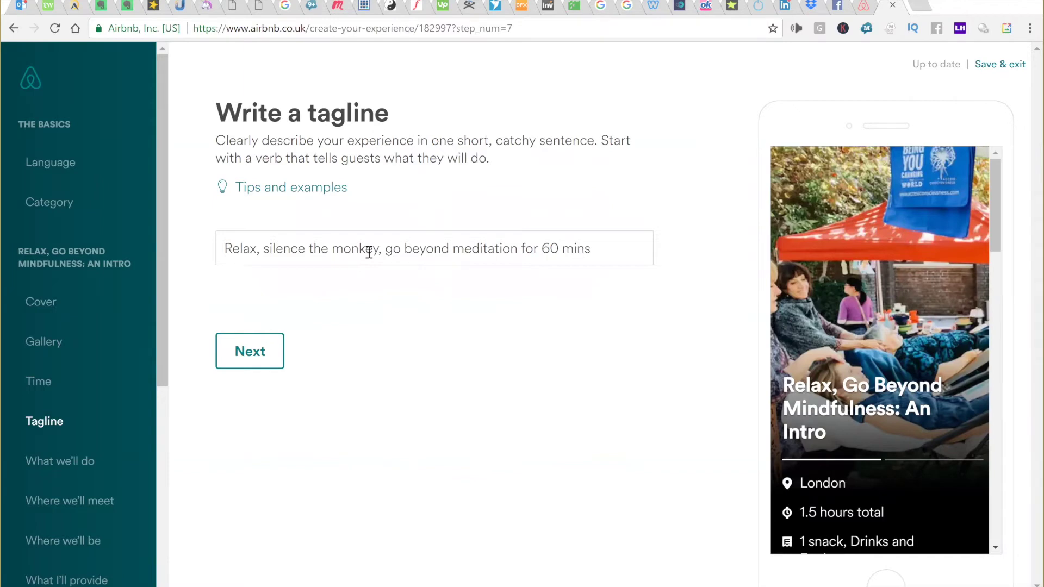
Step: Open the What we'll do section, read the full description and dismiss the dialog about restricted changes without answering it
click(59, 466)
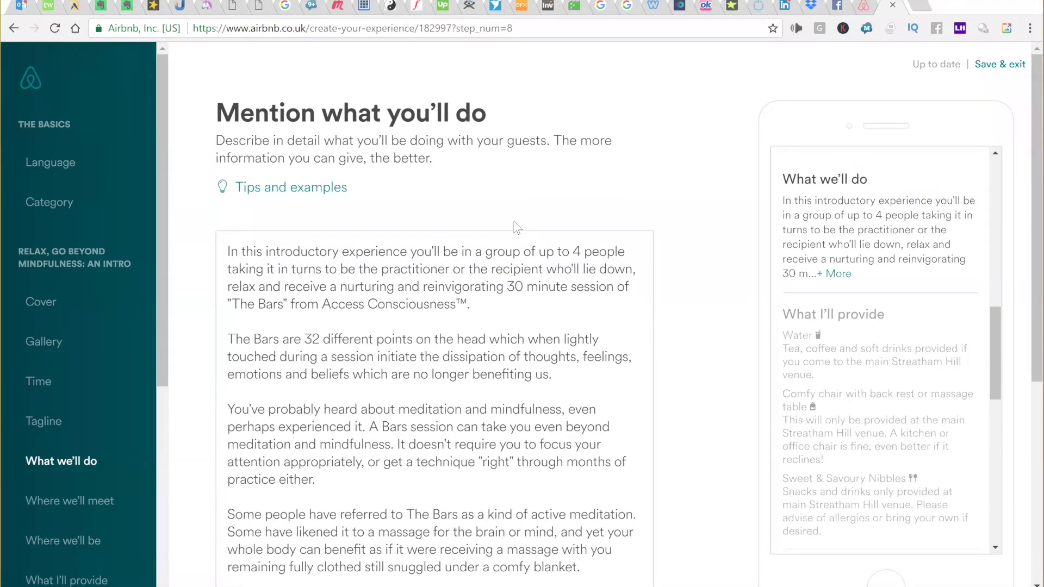
scroll(513, 221, down, 3)
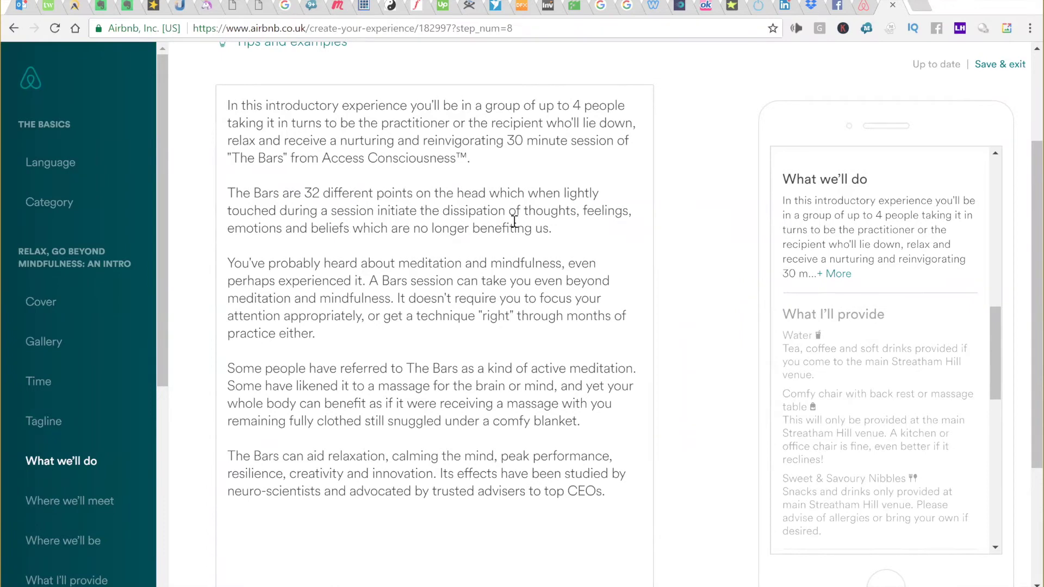
scroll(513, 220, up, 3)
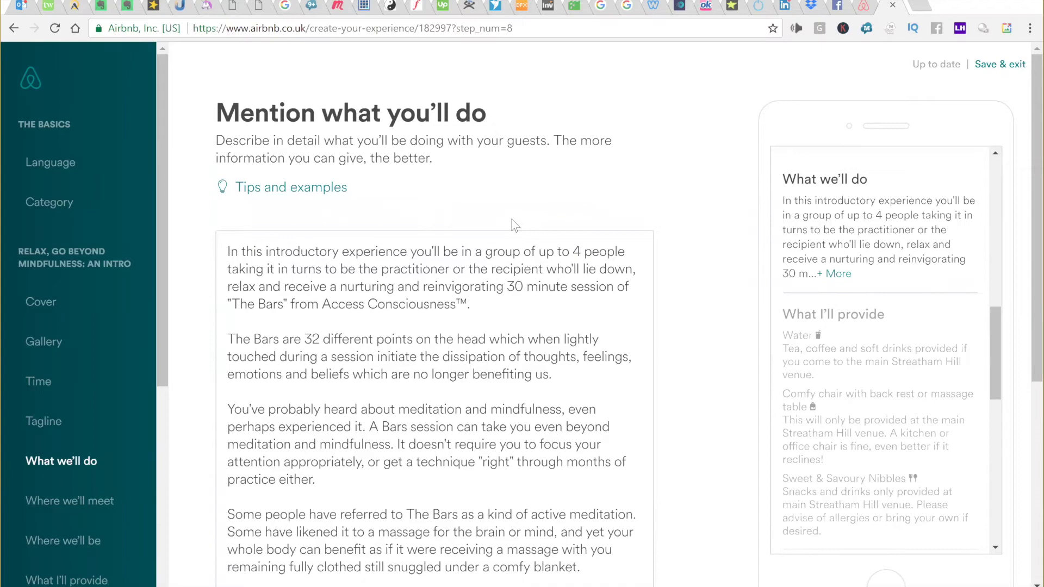
scroll(511, 219, down, 4)
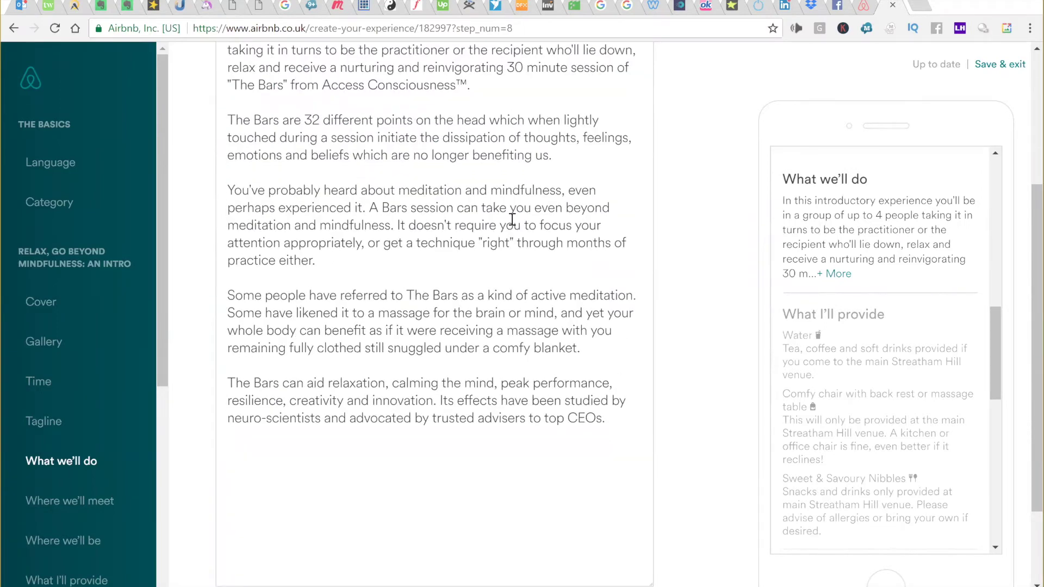
scroll(512, 218, down, 2)
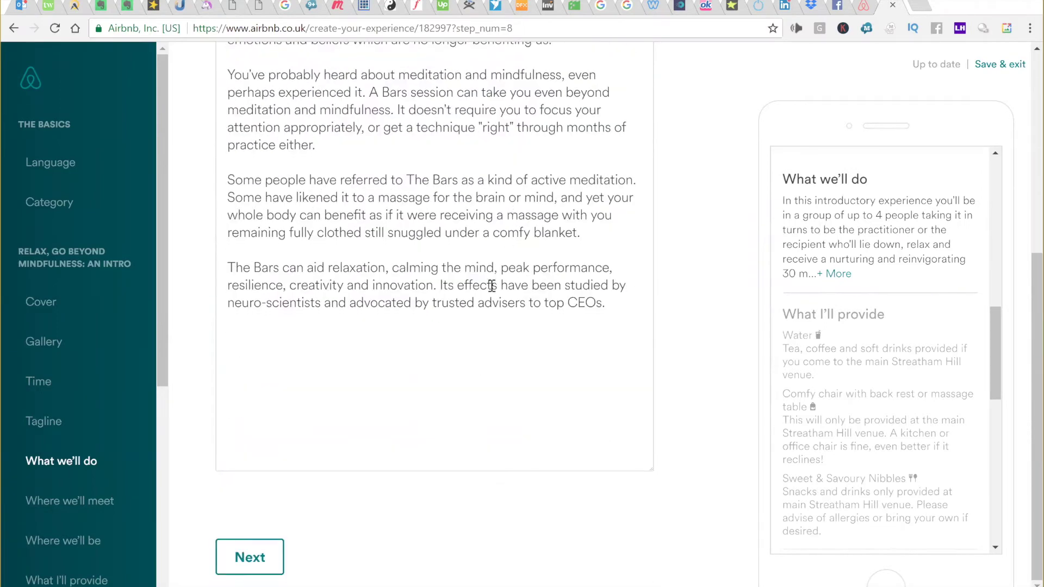
click(567, 295)
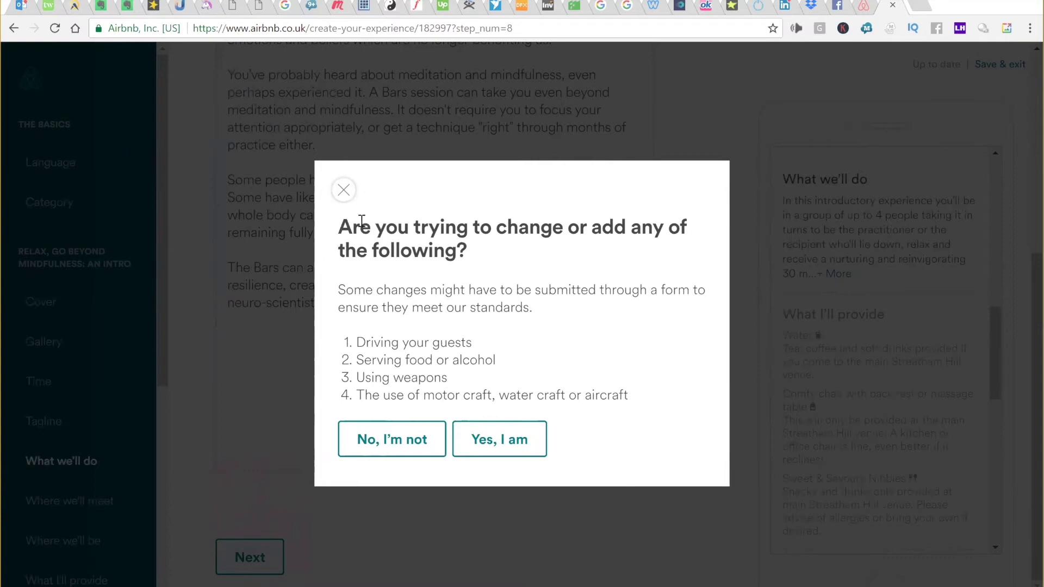
click(344, 191)
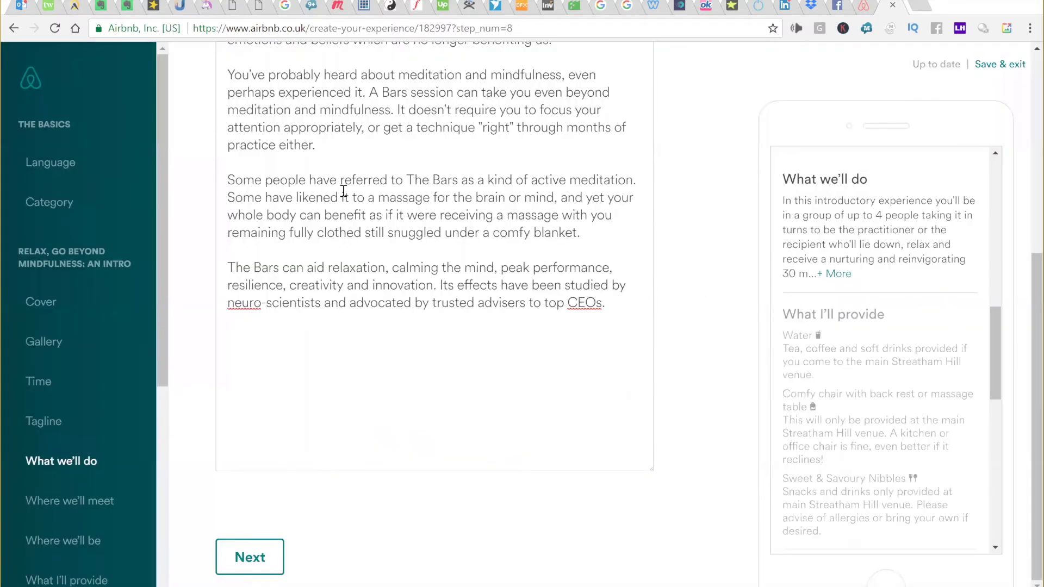
Step: Reread the What we'll do description from its introduction through to the closing paragraph about the benefits of The Bars
scroll(223, 247, up, 5)
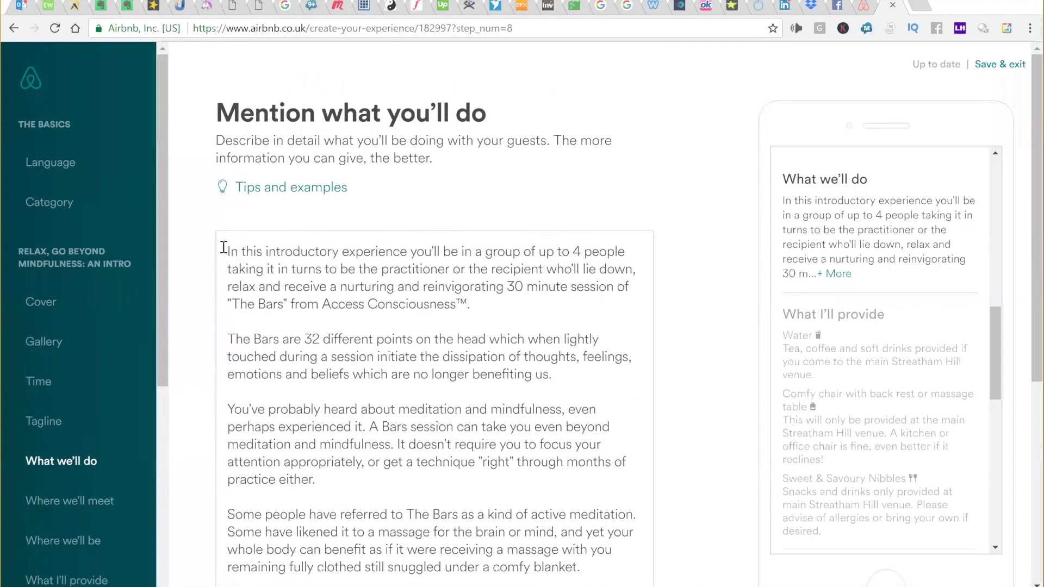
scroll(223, 247, down, 1)
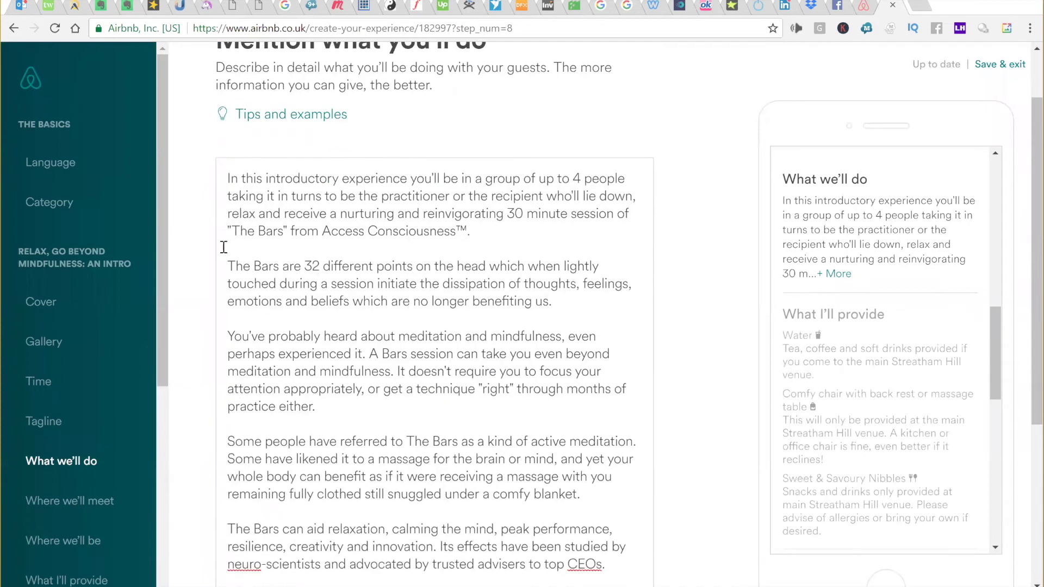
scroll(373, 264, down, 2)
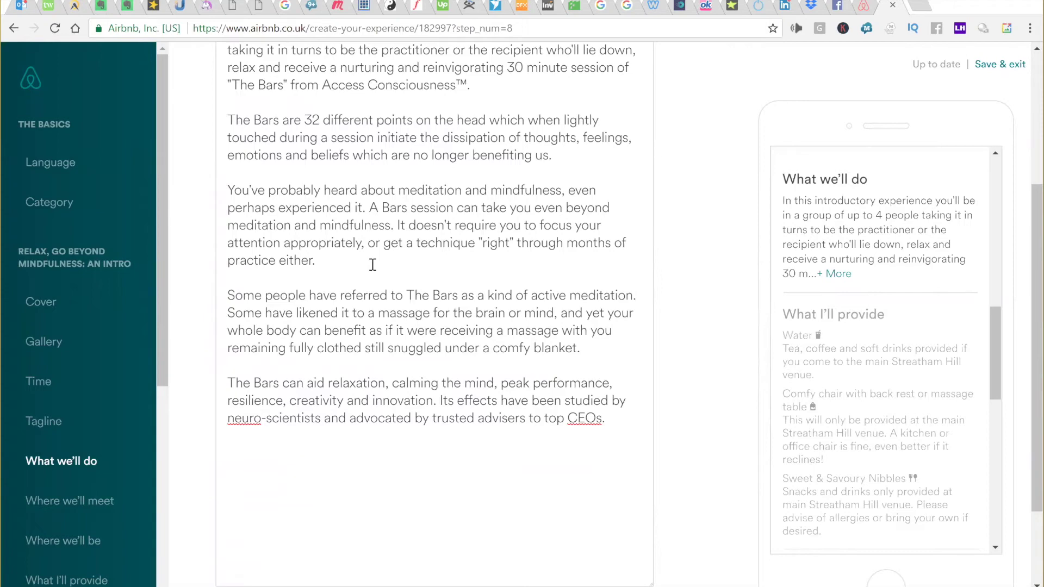
scroll(373, 265, up, 3)
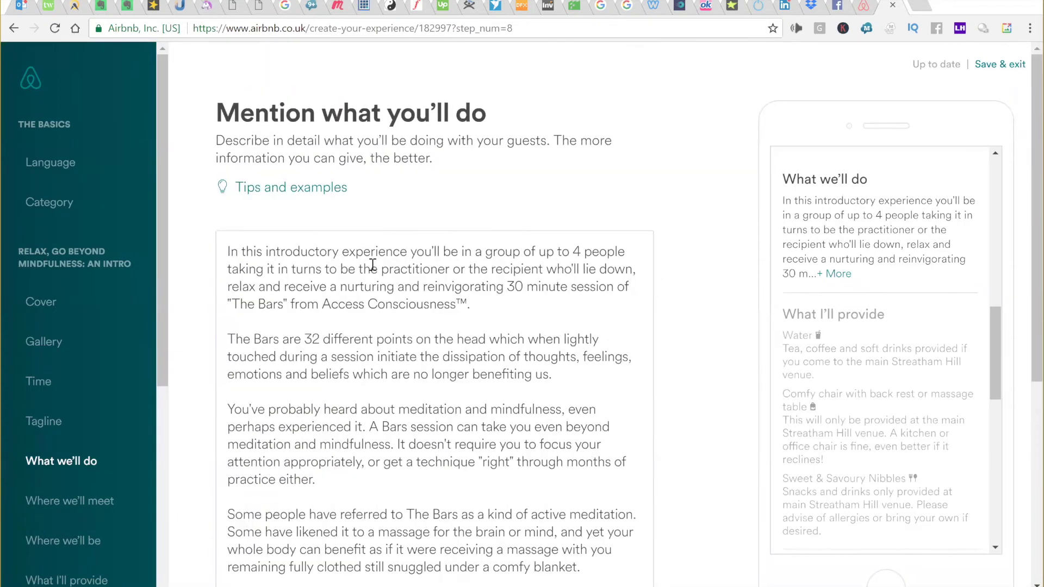
scroll(372, 265, down, 1)
scroll(372, 264, down, 2)
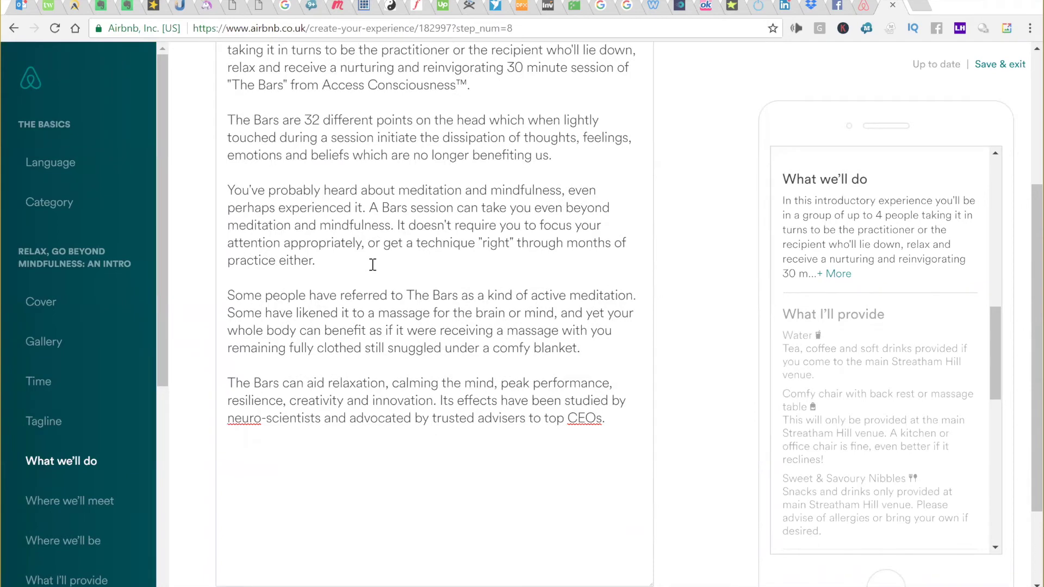
scroll(372, 265, up, 3)
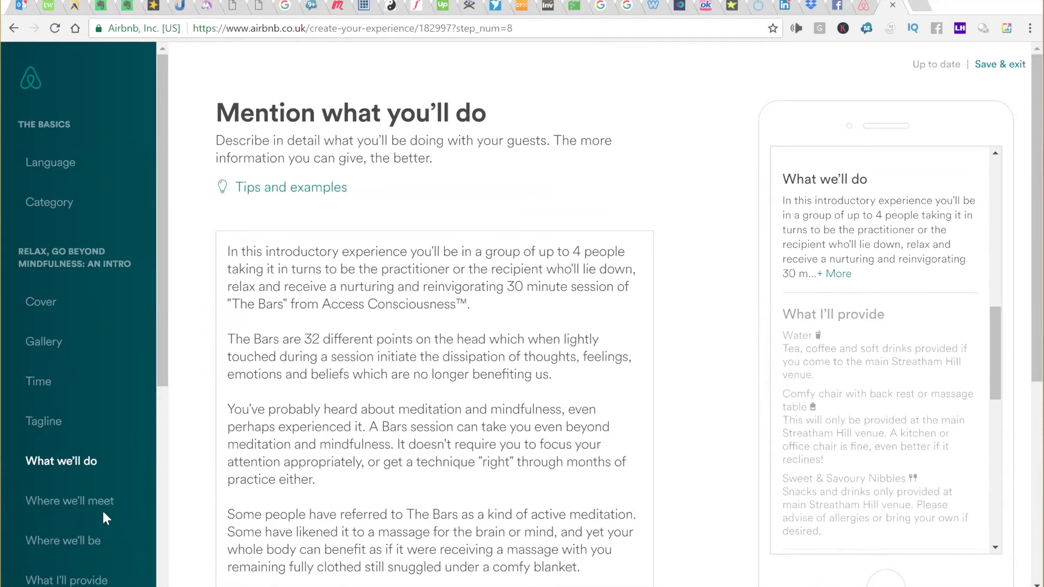
scroll(264, 404, down, 1)
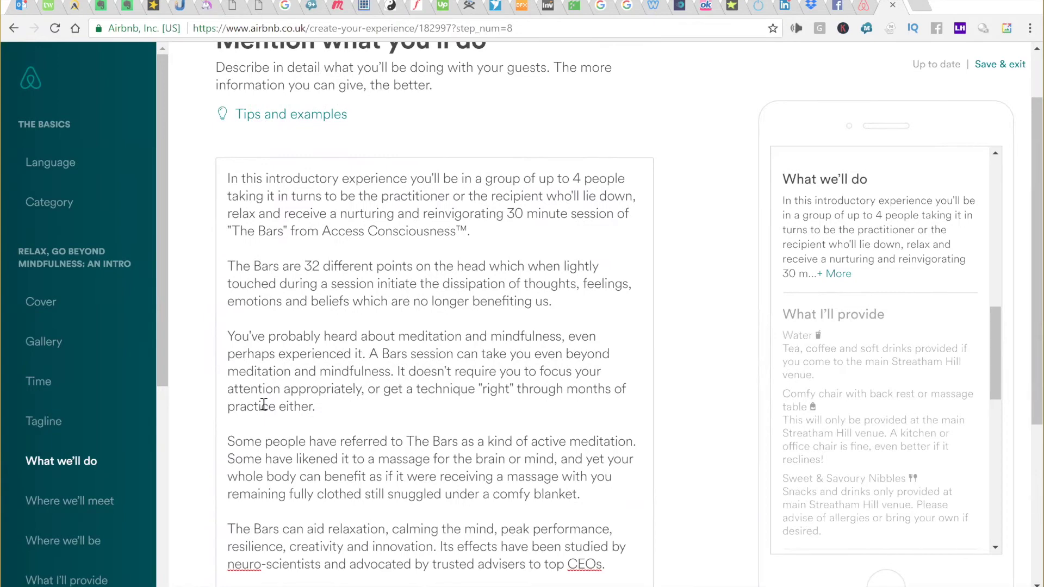
scroll(264, 404, down, 4)
scroll(264, 404, up, 4)
Step: Open the Where we'll meet section and review the meeting address, map pin and directions for guests
click(101, 501)
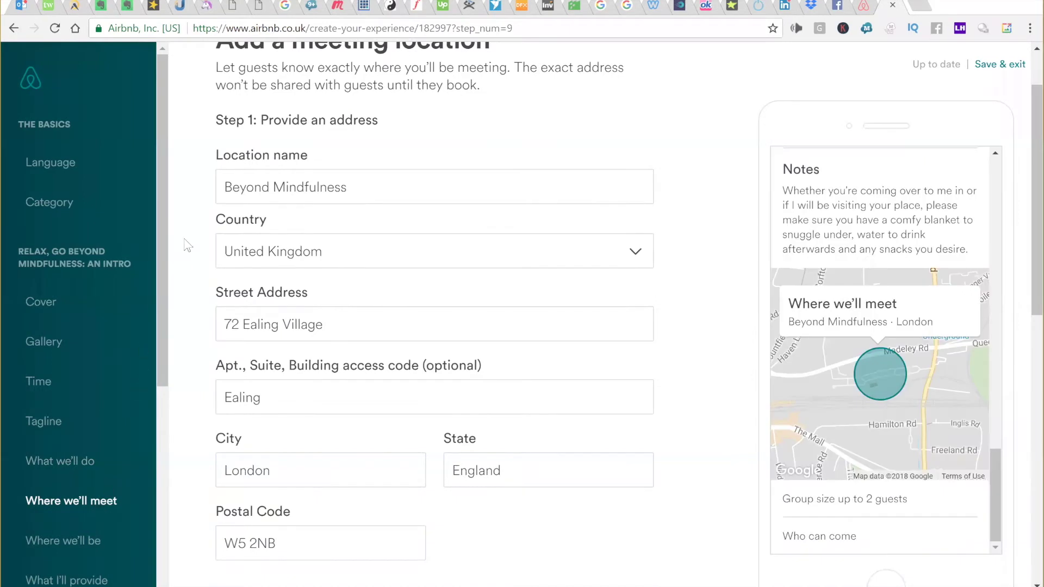
scroll(190, 194, up, 2)
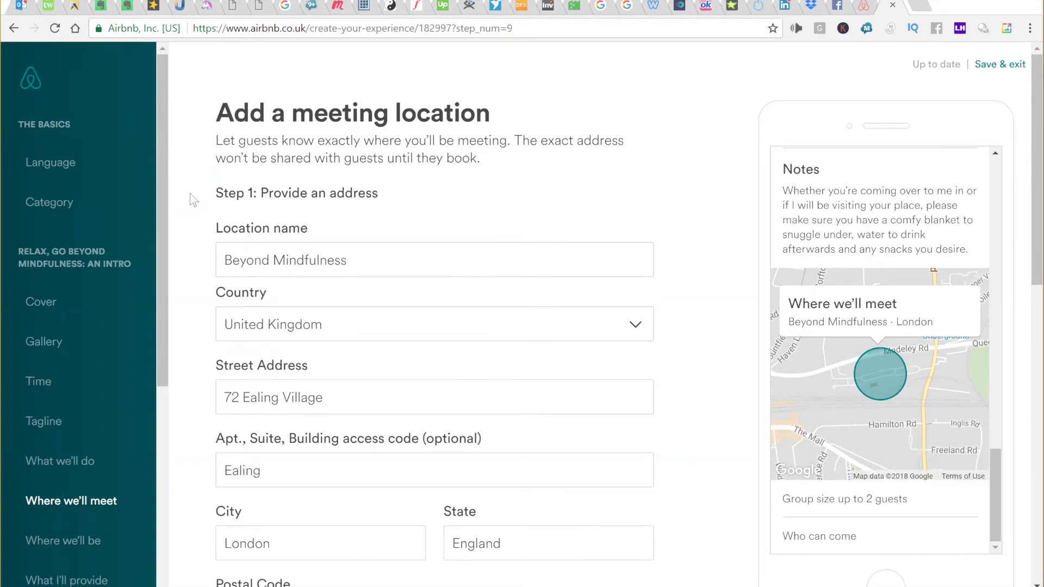
scroll(191, 196, down, 3)
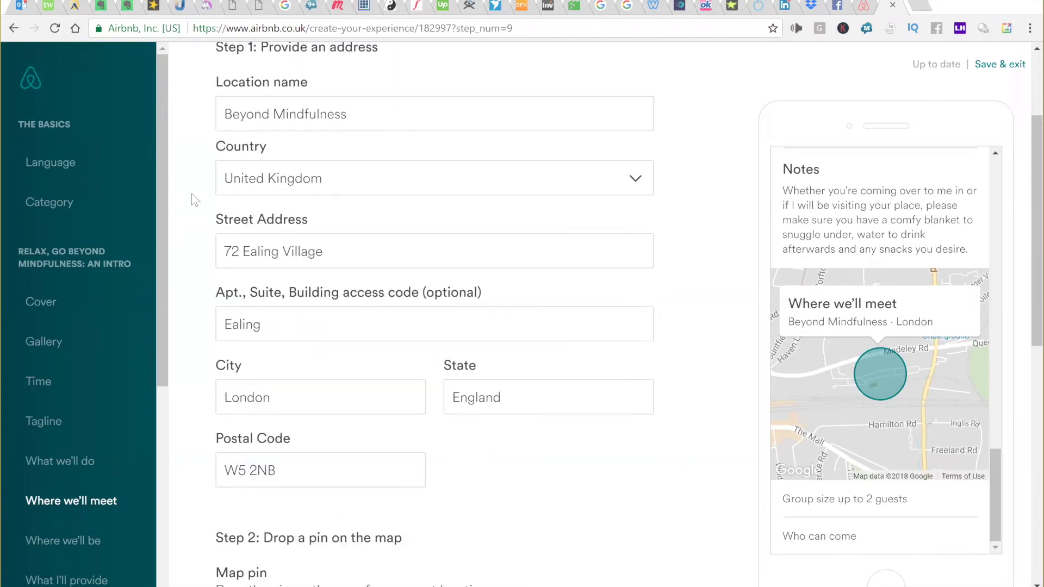
scroll(194, 200, down, 4)
scroll(194, 200, down, 6)
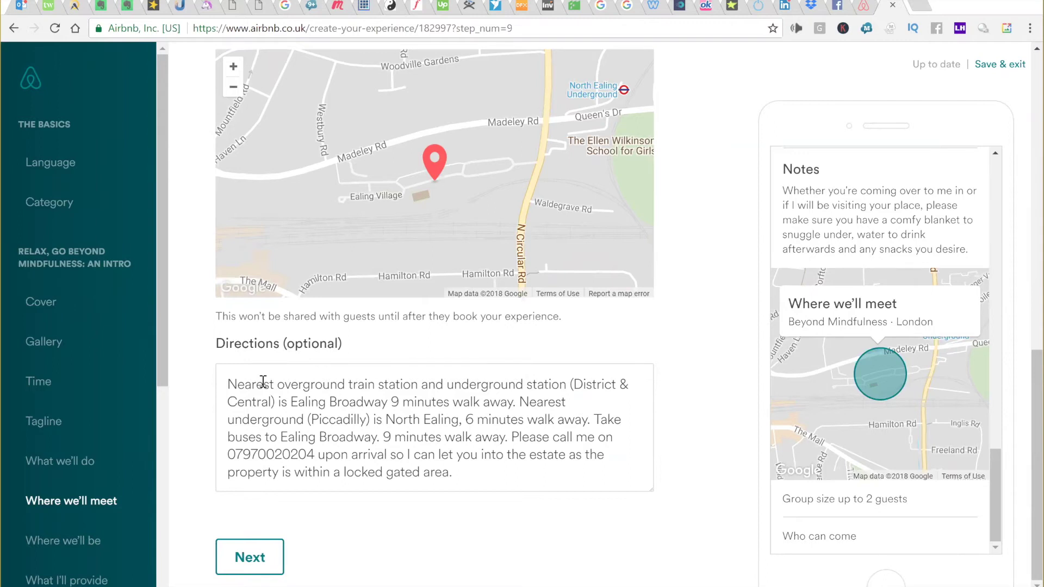
scroll(261, 375, up, 2)
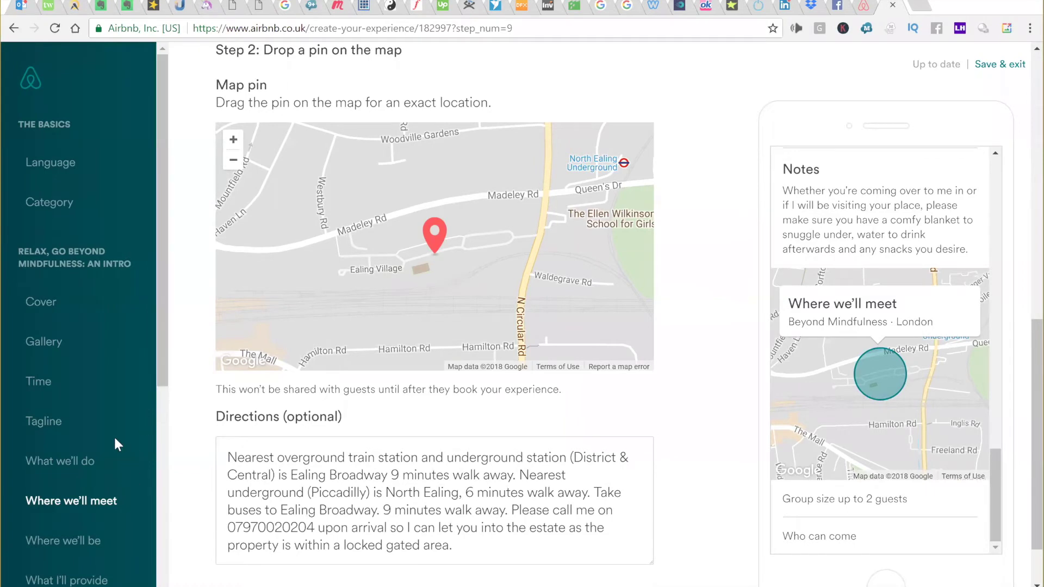
Step: Read the Where we'll be description, then review the drinks, equipment and snacks items in the What I'll provide section
scroll(112, 442, down, 4)
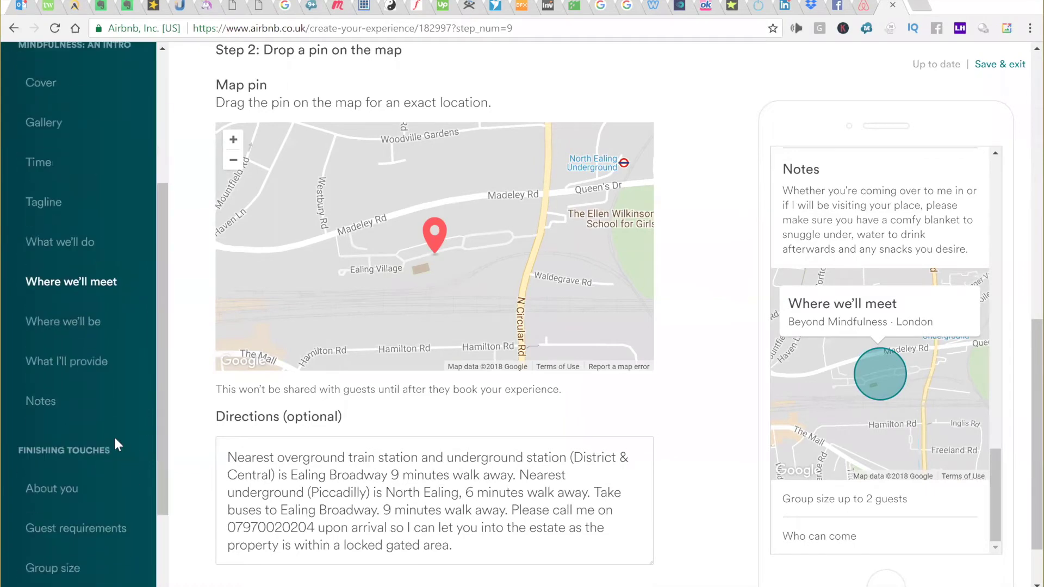
click(67, 327)
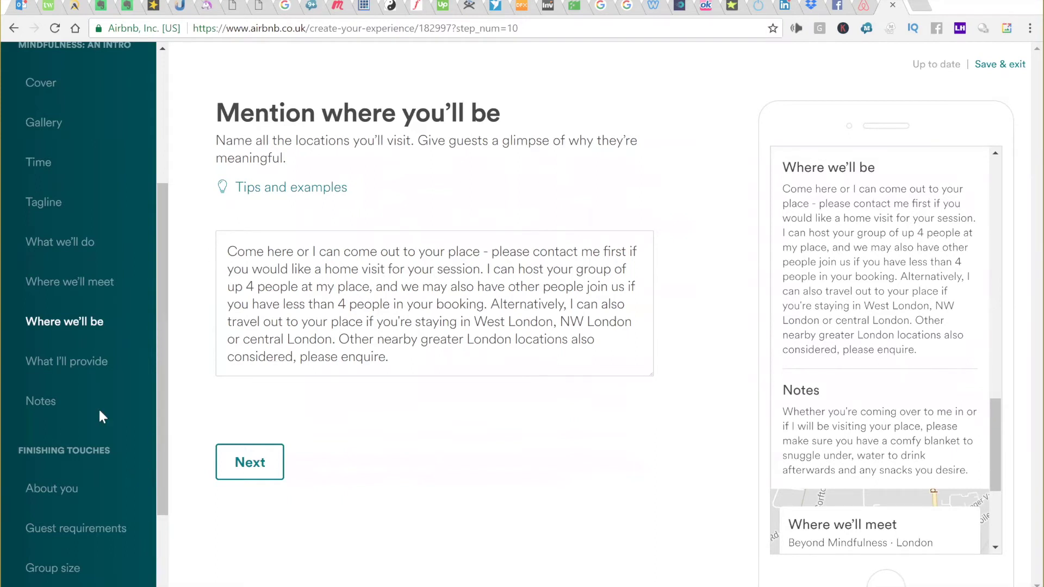
click(82, 373)
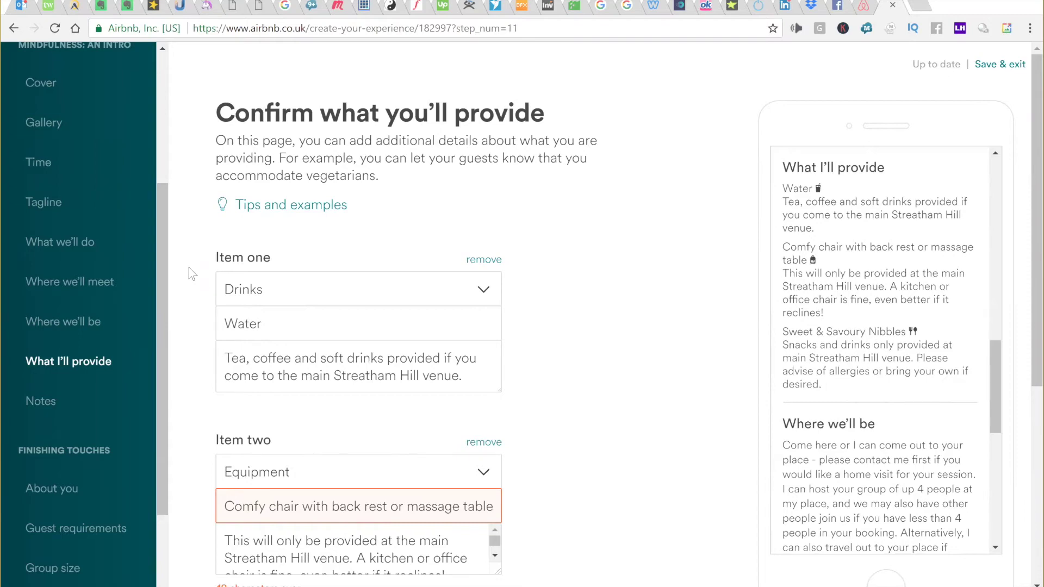
scroll(192, 275, down, 3)
scroll(193, 274, down, 3)
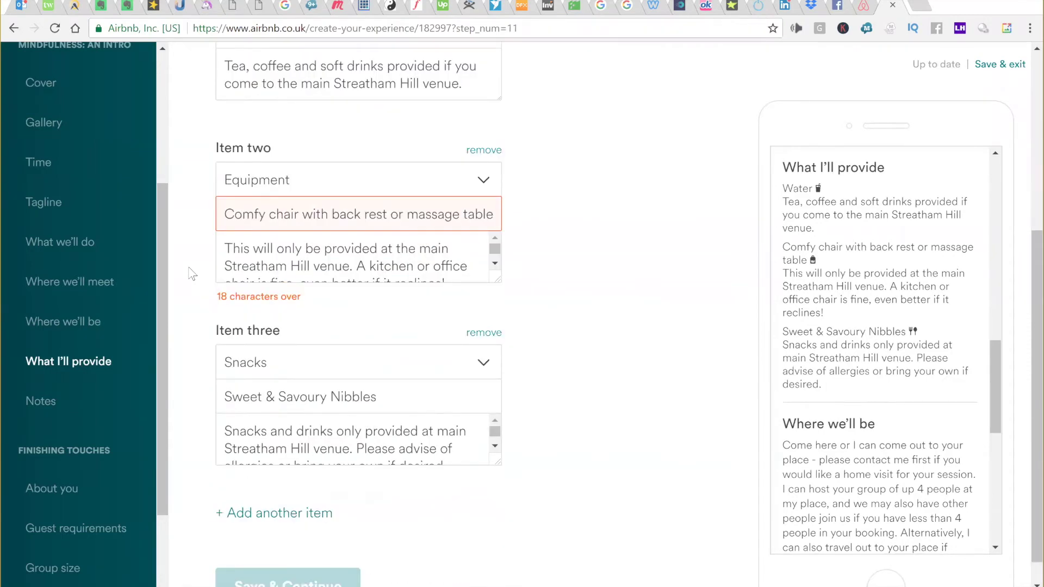
scroll(192, 274, up, 3)
scroll(193, 275, down, 3)
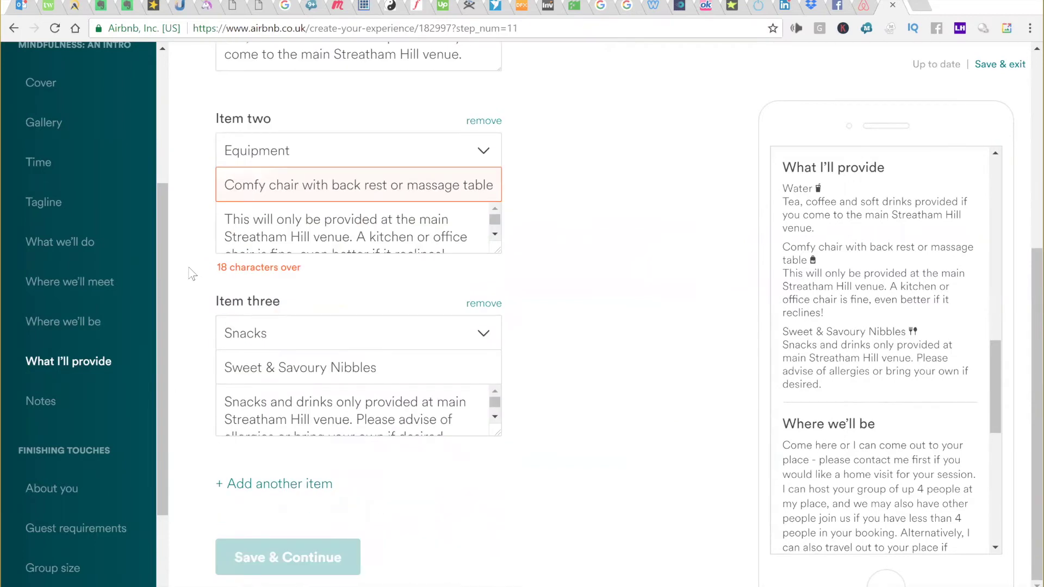
Step: Check what guests should bring in the Notes section, then read the host's bio in the About you section
click(36, 407)
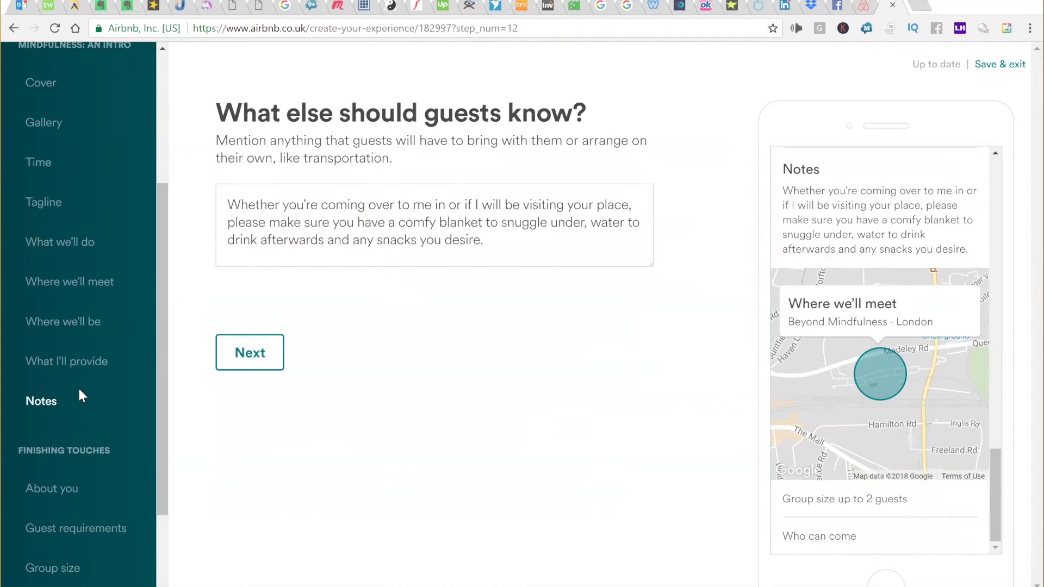
scroll(80, 389, down, 2)
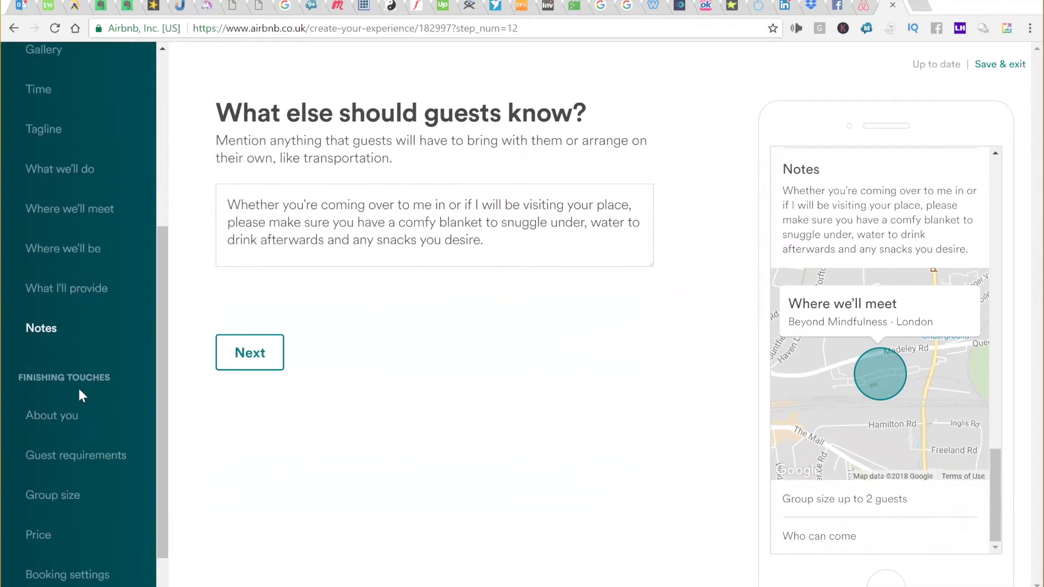
click(59, 418)
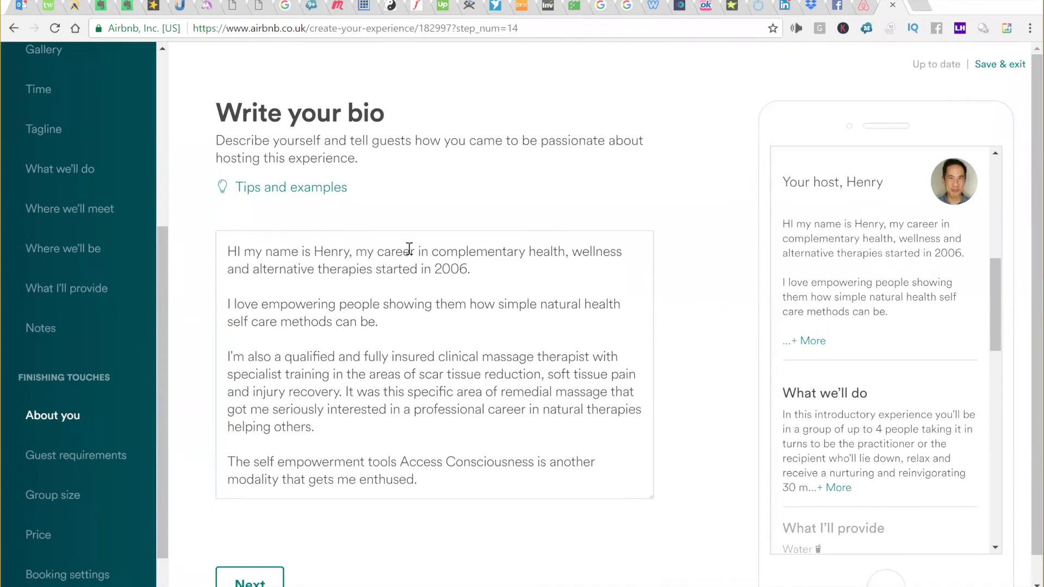
scroll(408, 249, down, 1)
scroll(409, 249, up, 1)
Step: Review the Guest requirements section, covering alcohol, minimum age, additional requirements, special certifications and verified ID
click(99, 463)
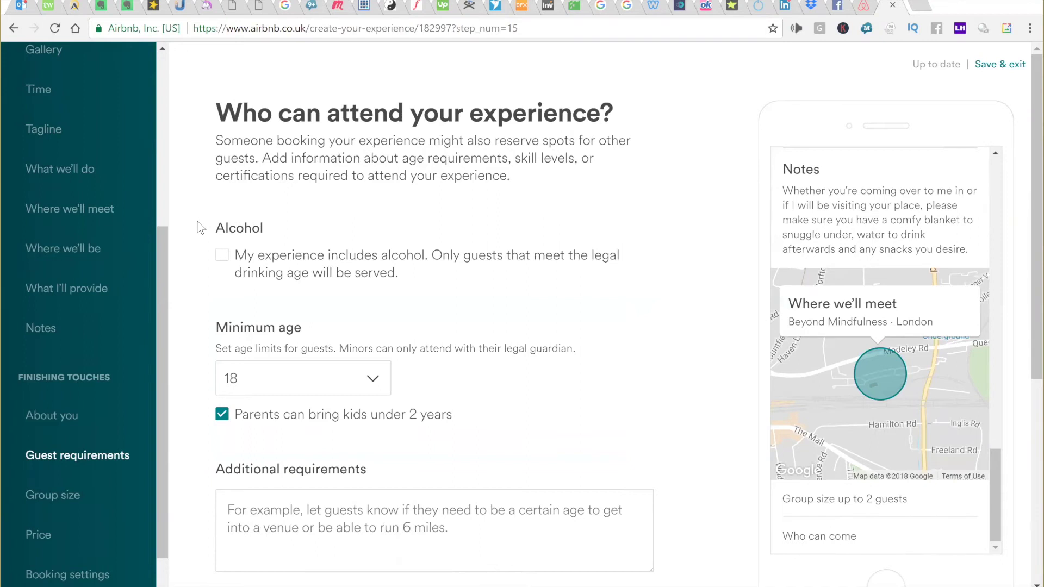
scroll(198, 227, down, 1)
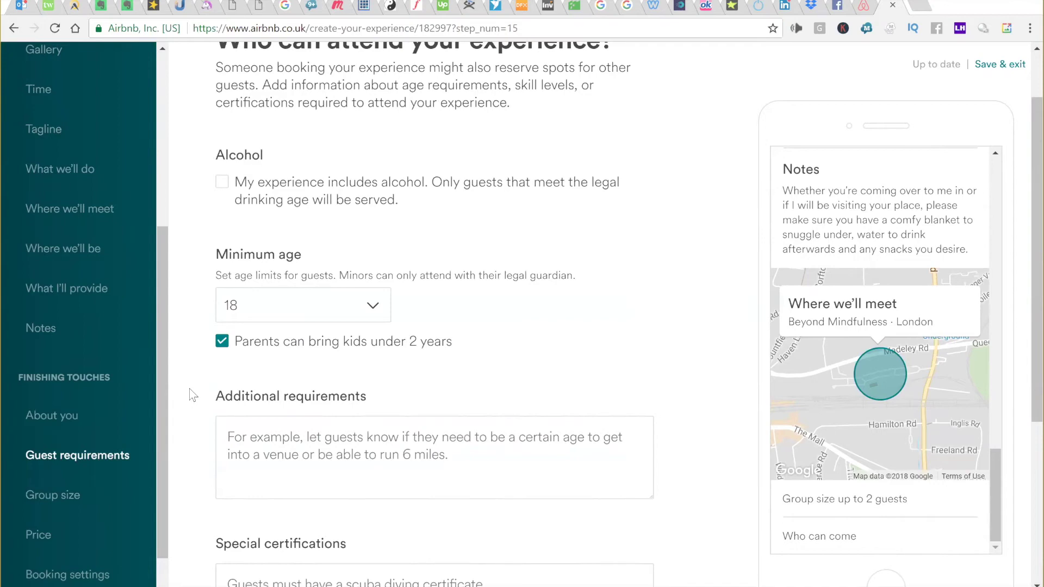
scroll(191, 395, down, 5)
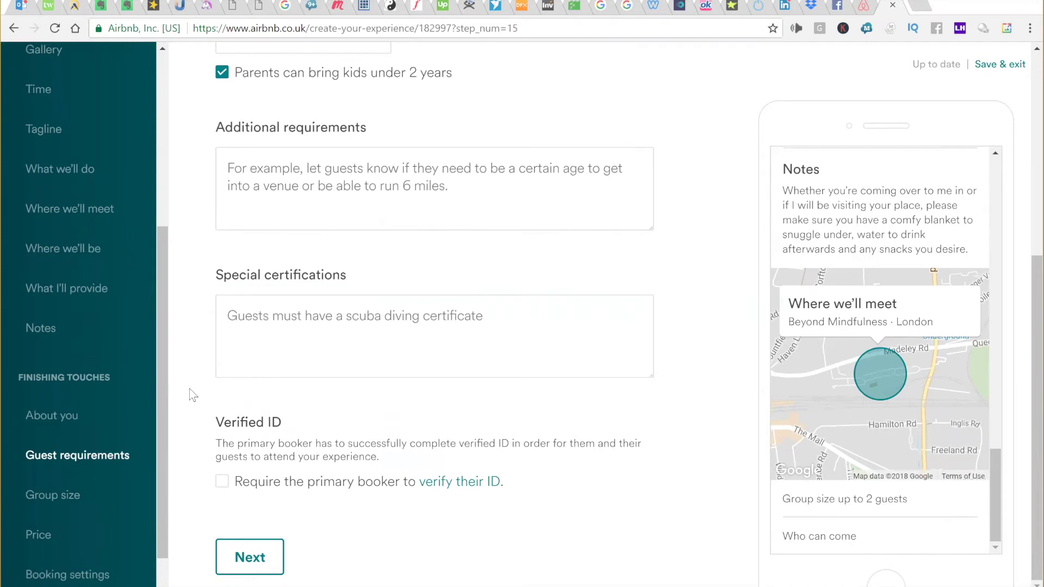
Step: View the maximum guest choices in the Group size section, then check the price per guest and pricing calculator in the Price section
click(67, 506)
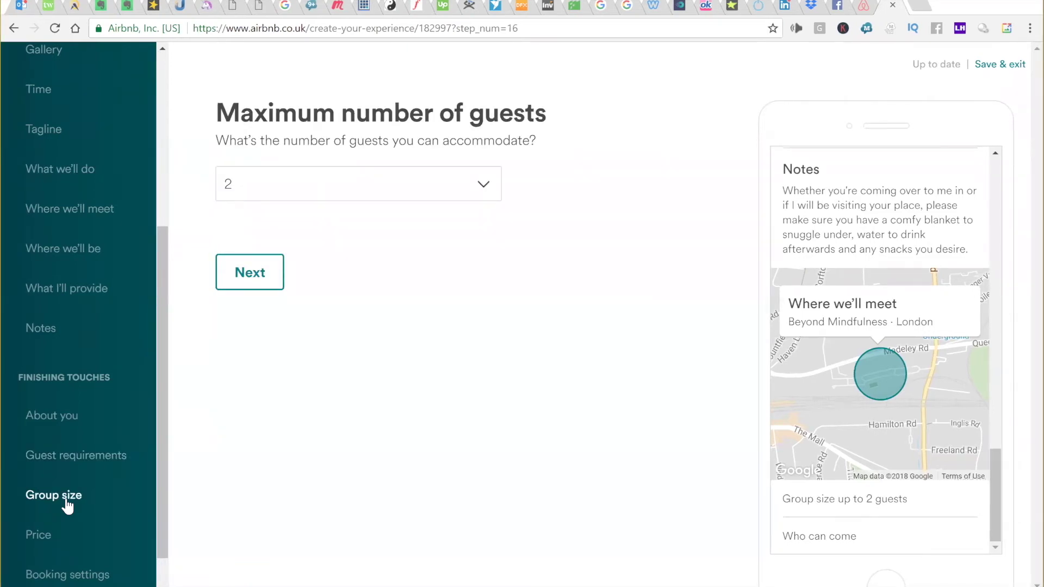
click(480, 183)
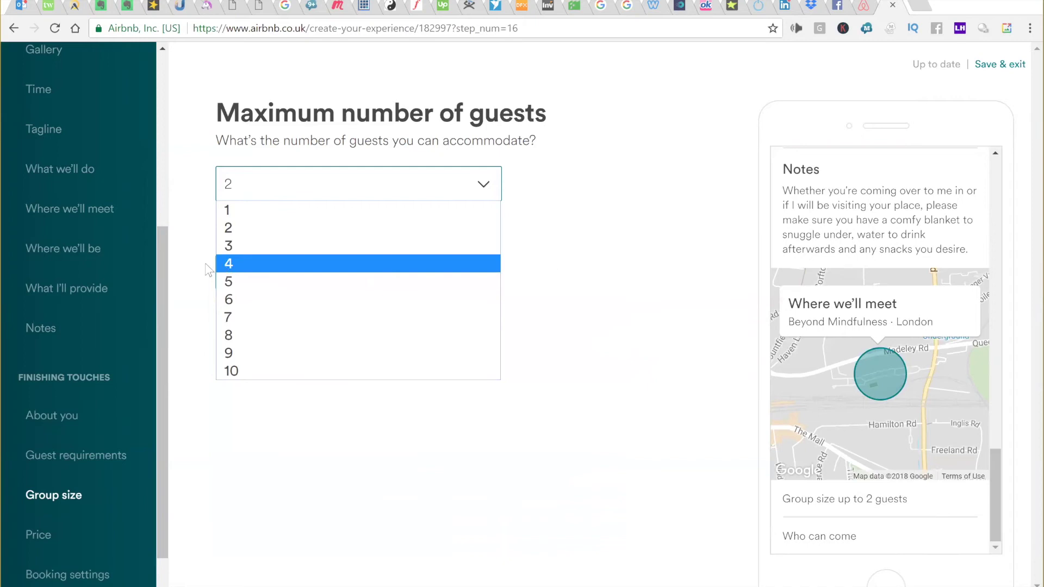
click(188, 288)
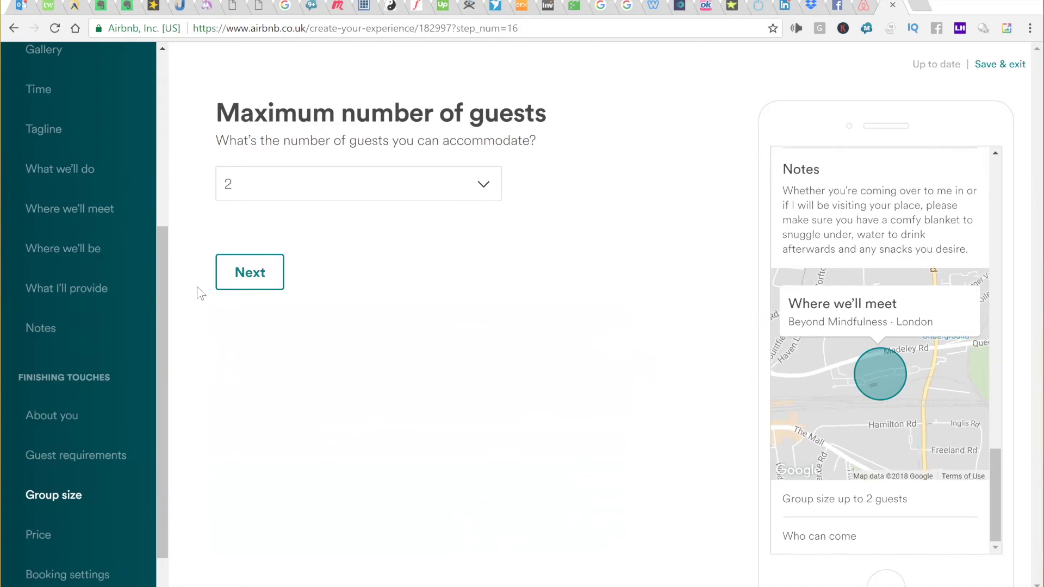
click(48, 540)
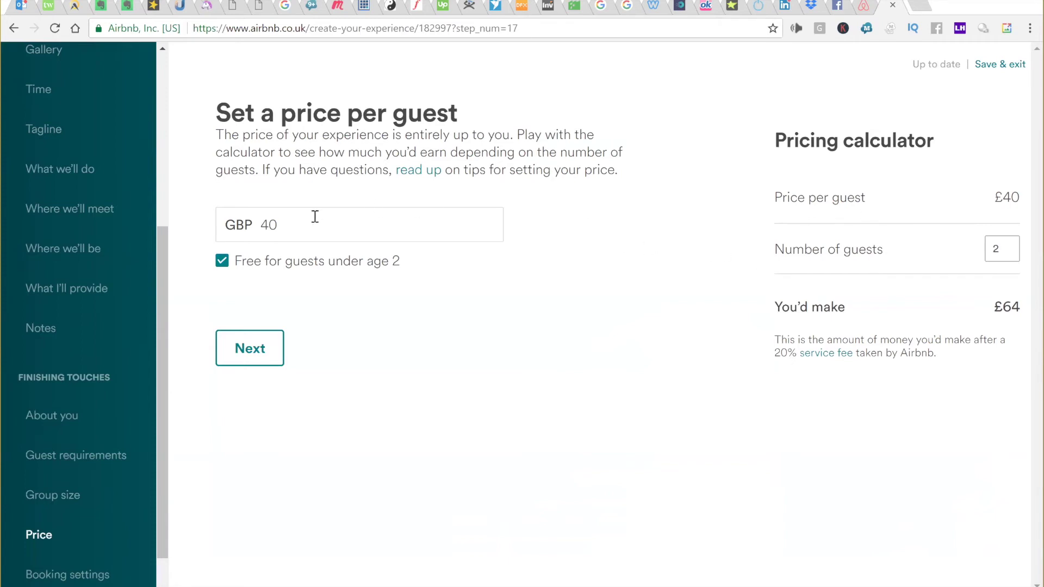
Step: Review the latest booking time and advance-notice cancellation choices in Booking settings, then open the Packing list section
click(33, 574)
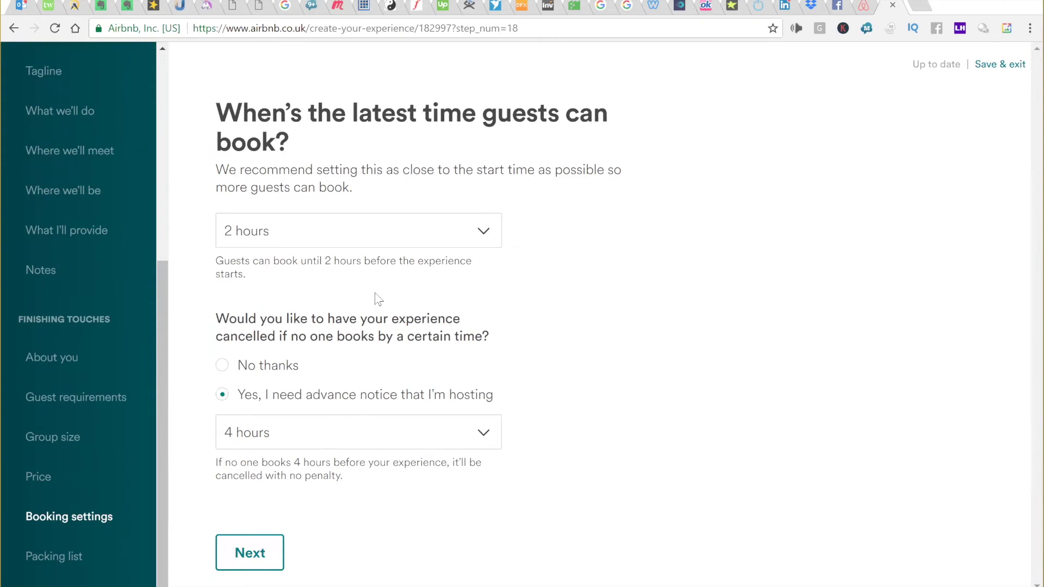
click(483, 235)
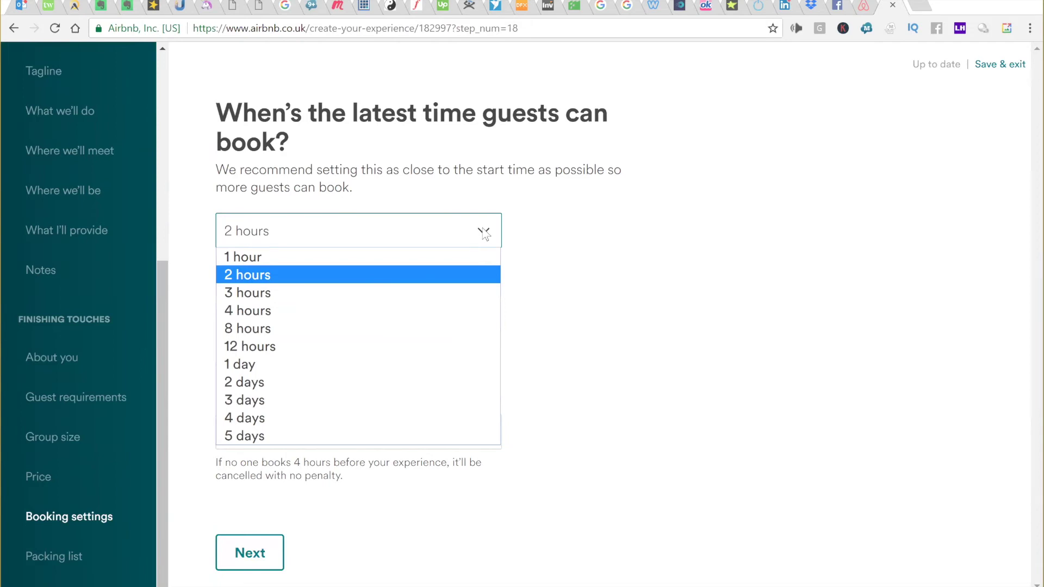
click(535, 247)
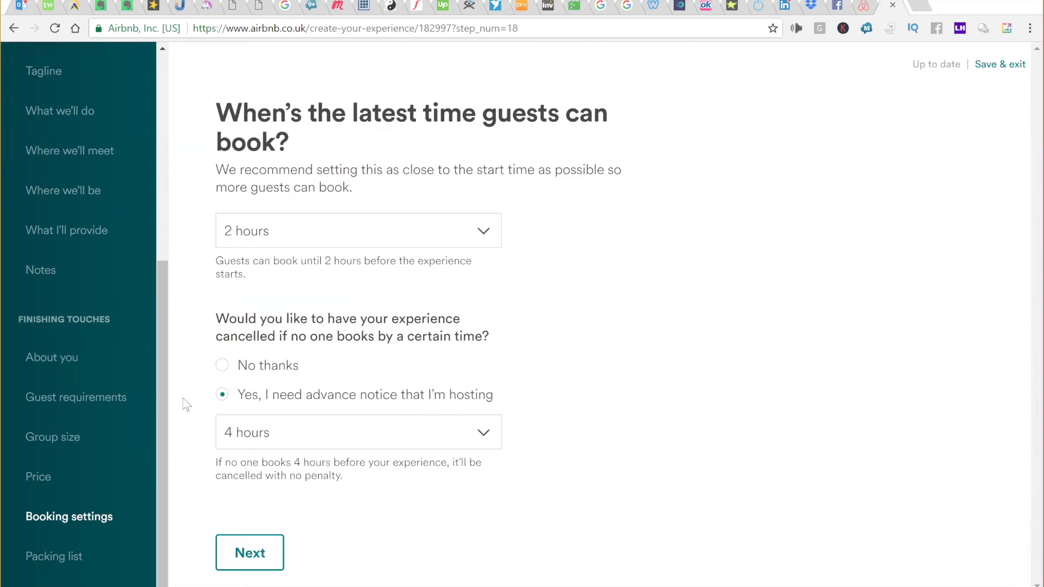
click(485, 444)
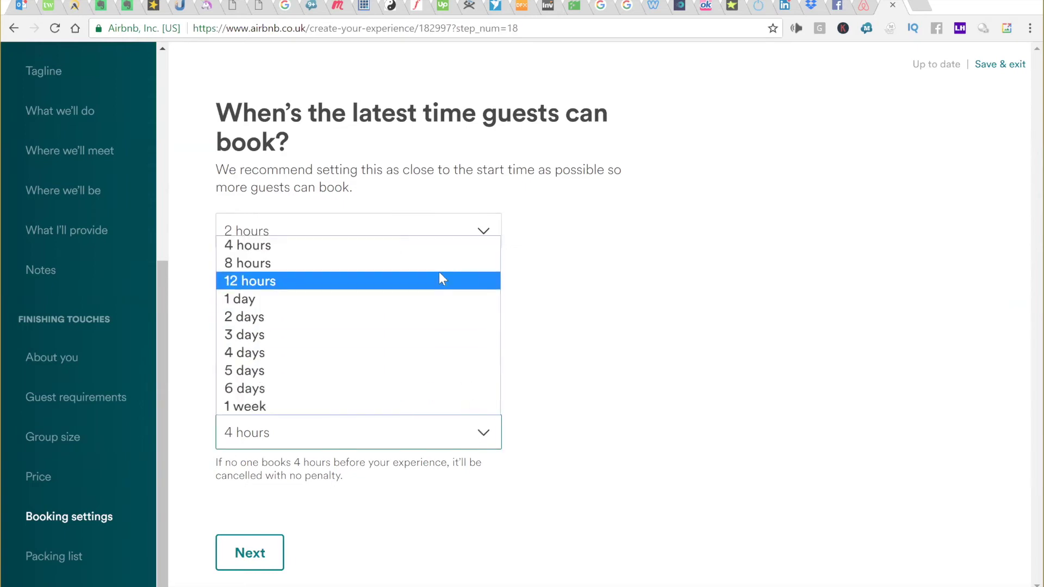
click(593, 285)
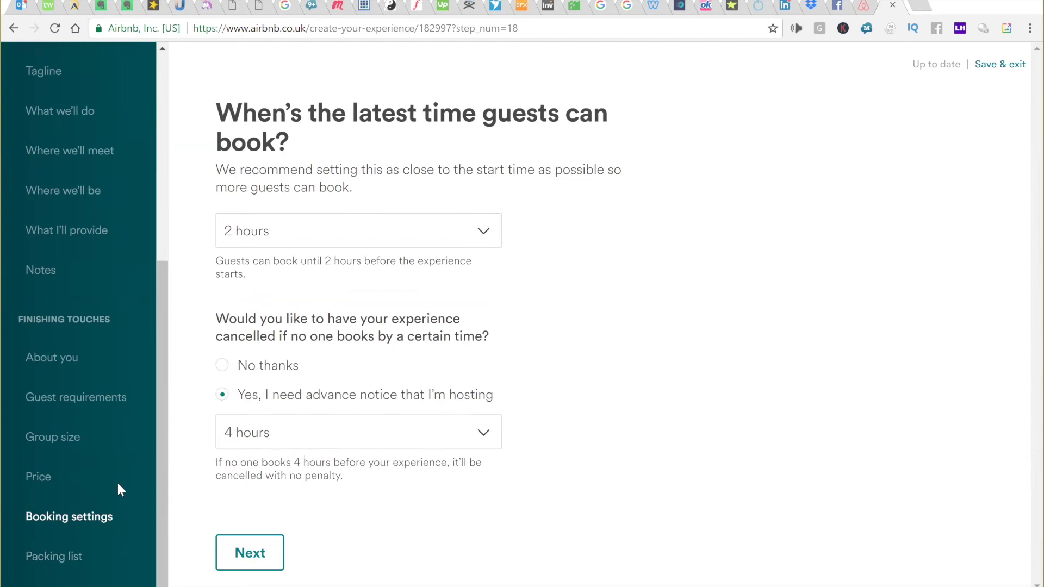
click(75, 565)
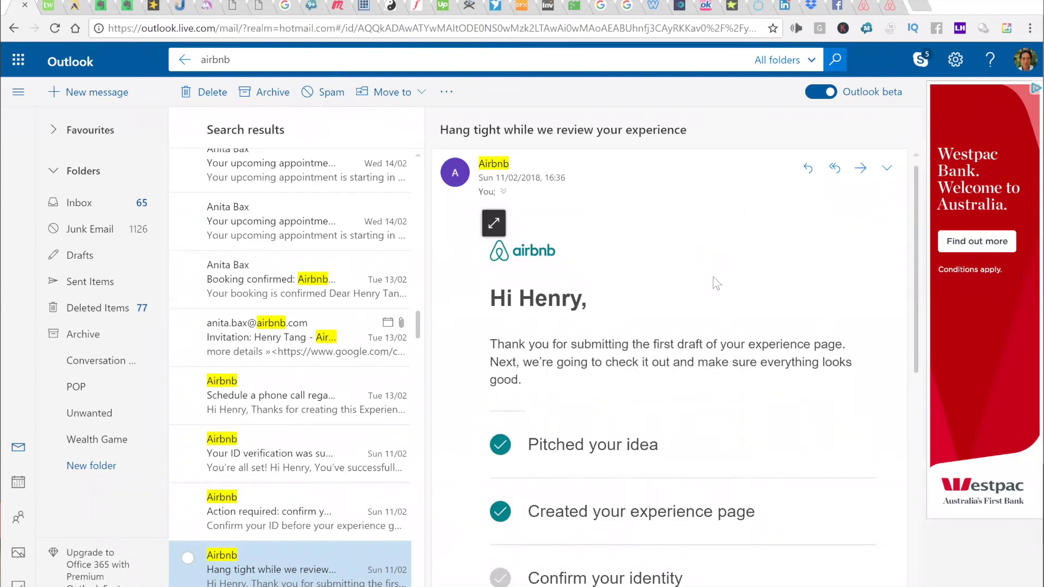
Step: In Outlook, read Airbnb's "Hang tight while we review your experience" email, then the "Action required: confirm your ID" email
scroll(713, 276, down, 1)
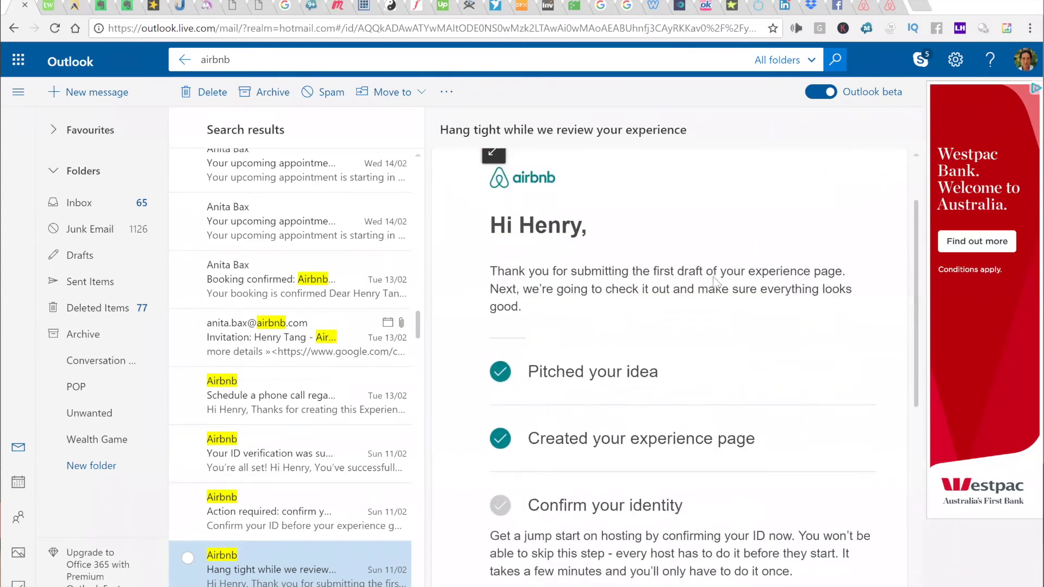
scroll(715, 281, down, 1)
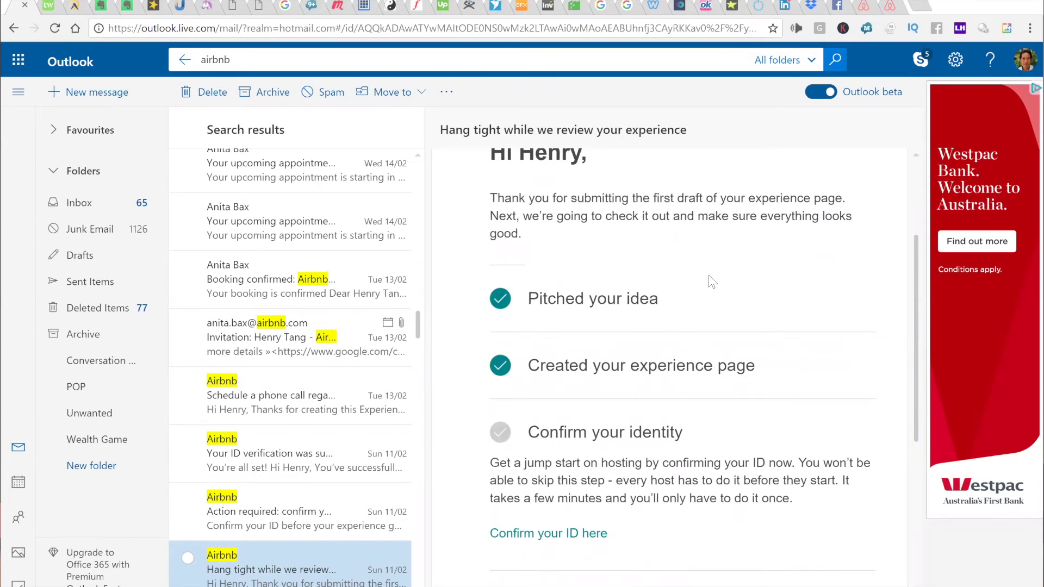
scroll(712, 282, down, 2)
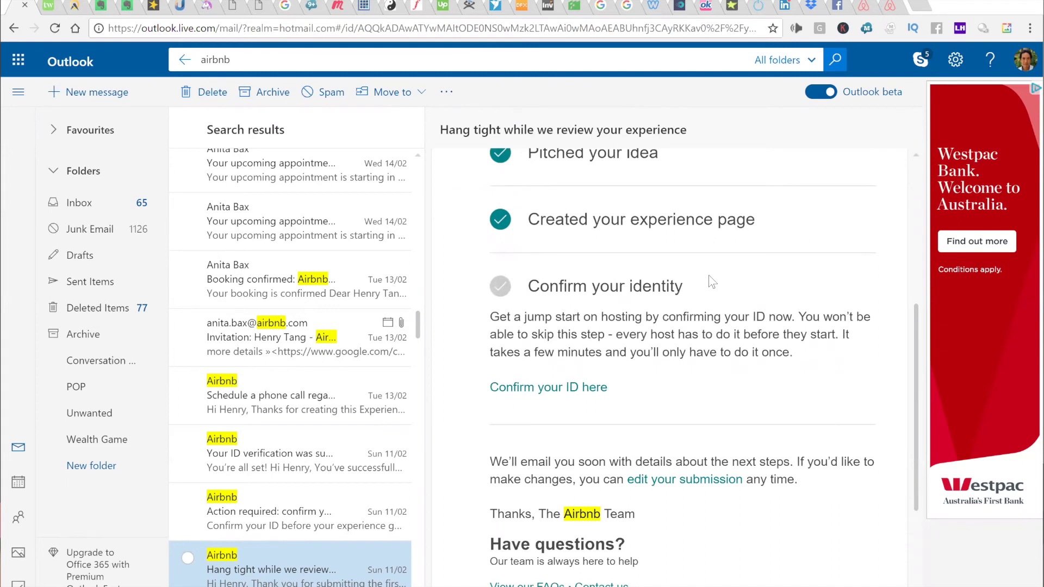
scroll(712, 281, down, 3)
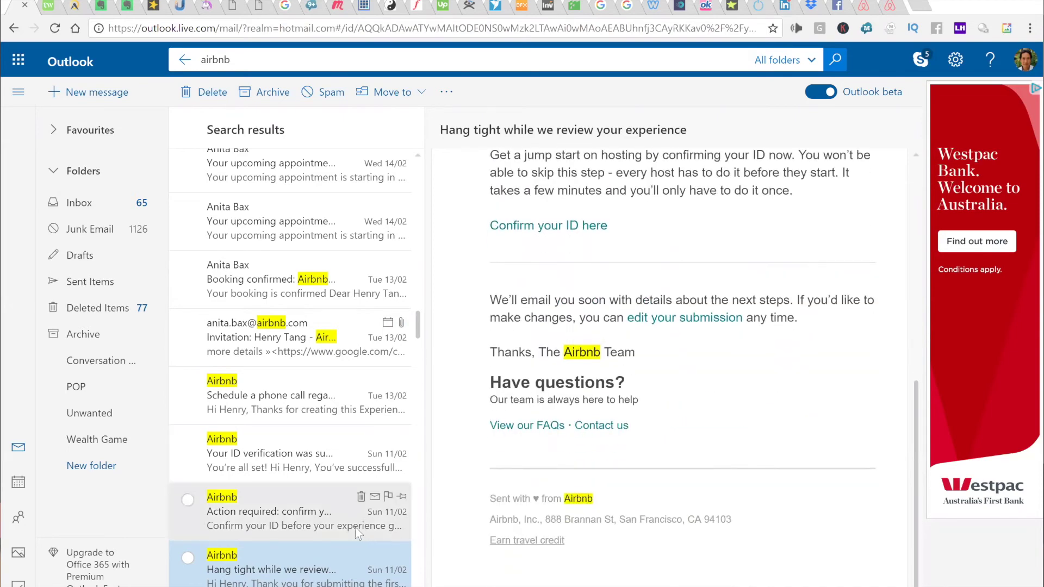
click(298, 501)
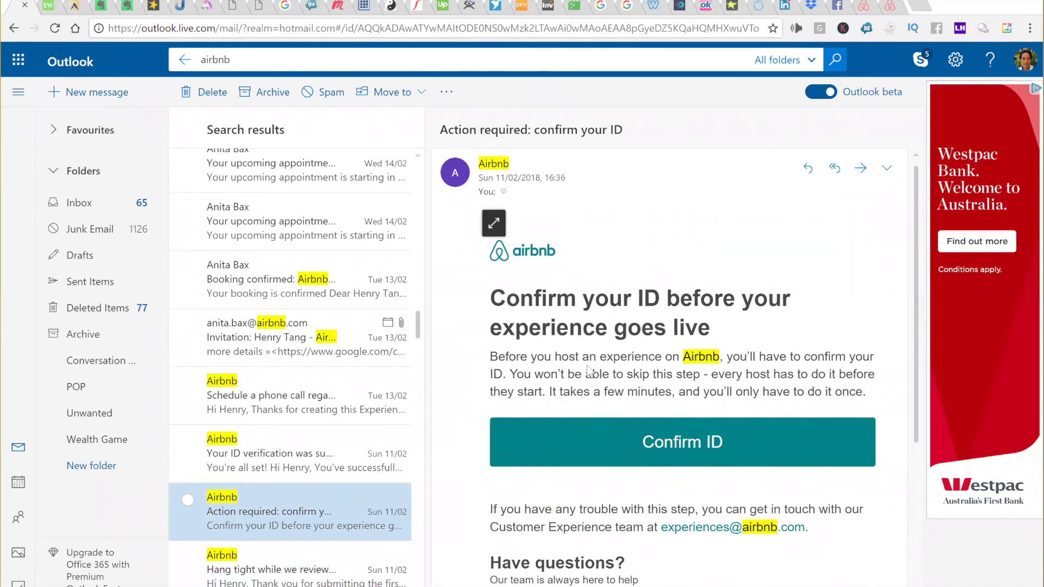
scroll(589, 369, down, 4)
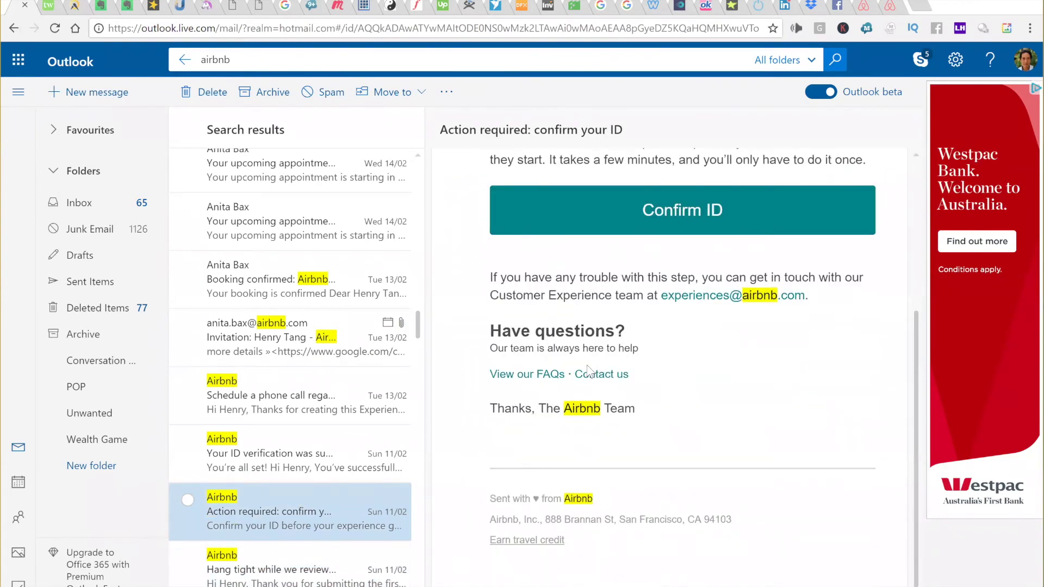
scroll(588, 370, up, 4)
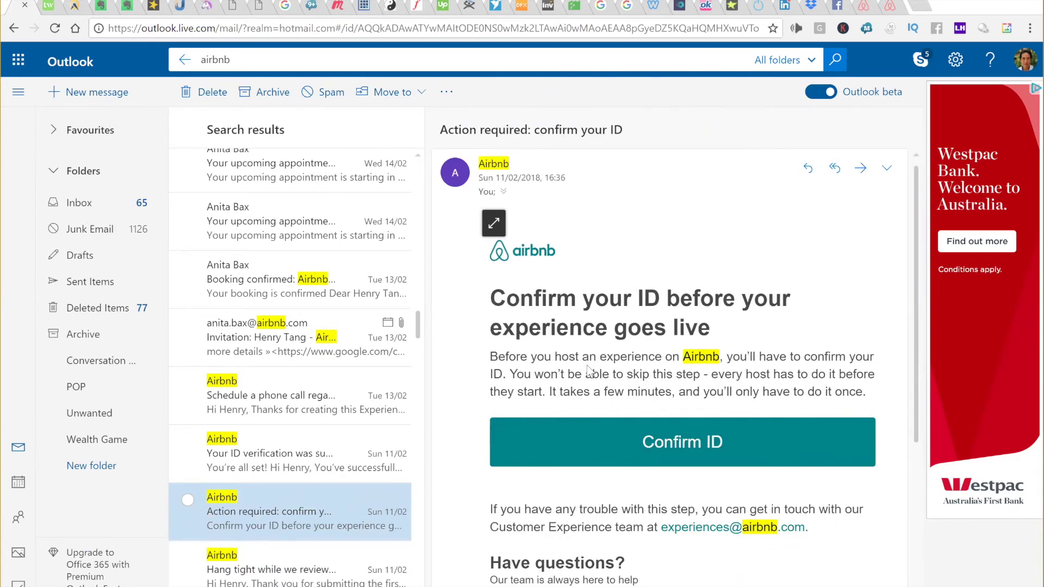
Step: Read Airbnb's "Your ID verification was successful" email, then the "Schedule a phone call regarding your new experience" email
click(291, 461)
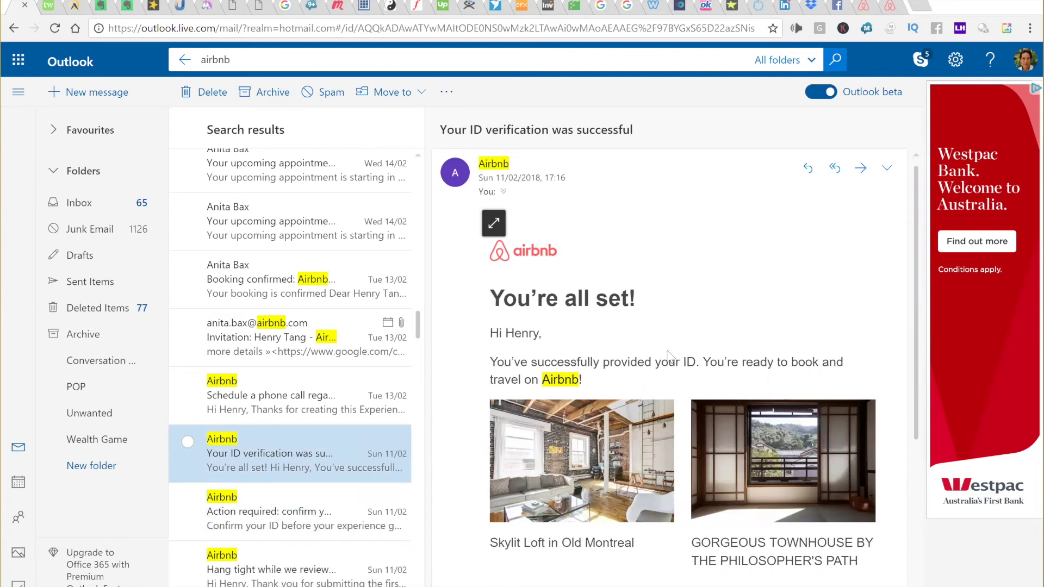
scroll(669, 356, down, 4)
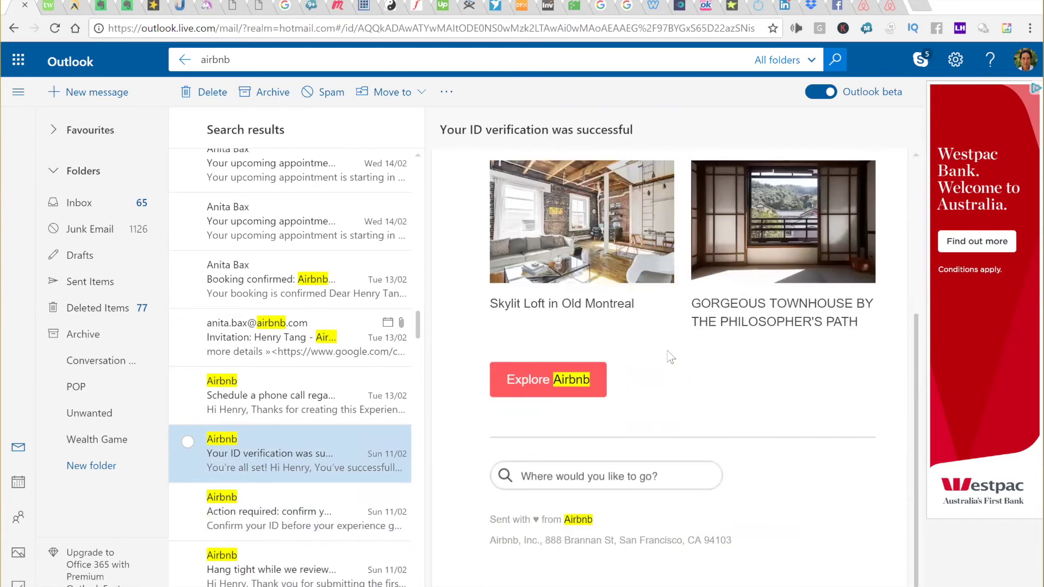
scroll(670, 356, up, 4)
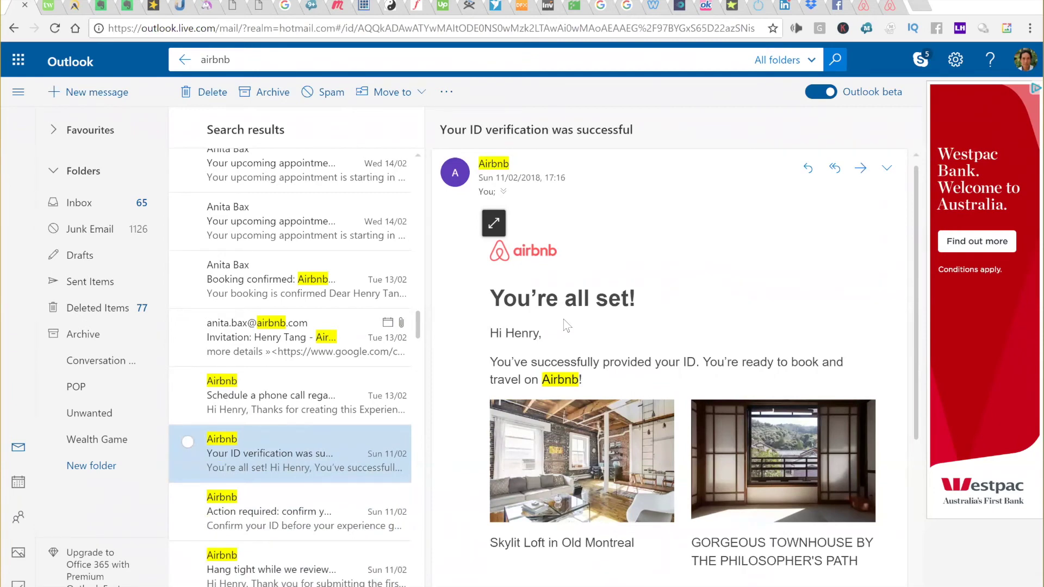
click(320, 403)
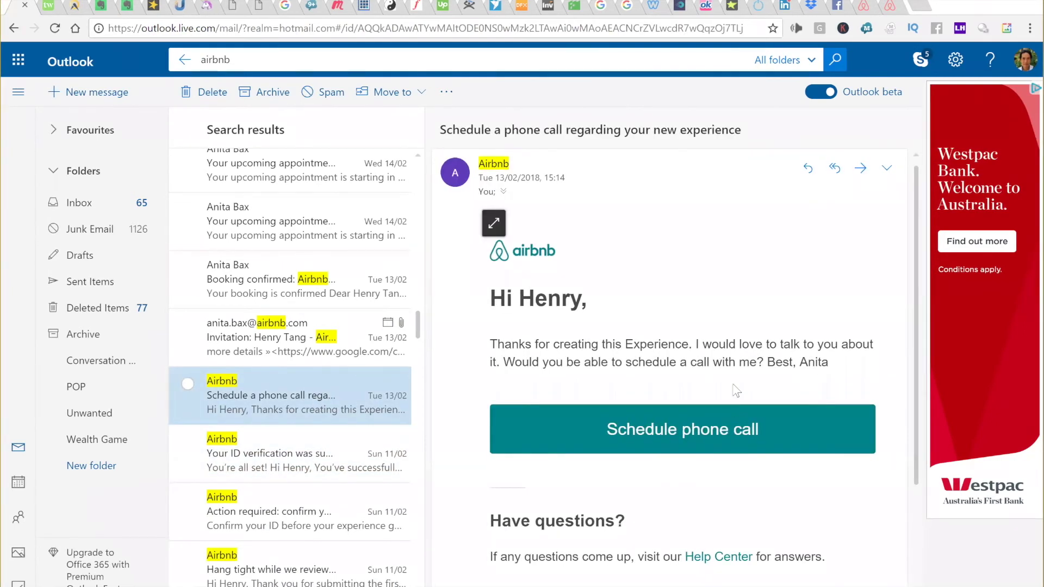
scroll(733, 385, down, 1)
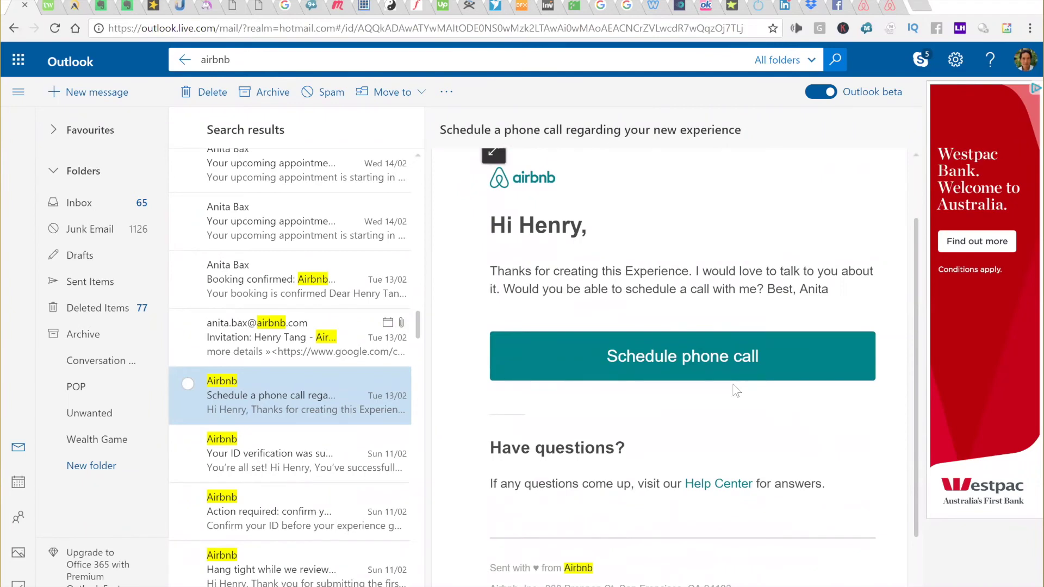
scroll(736, 390, down, 1)
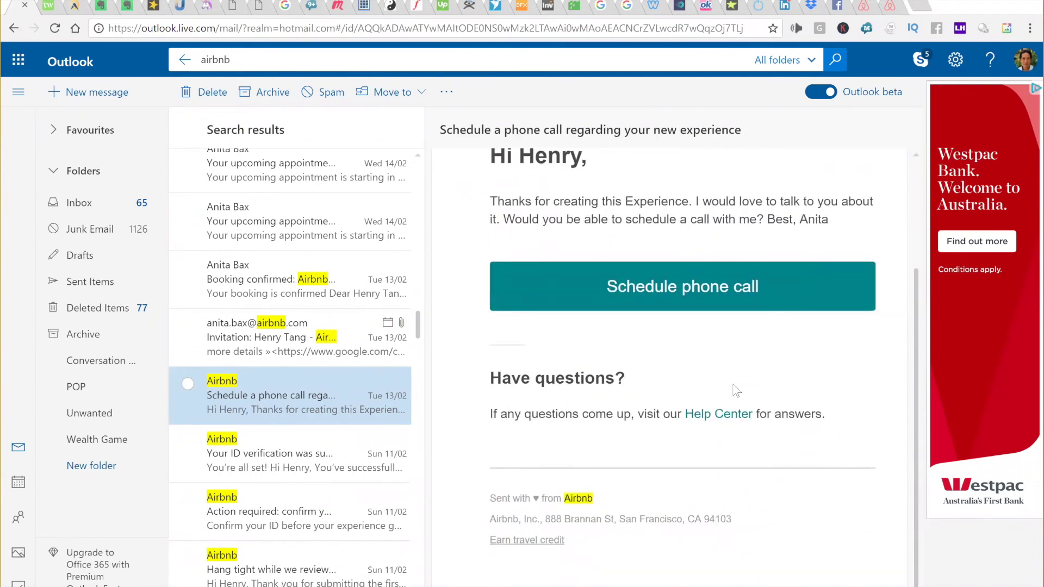
scroll(736, 390, up, 2)
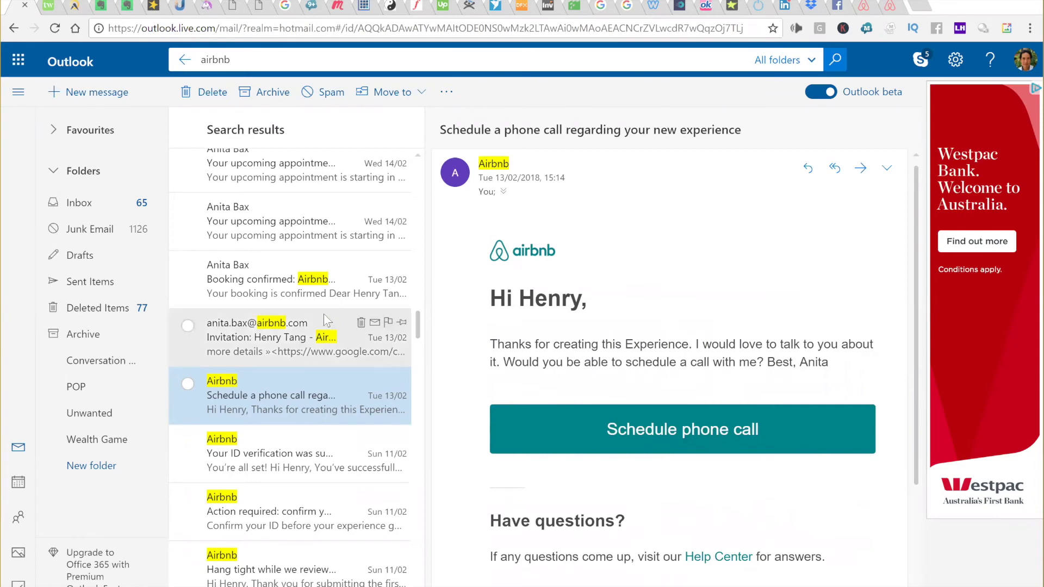
Step: Find and read the "You're going to be an experience host! Let's talk next steps." email, then return to the Airbnb packing list page
scroll(324, 314, up, 4)
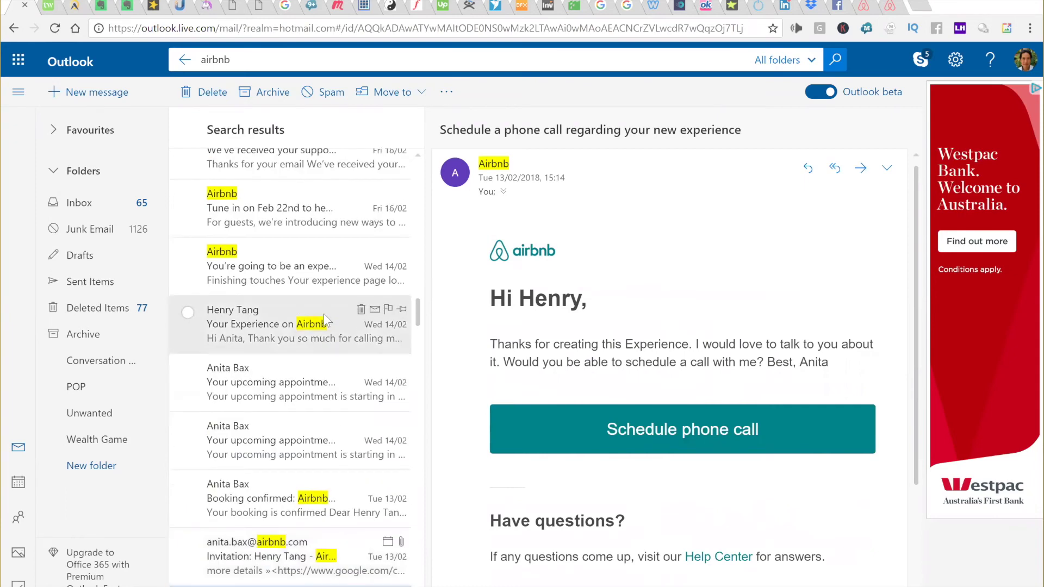
scroll(324, 315, up, 1)
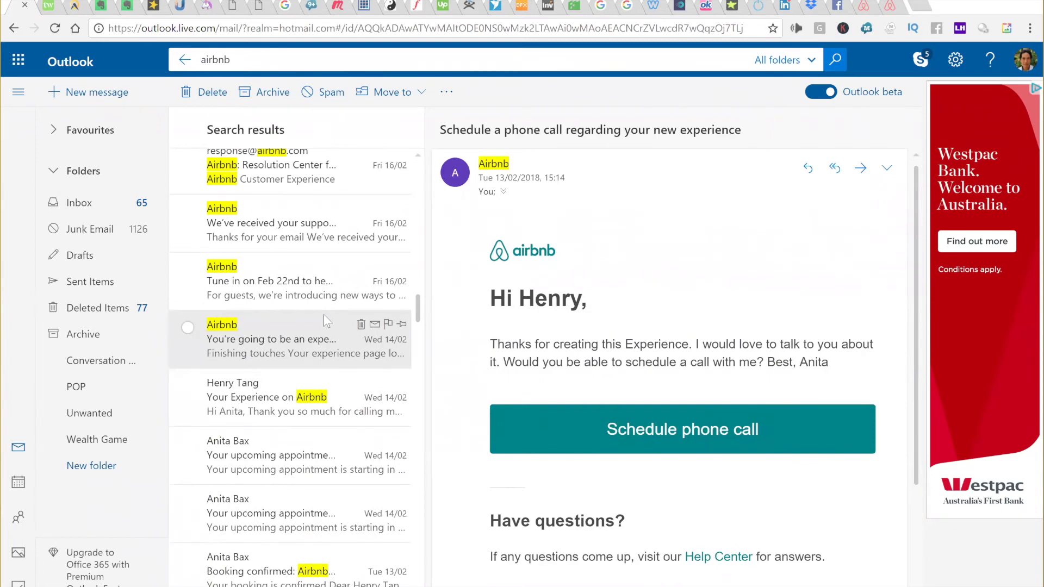
scroll(324, 314, up, 2)
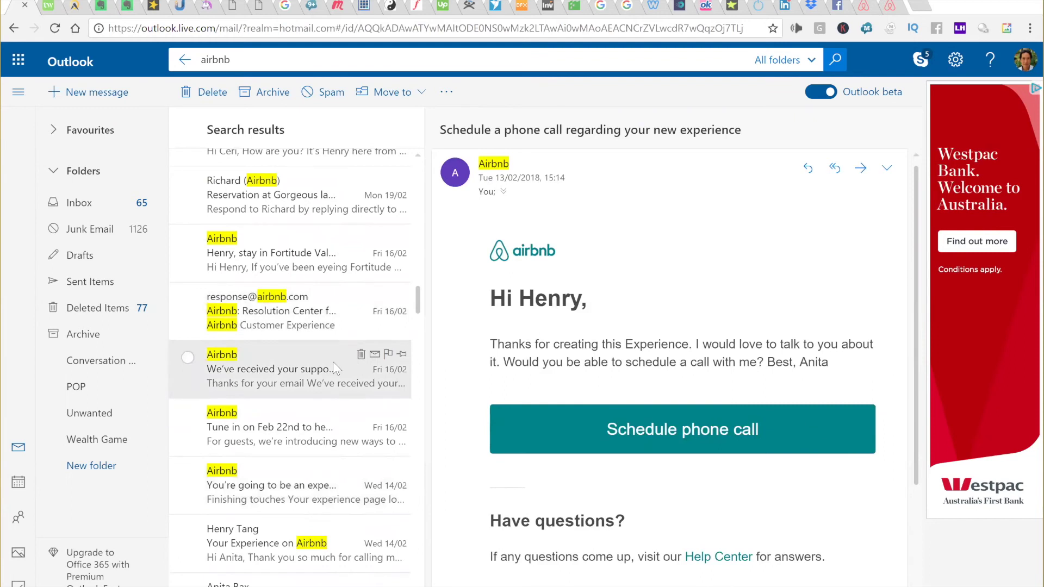
click(301, 494)
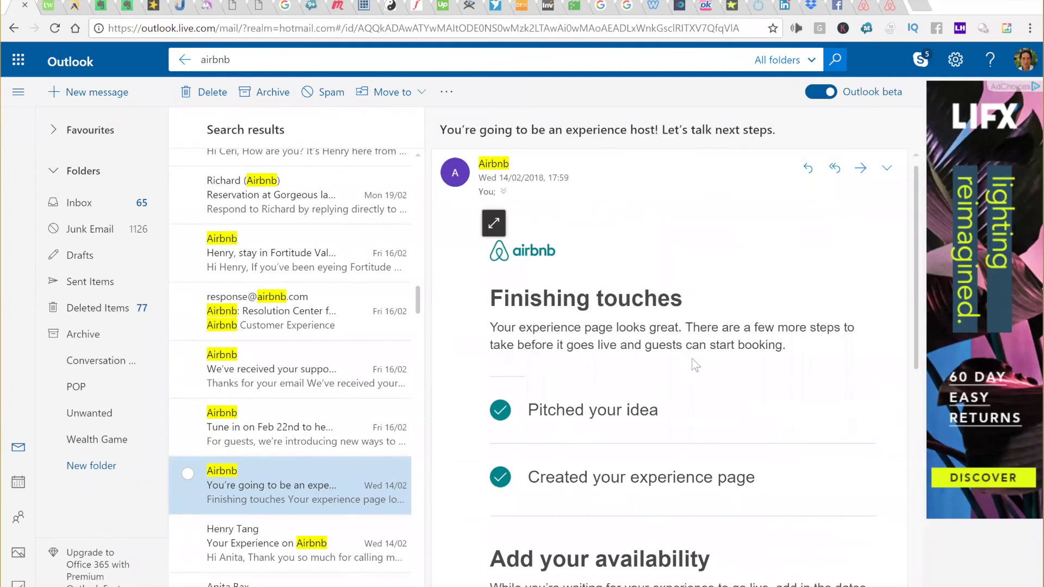
scroll(695, 365, down, 2)
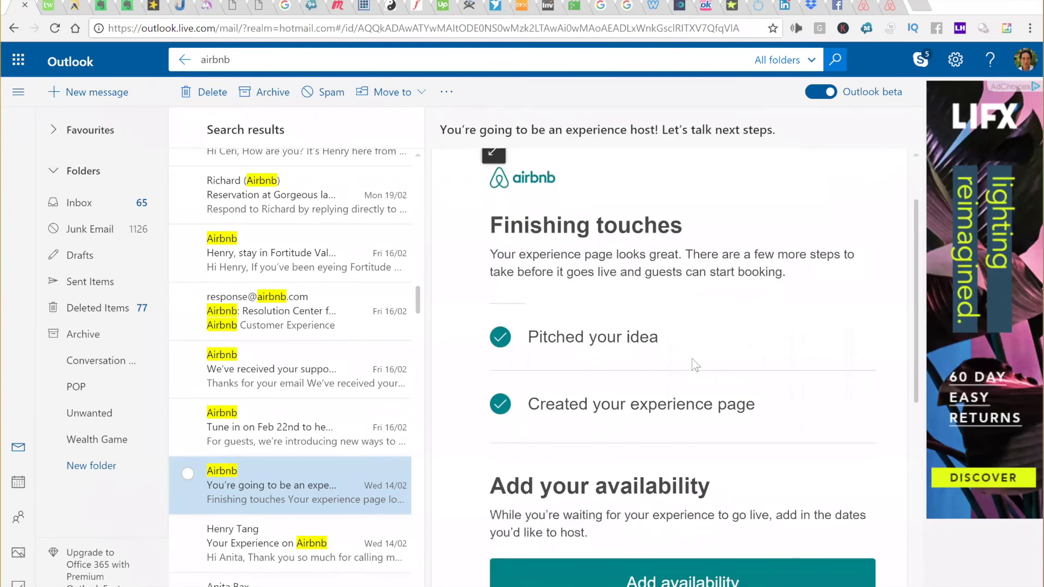
scroll(695, 366, down, 4)
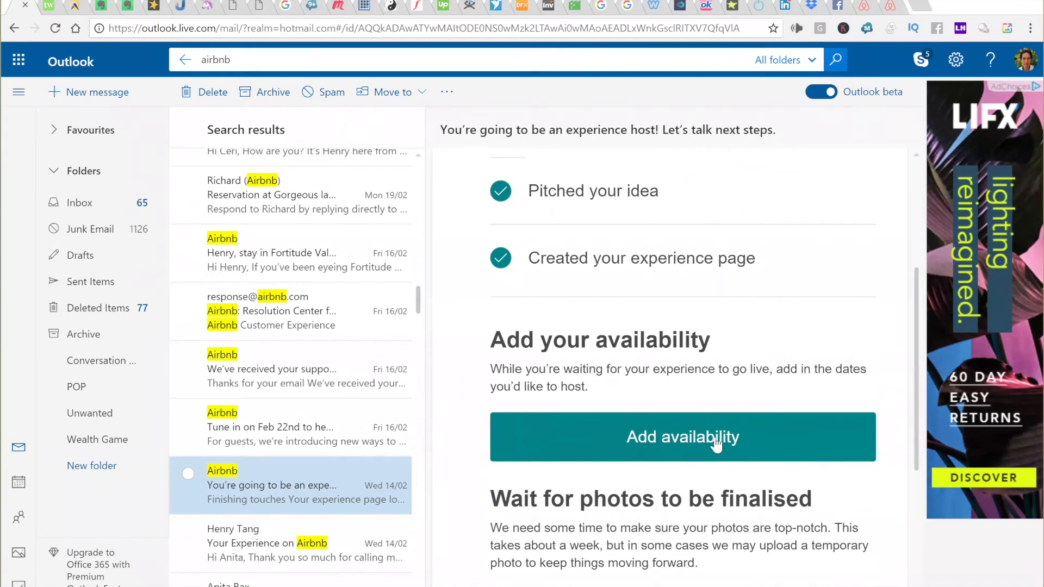
scroll(716, 443, down, 7)
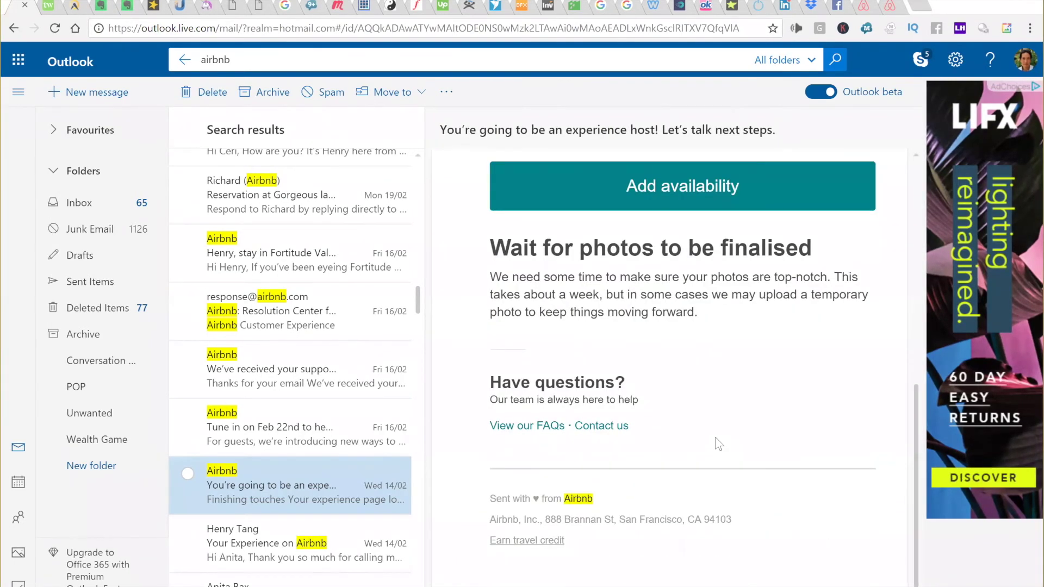
click(890, 6)
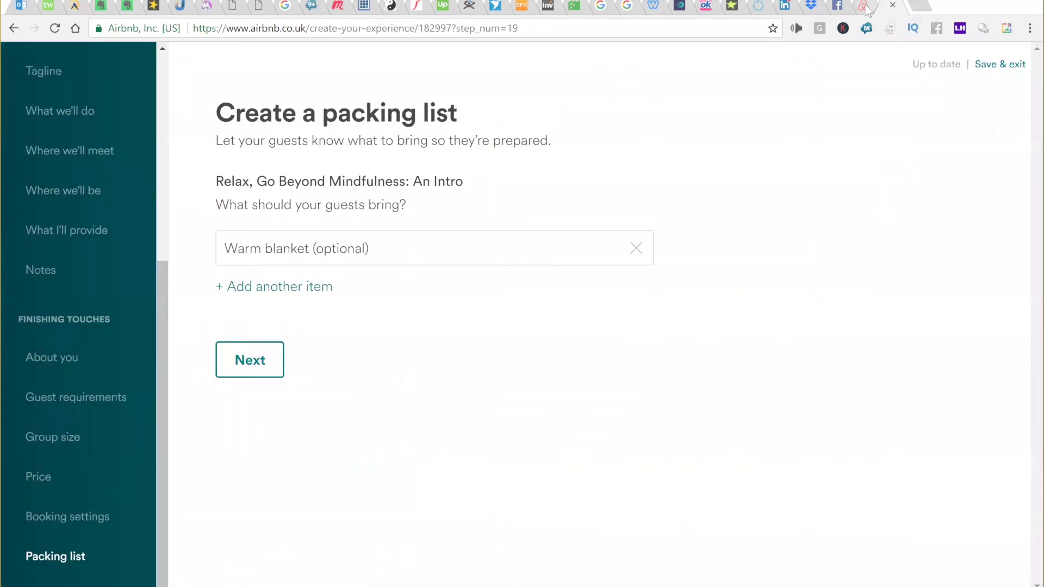
Step: Open the availability calendar for "Relax, Go Beyond Mindfulness: An Intro" from the experience listings page and select 13 March 2018
click(866, 8)
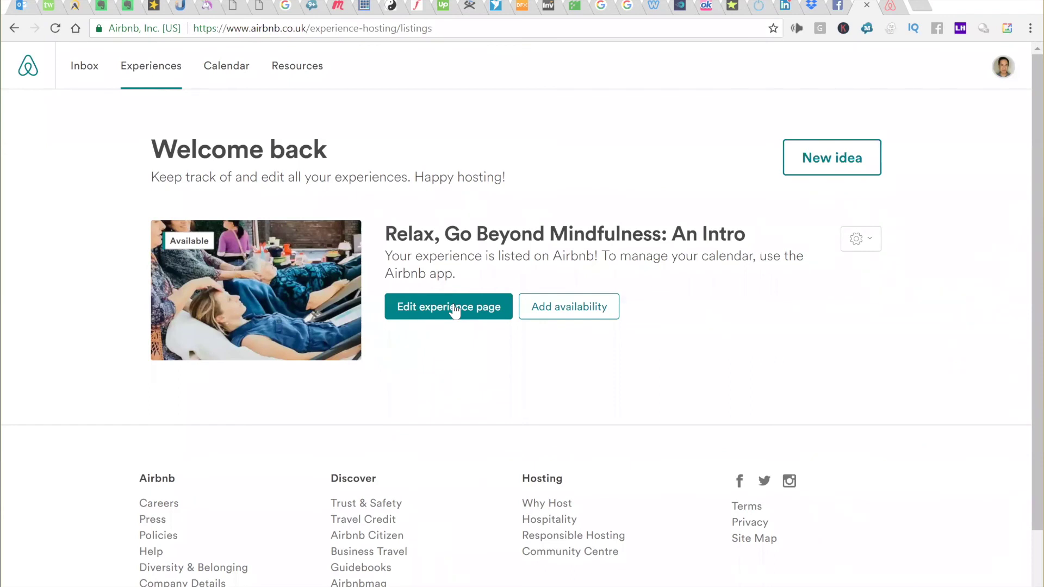
click(559, 300)
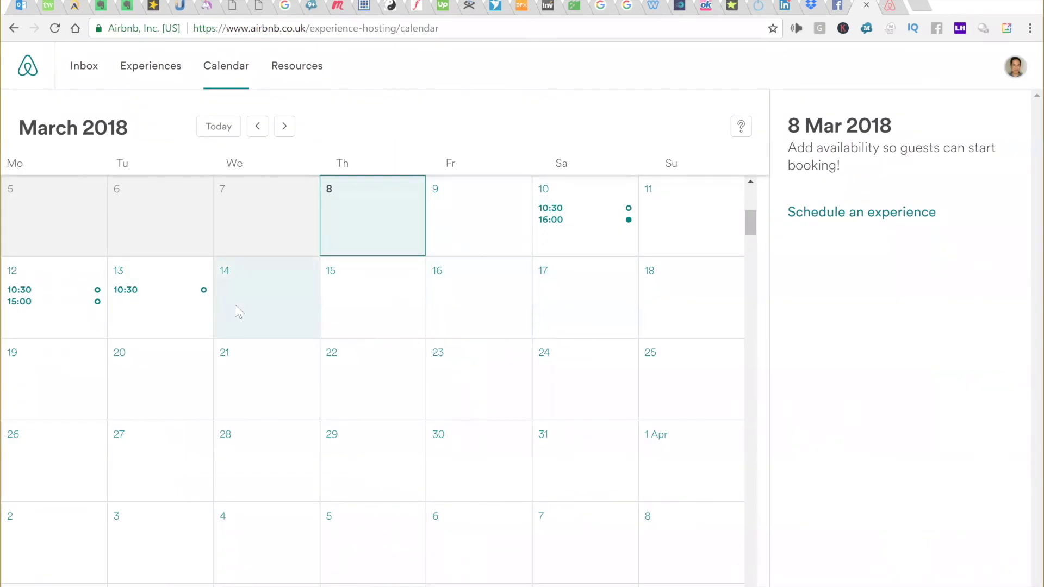
click(177, 310)
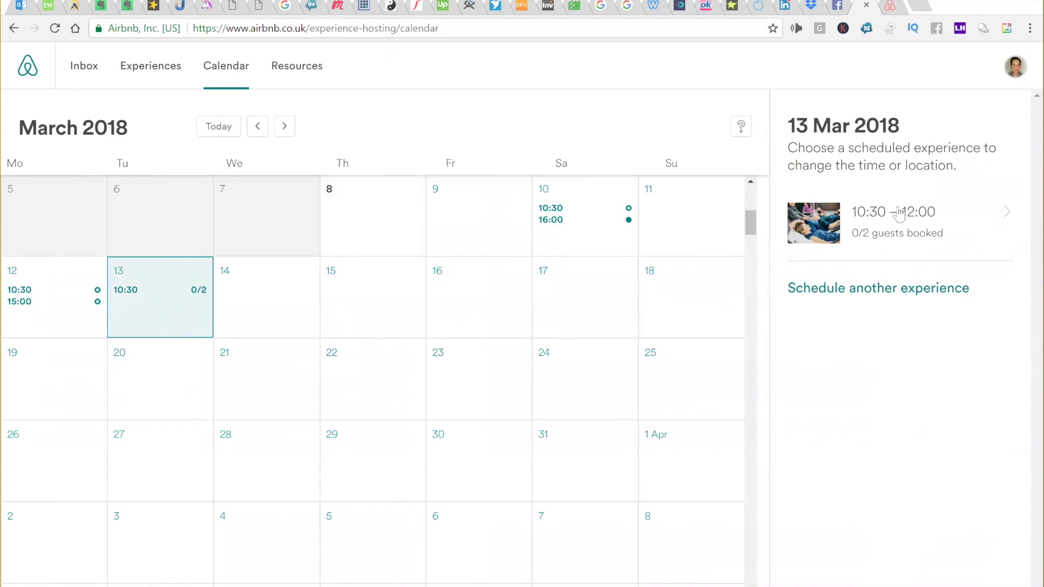
Step: Schedule another experience on 13 March 2018 for 15:00-16:30, without weekly repetition
click(897, 299)
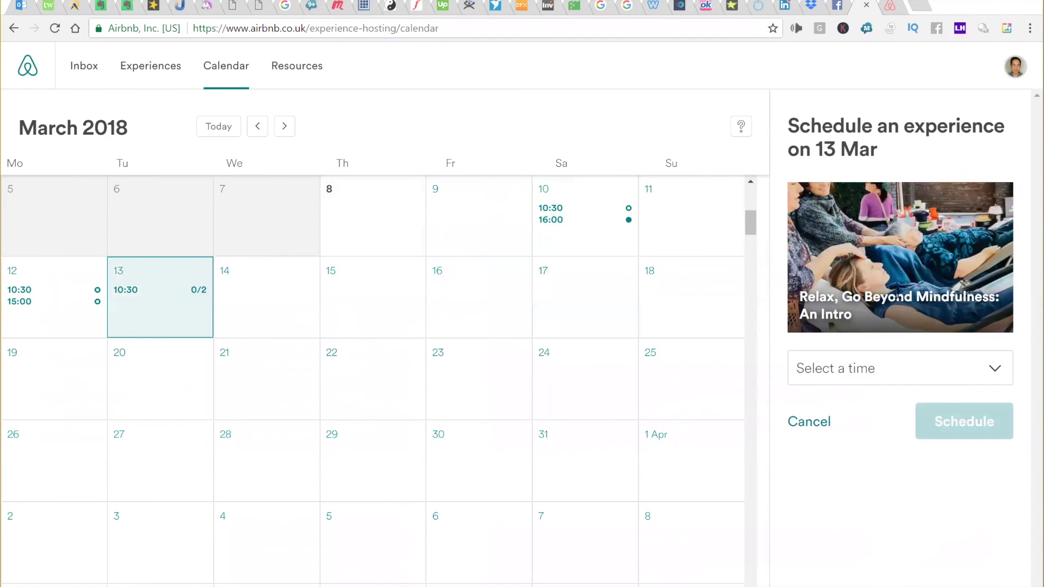
click(887, 378)
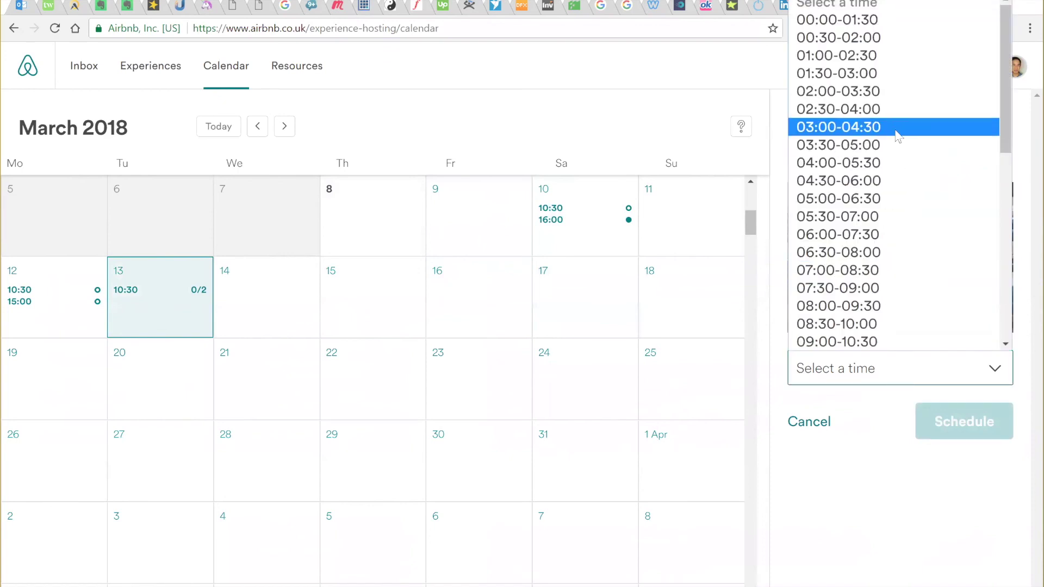
scroll(895, 133, down, 9)
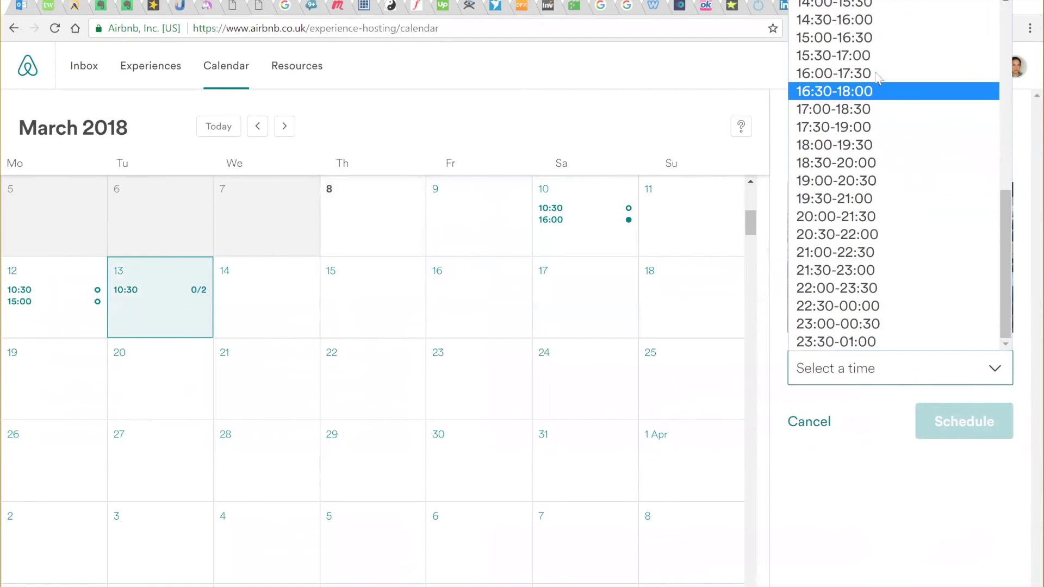
click(878, 32)
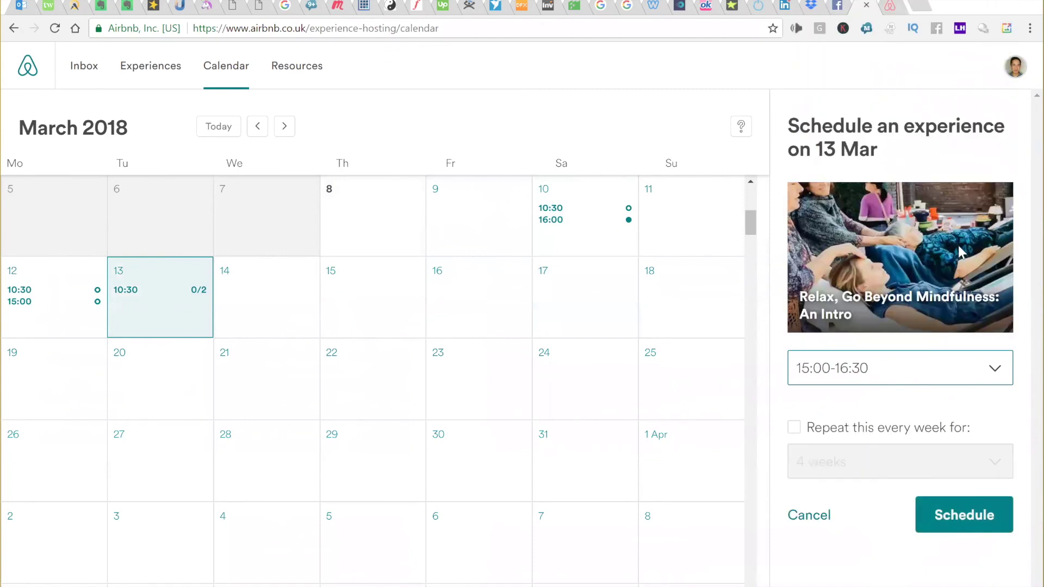
click(976, 518)
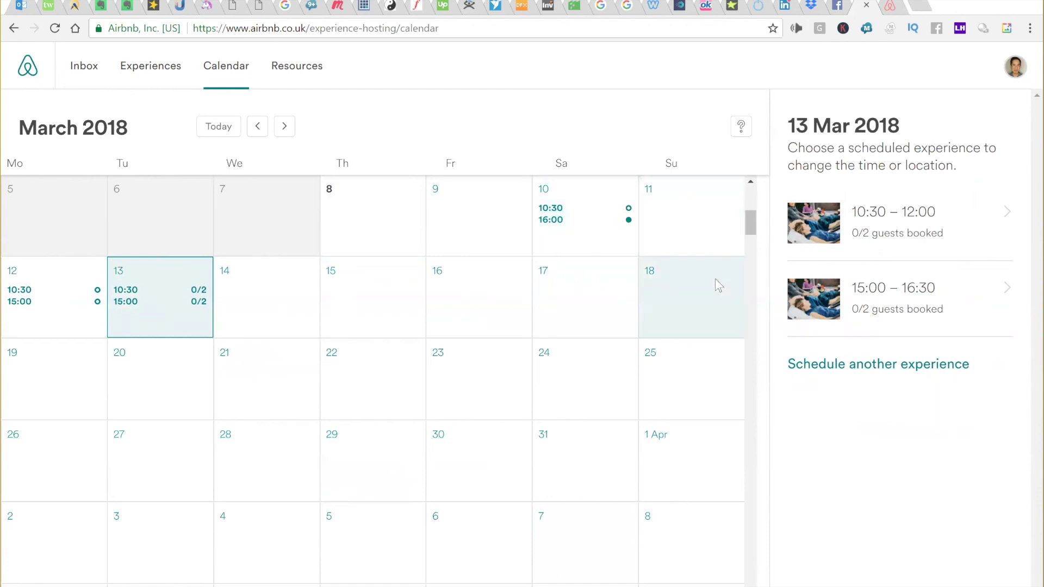
Step: Look through the details of the 15:00-16:30 session on 13 March 2018 and remove it from the calendar
click(896, 296)
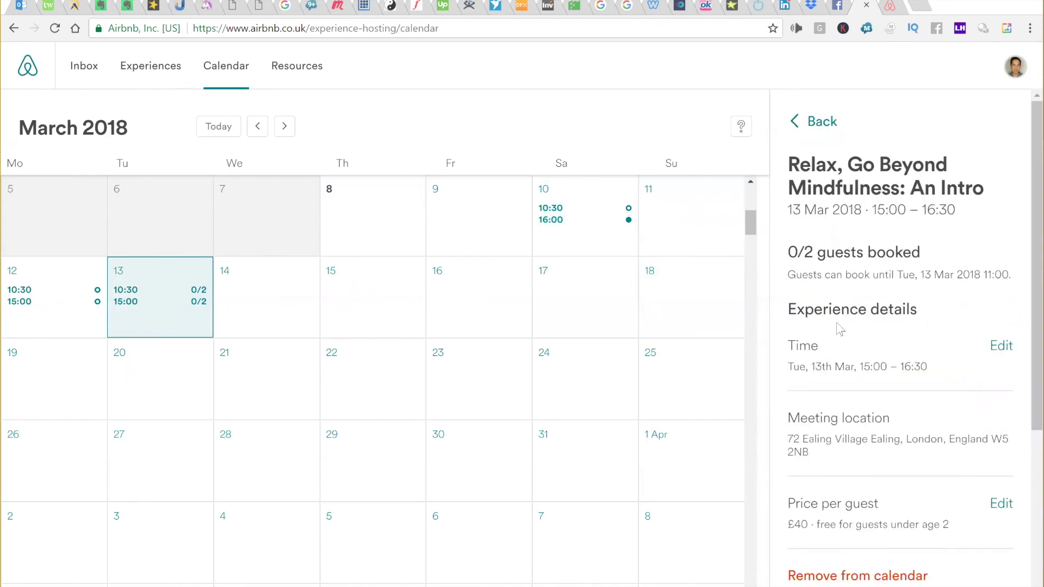
scroll(838, 326, down, 6)
scroll(837, 326, up, 6)
scroll(838, 322, down, 6)
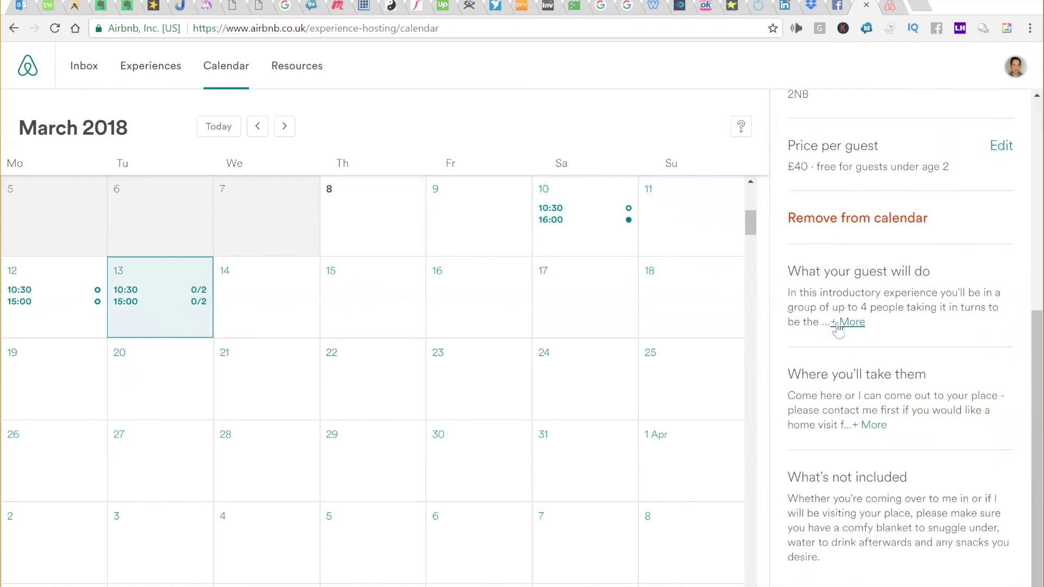
click(820, 232)
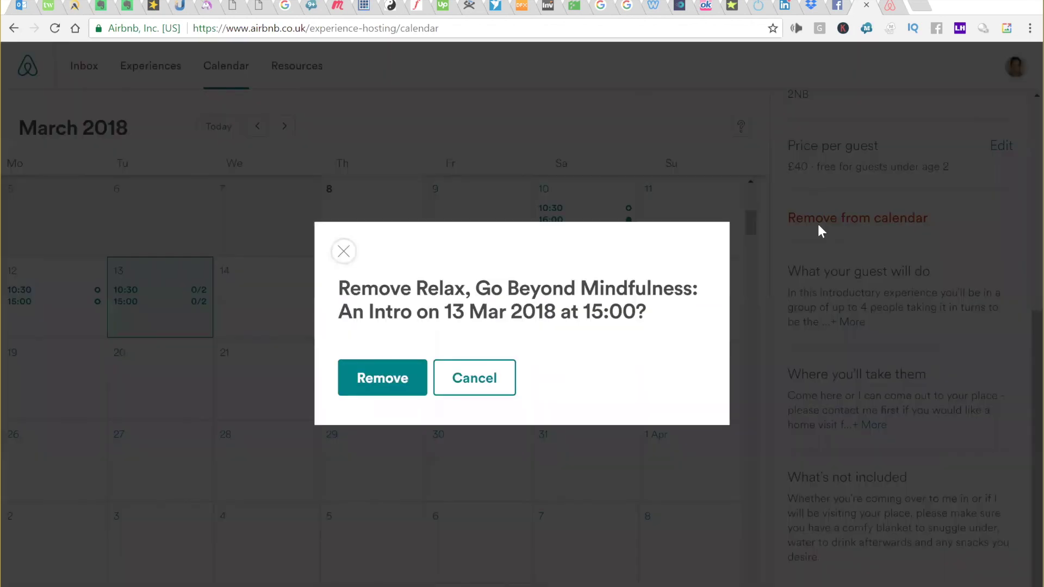
click(372, 391)
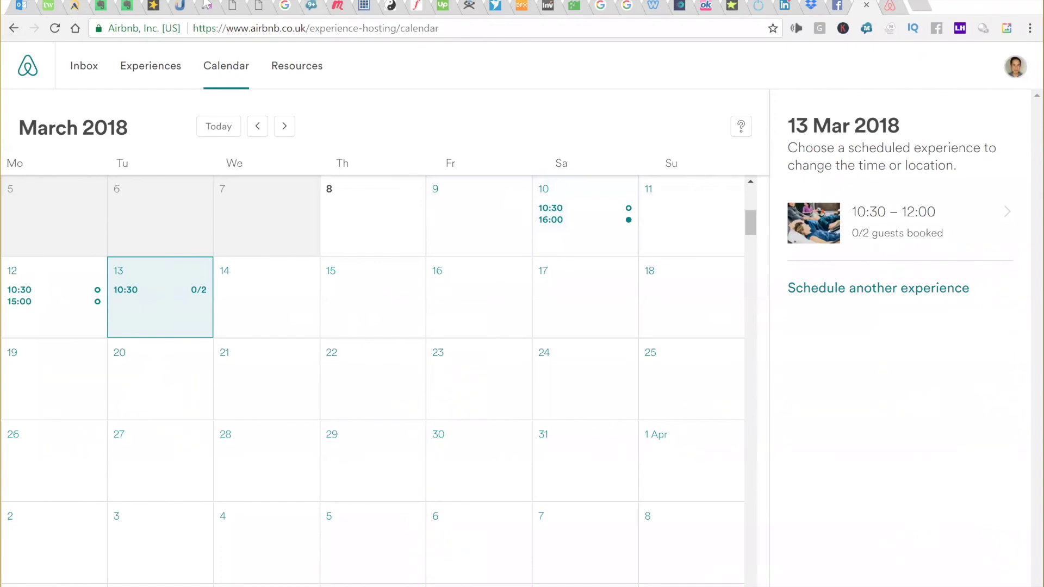
Step: In Outlook, reread the availability and photo finalisation sections of Airbnb's "You're going to be an experience host! Let's talk next steps." email
click(21, 5)
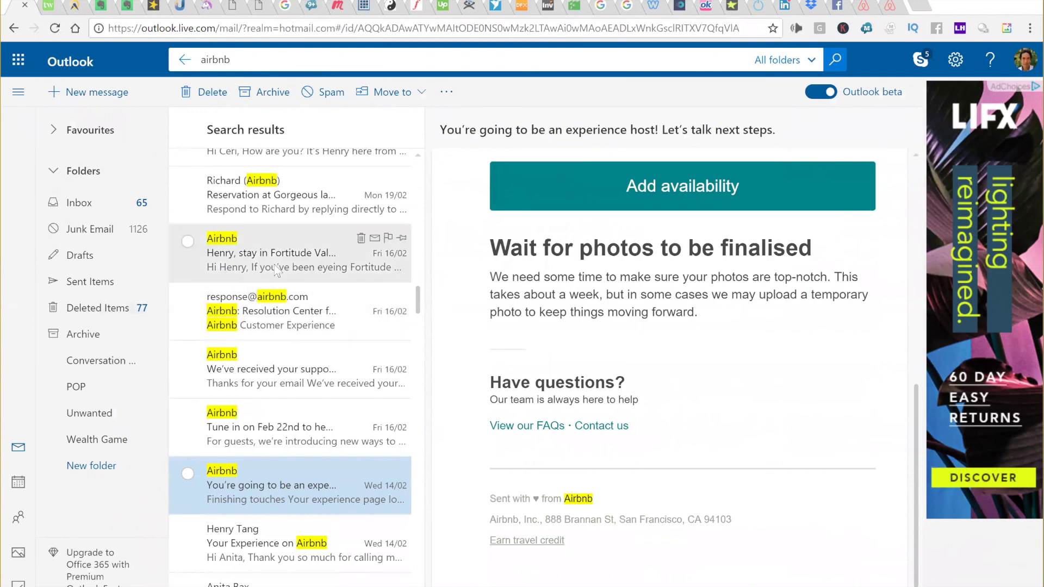
scroll(277, 269, up, 3)
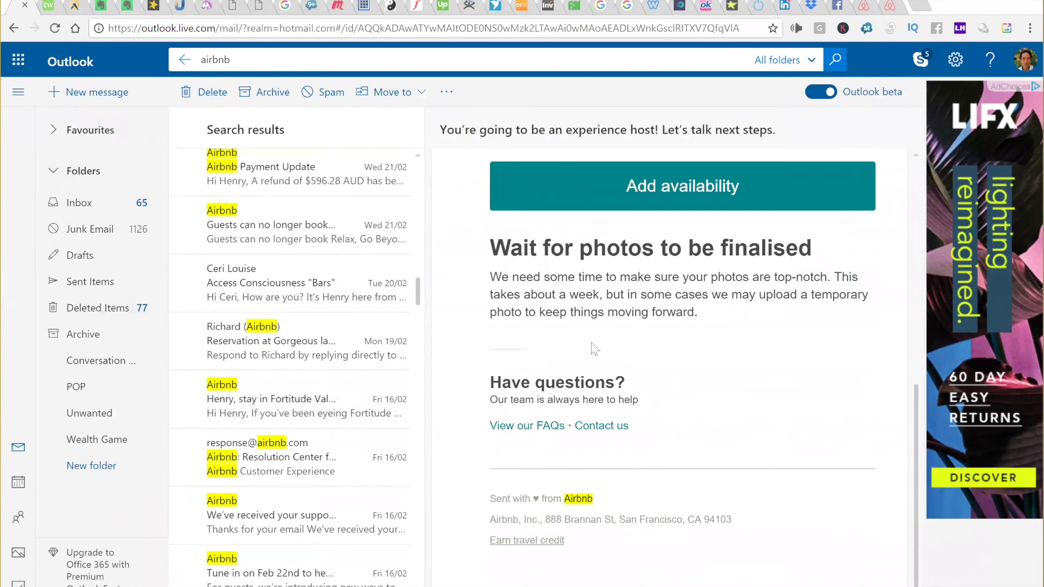
scroll(591, 344, up, 4)
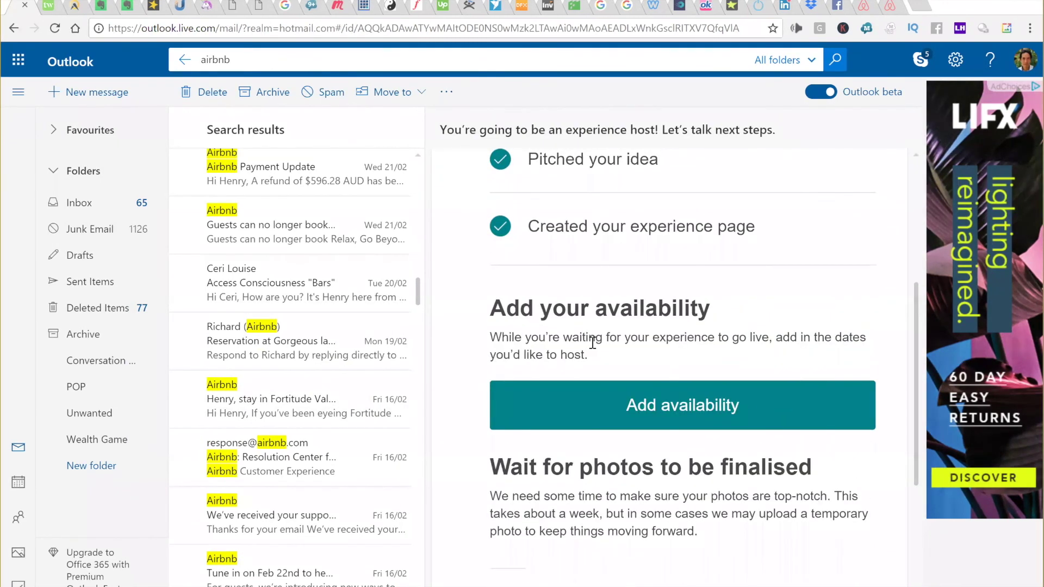
scroll(592, 343, down, 4)
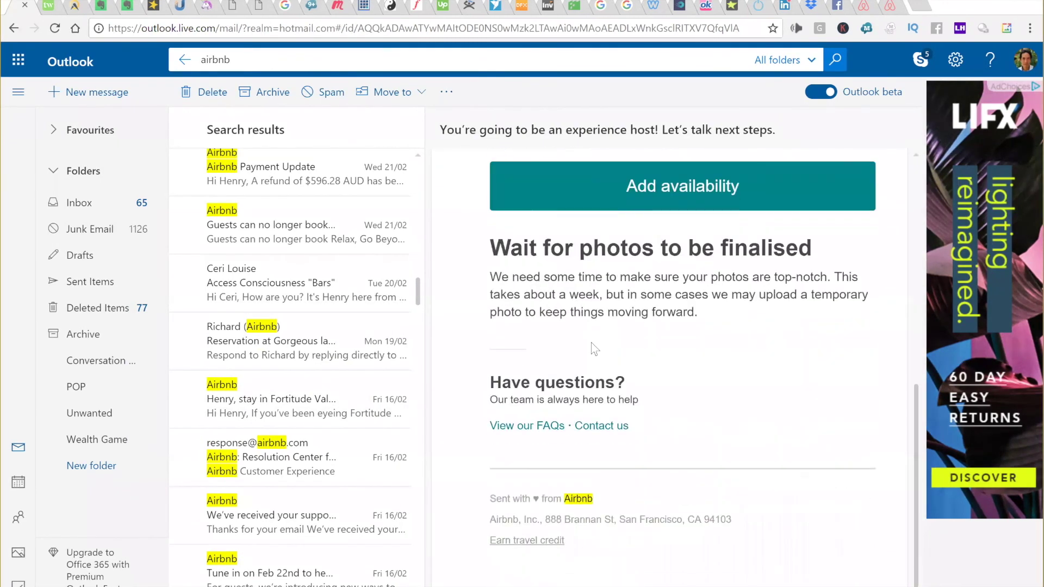
scroll(594, 348, up, 1)
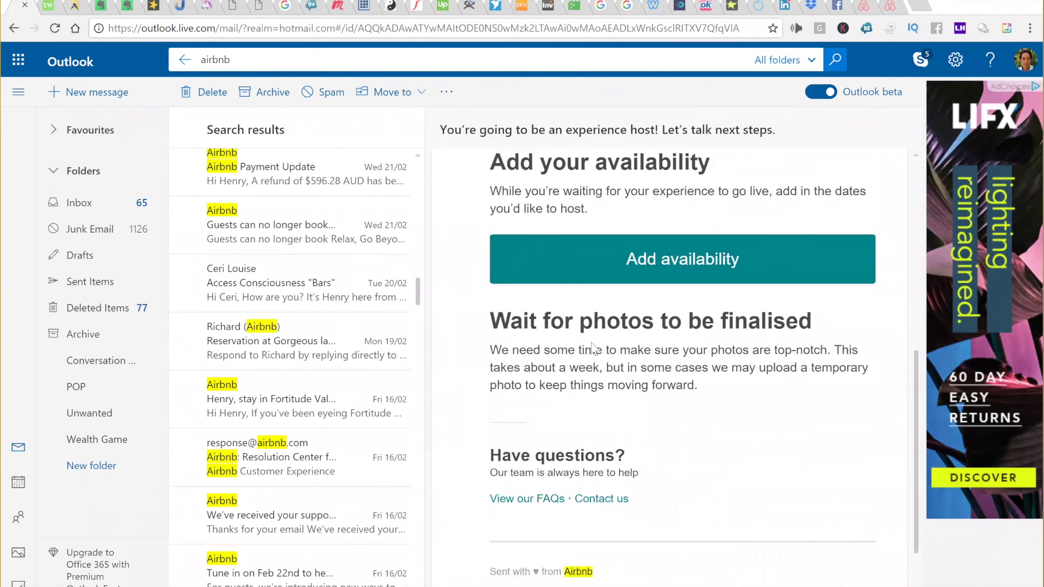
scroll(592, 348, up, 5)
scroll(592, 349, down, 6)
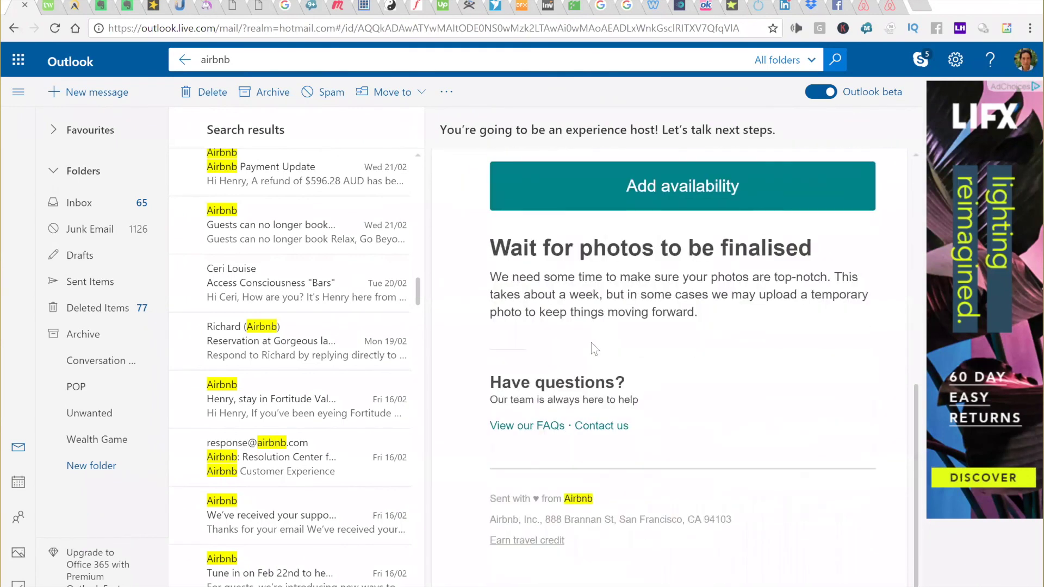
scroll(595, 348, up, 1)
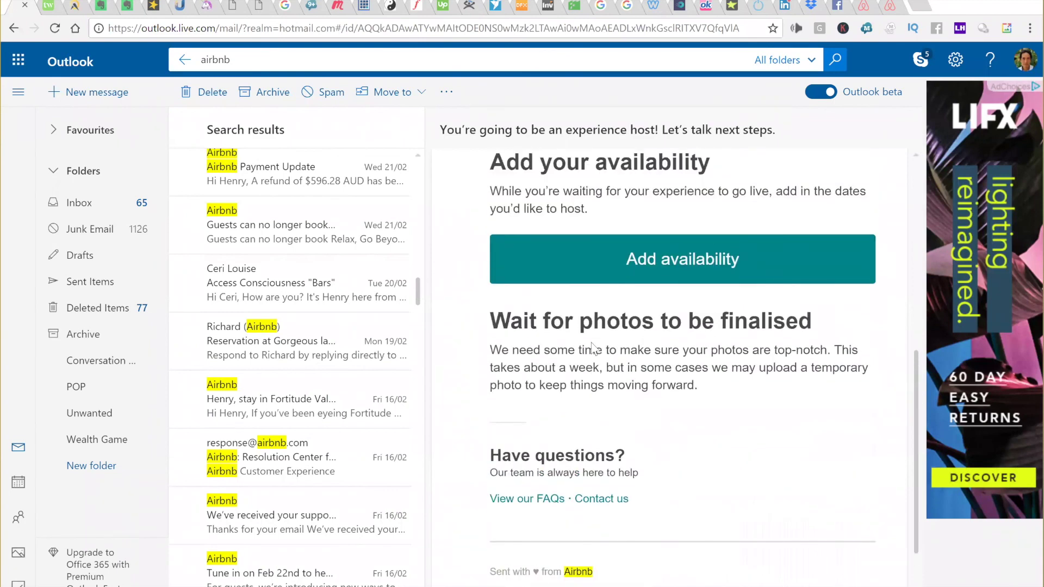